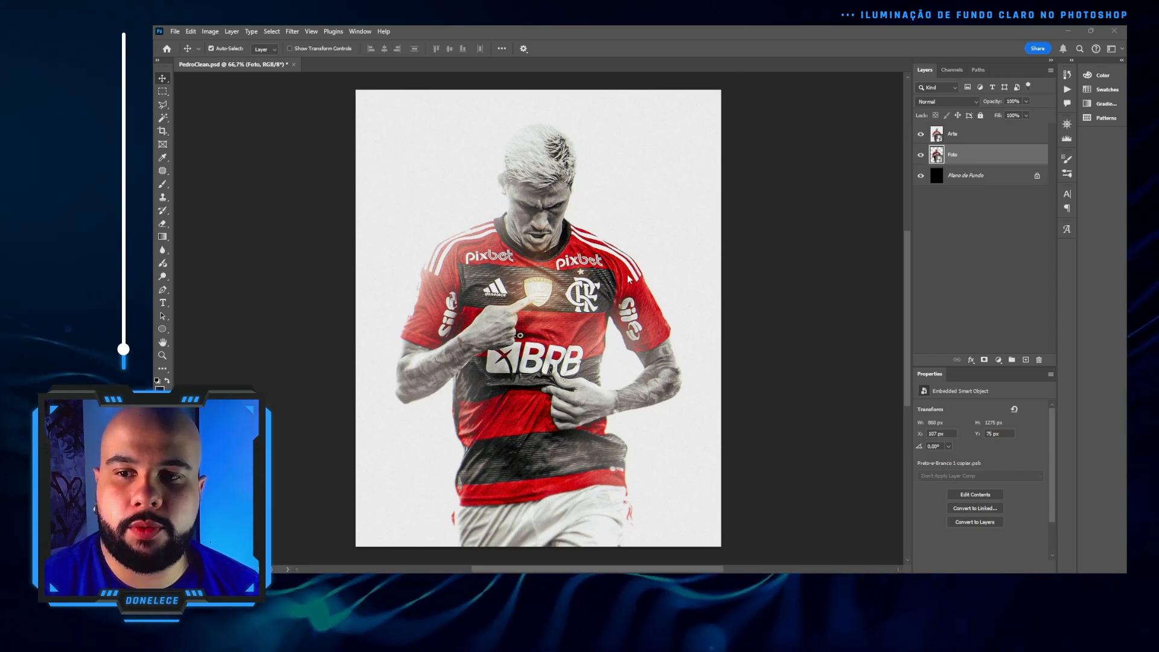
Step: Examine the finished artwork's details, including the jersey, hands, glowing badge and face
scroll(518, 310, "up", 5)
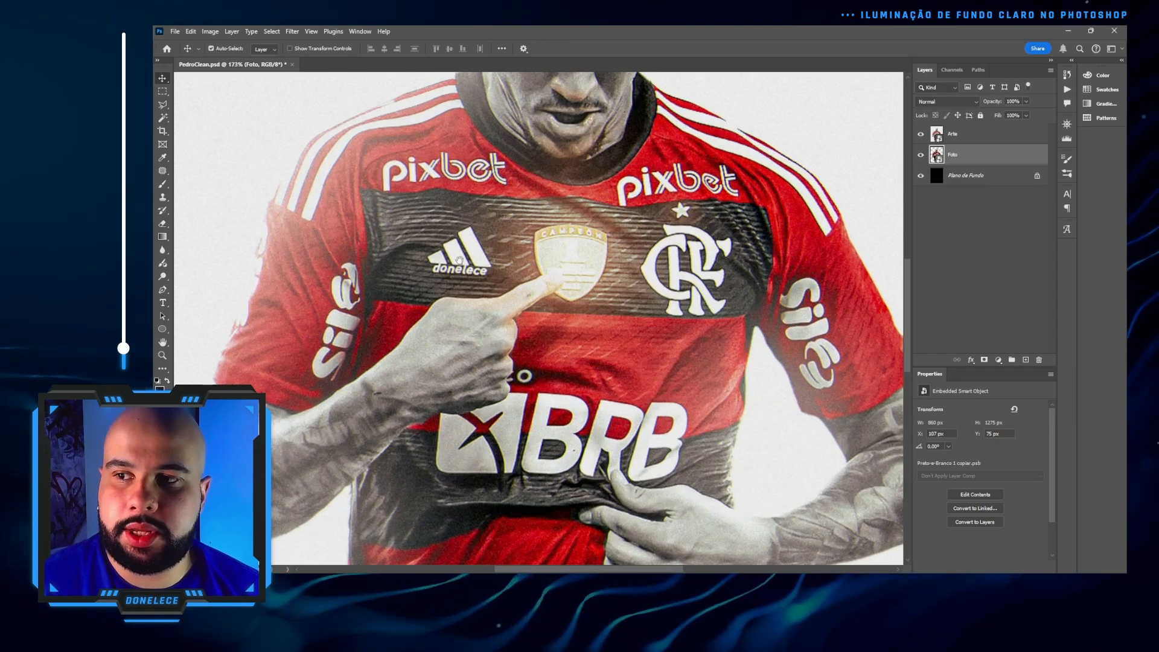
left_click_drag(541, 242, 762, 294)
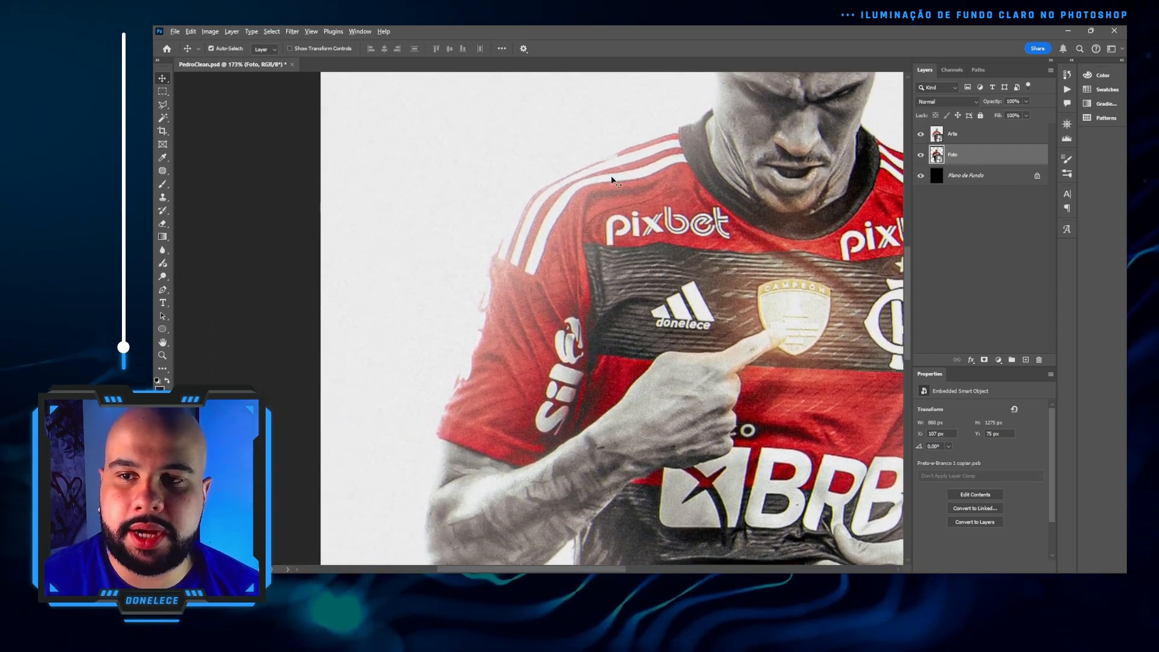
scroll(611, 180, "up", 7)
scroll(616, 181, "down", 5)
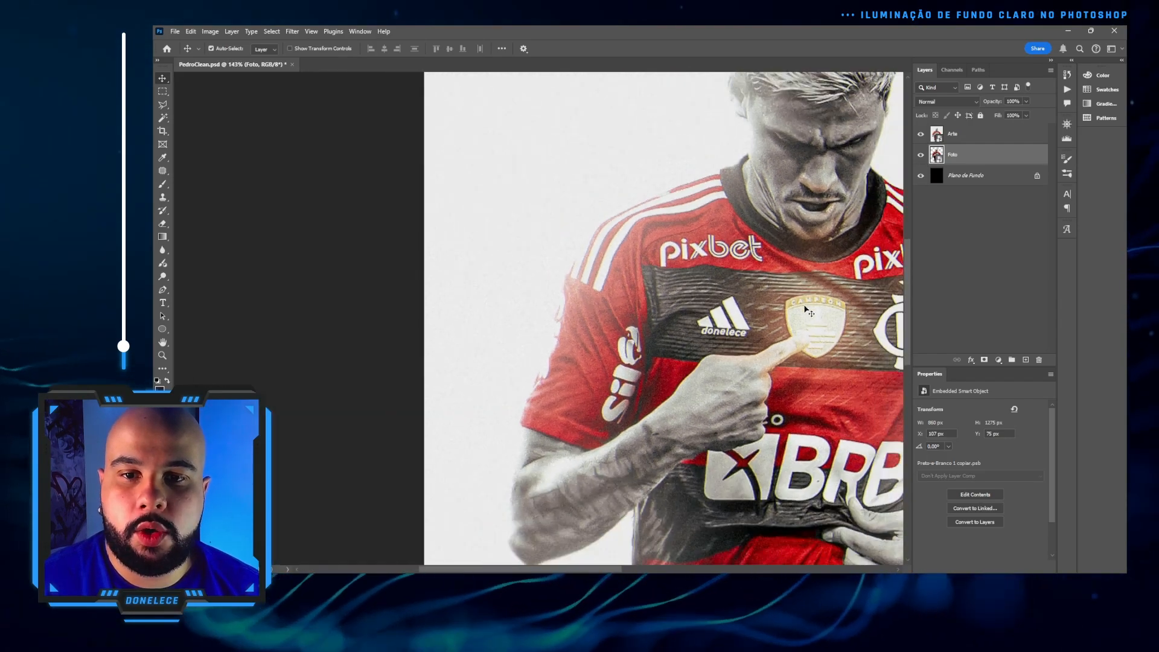
scroll(631, 283, "up", 6)
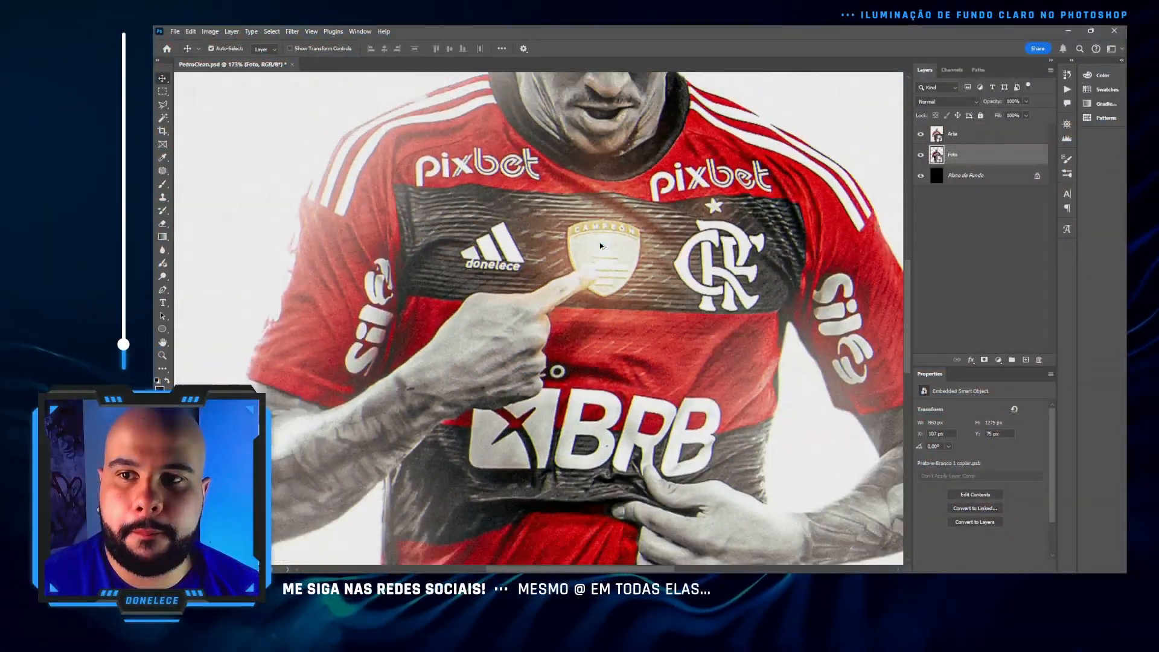
scroll(606, 175, "down", 5)
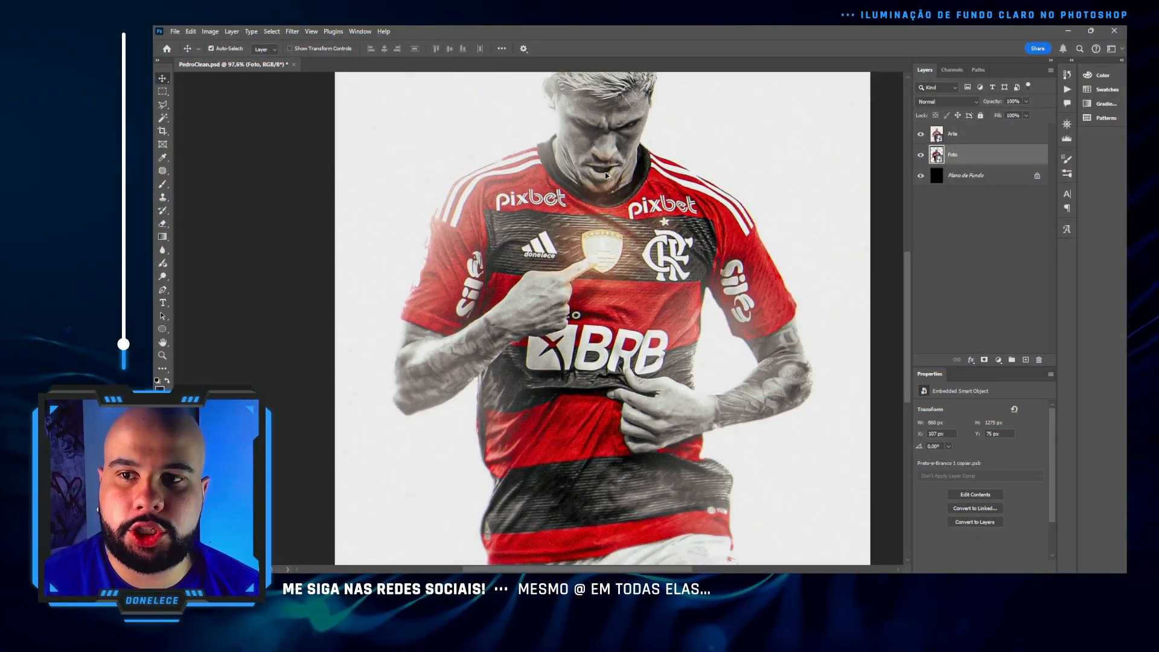
scroll(605, 175, "up", 6)
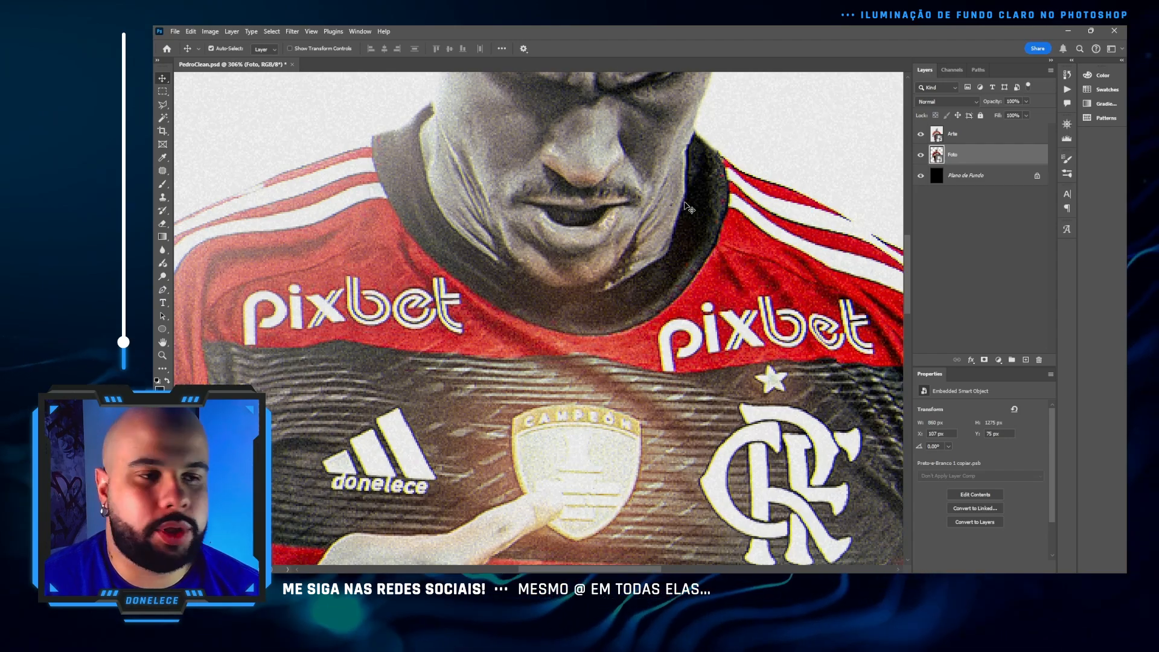
scroll(631, 242, "down", 5)
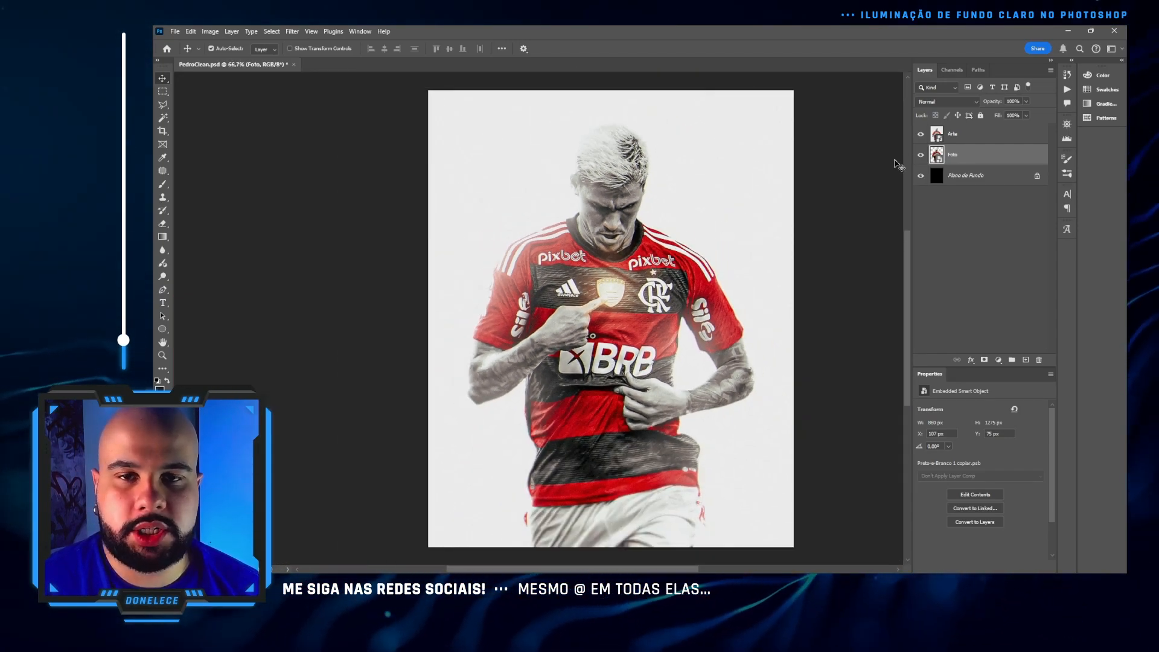
Step: Toggle the Arte layer's visibility to compare the finished artwork with the original photo
left_click(921, 140)
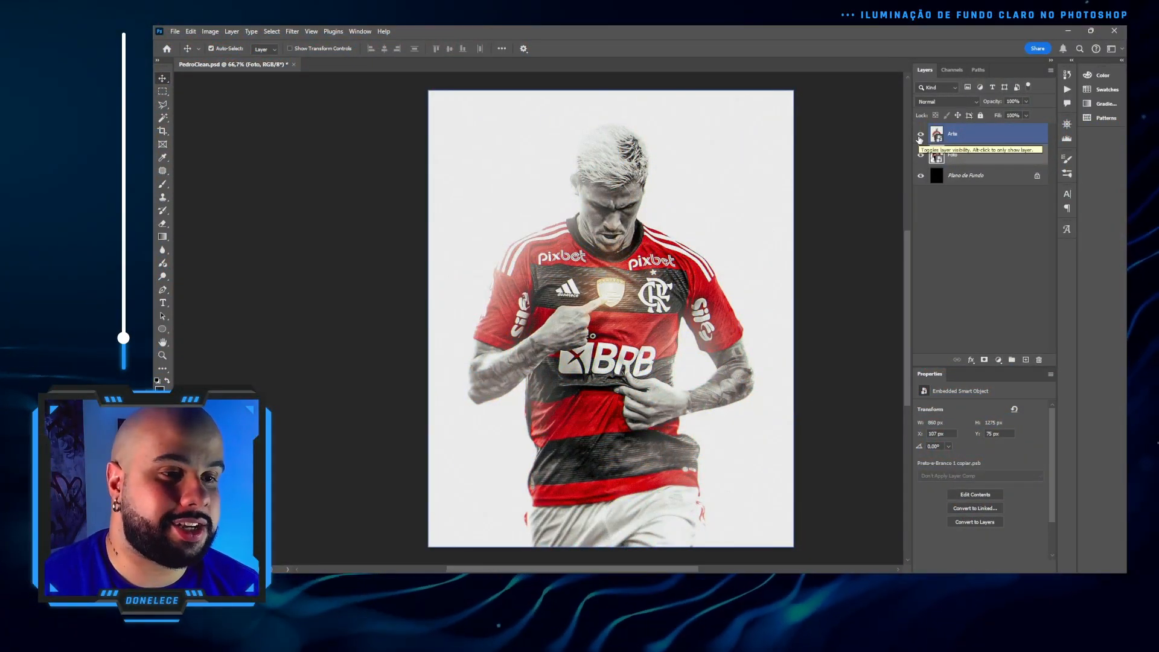
left_click(921, 134)
left_click(921, 134)
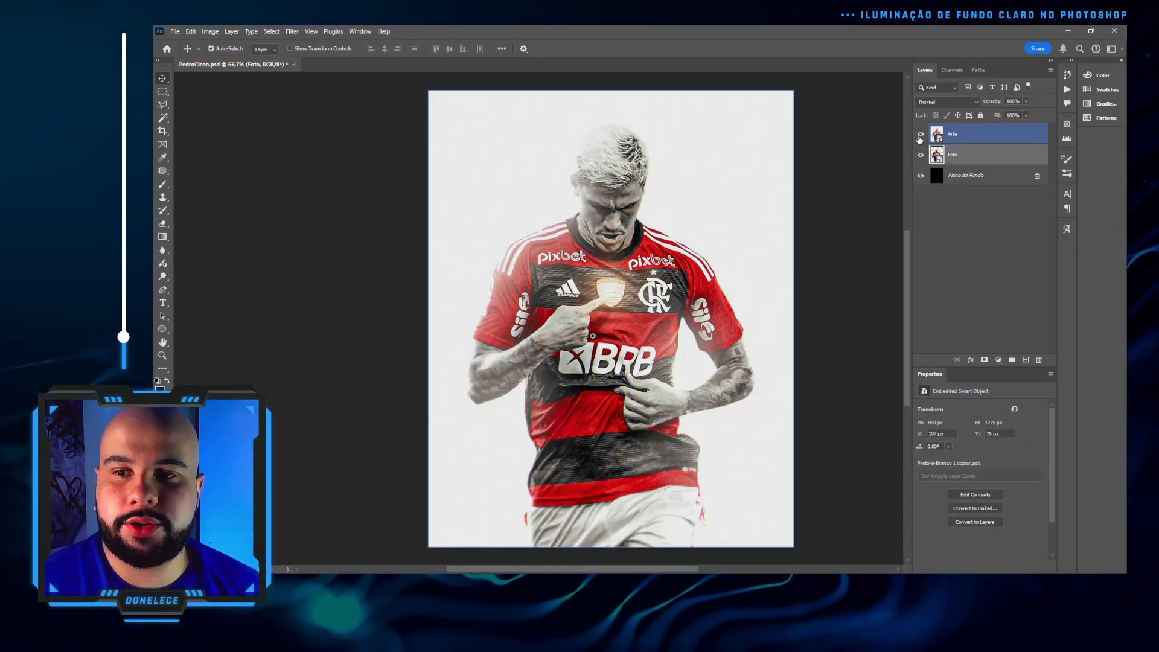
left_click(920, 134)
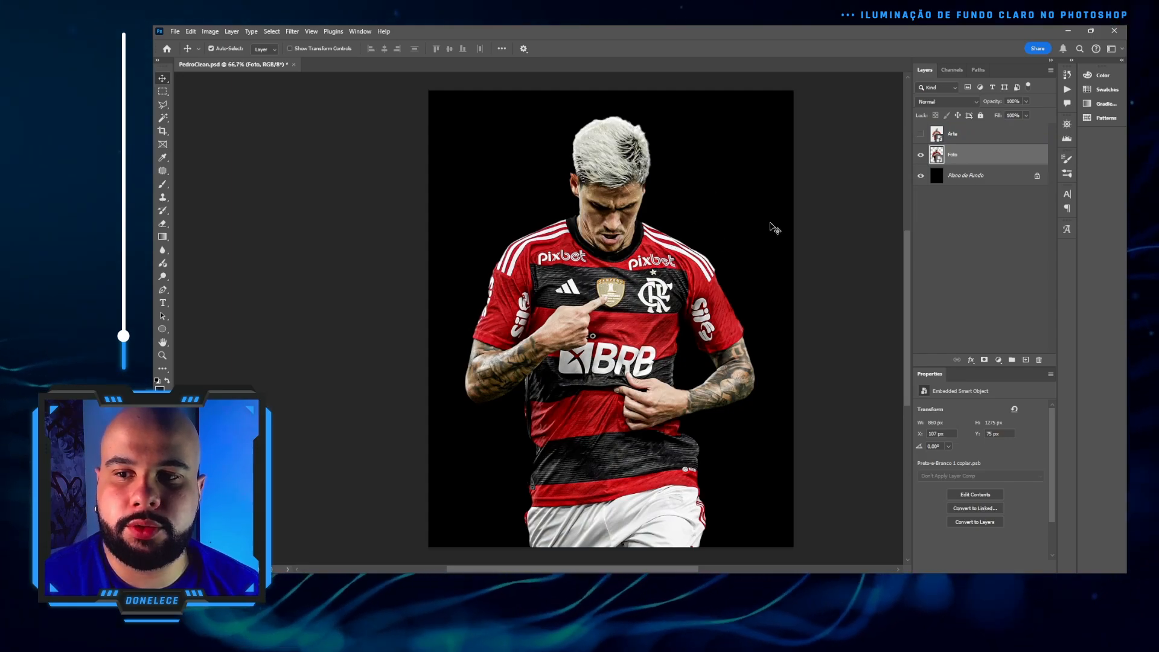
left_click(921, 134)
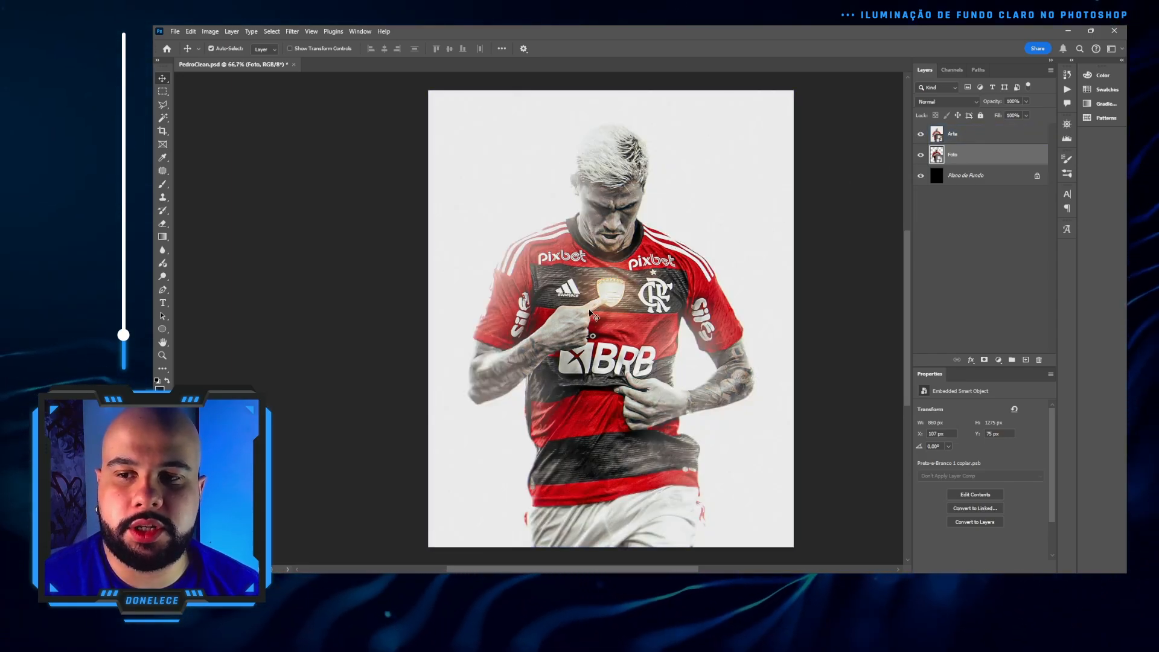
Step: Hide the Arte layer to work on the original photo
scroll(572, 283, "up", 5)
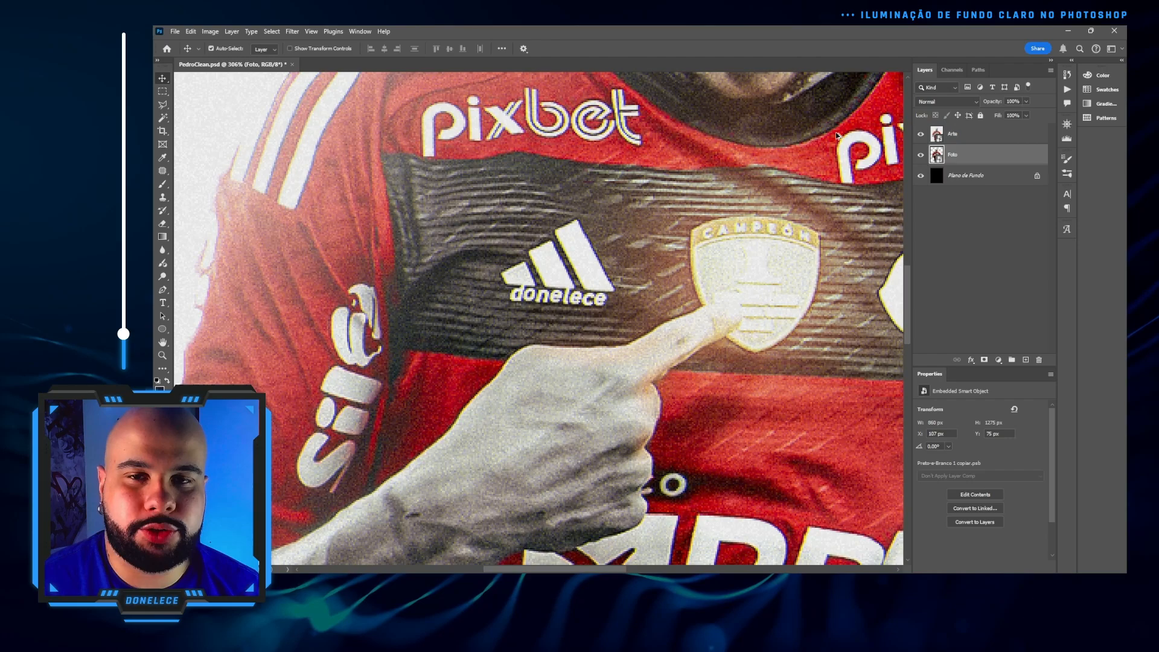
left_click(921, 134)
scroll(691, 256, "down", 4)
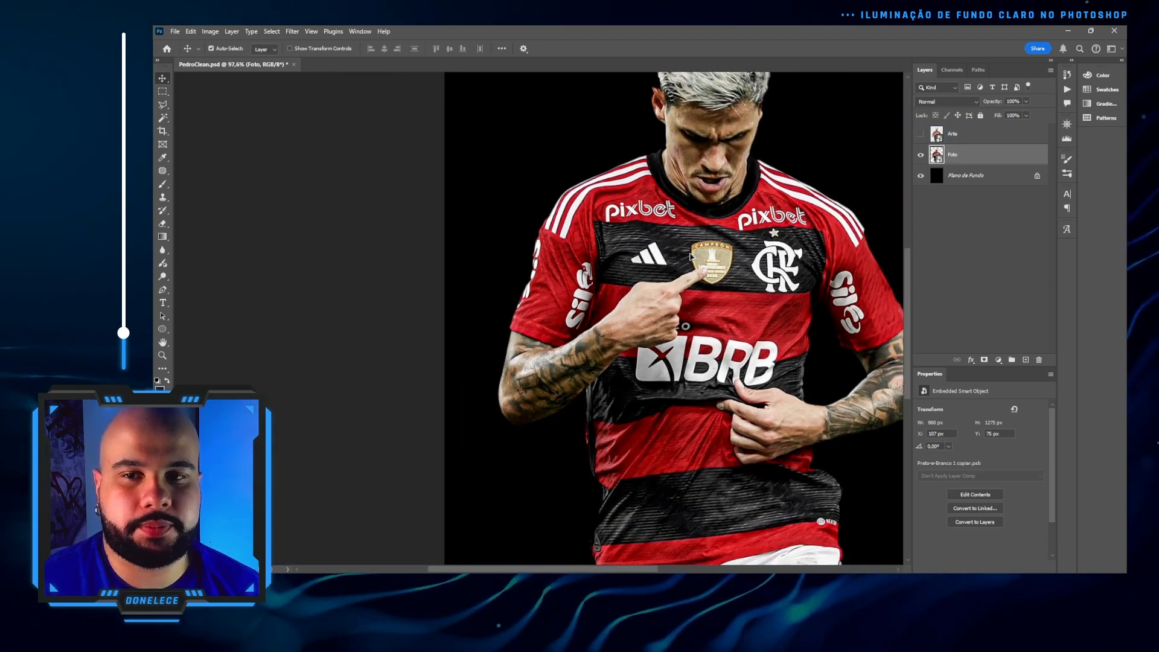
scroll(691, 256, "down", 2)
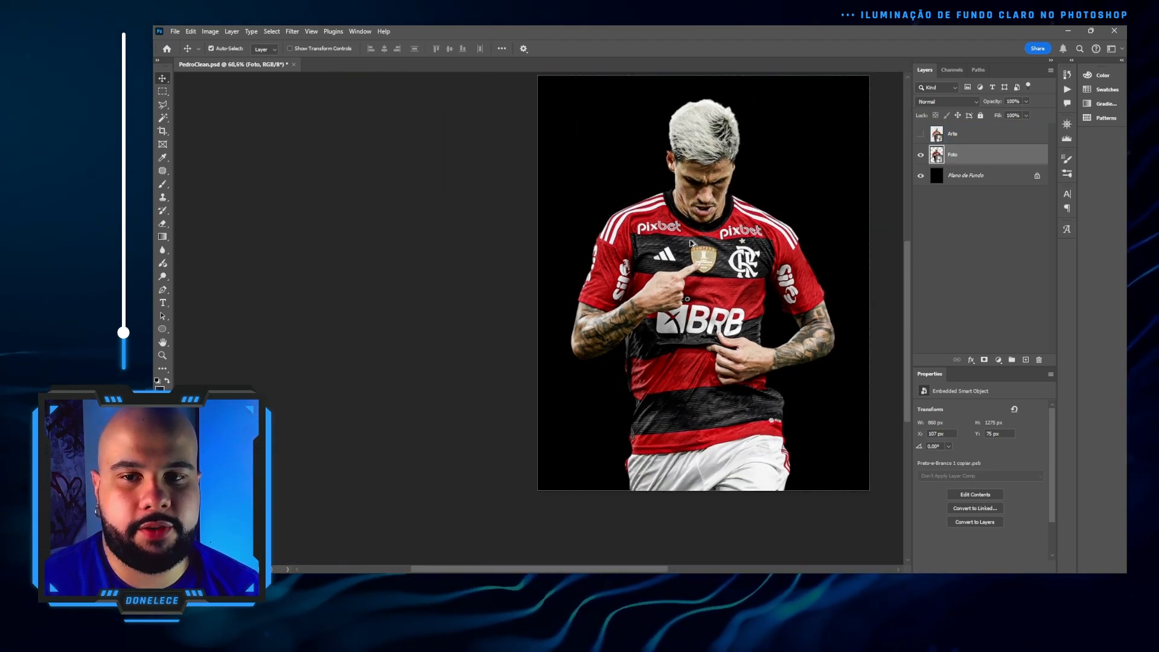
Step: Add a white Solid Color fill layer directly above the Plano de Fundo layer
left_click(949, 175)
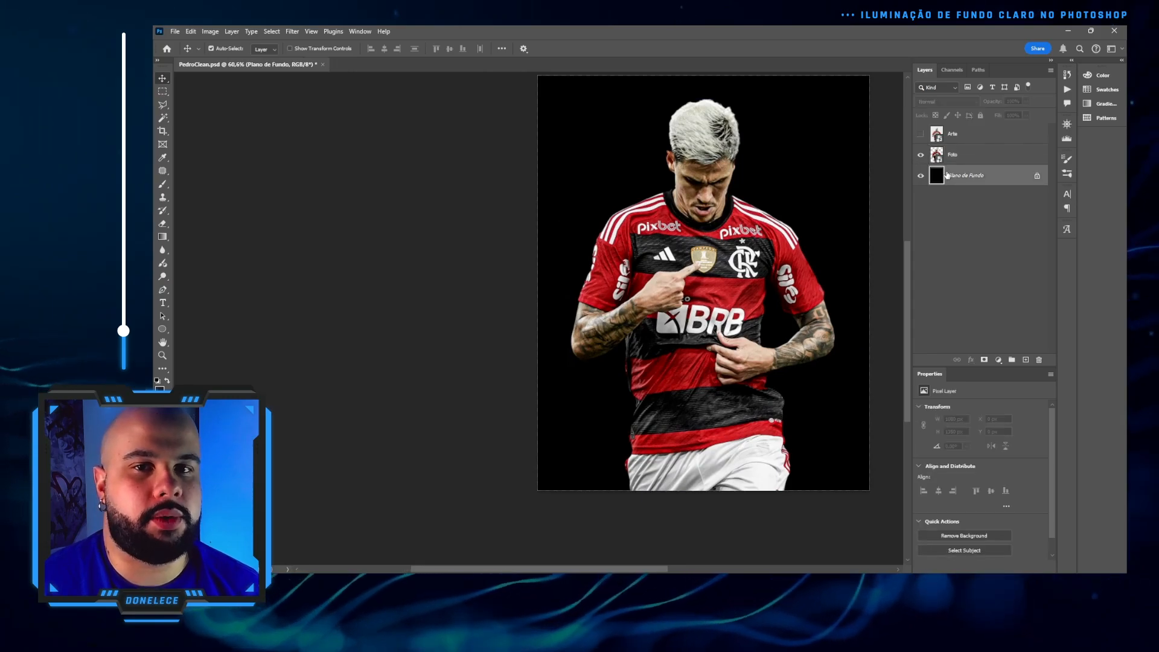
left_click(996, 360)
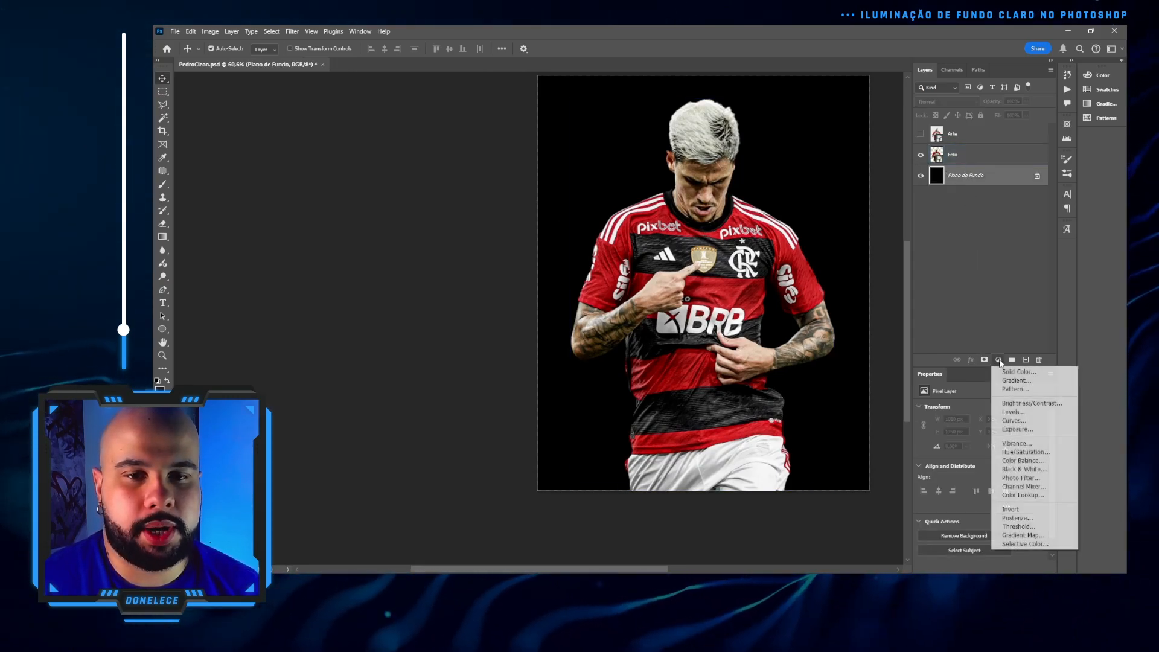
left_click(1021, 368)
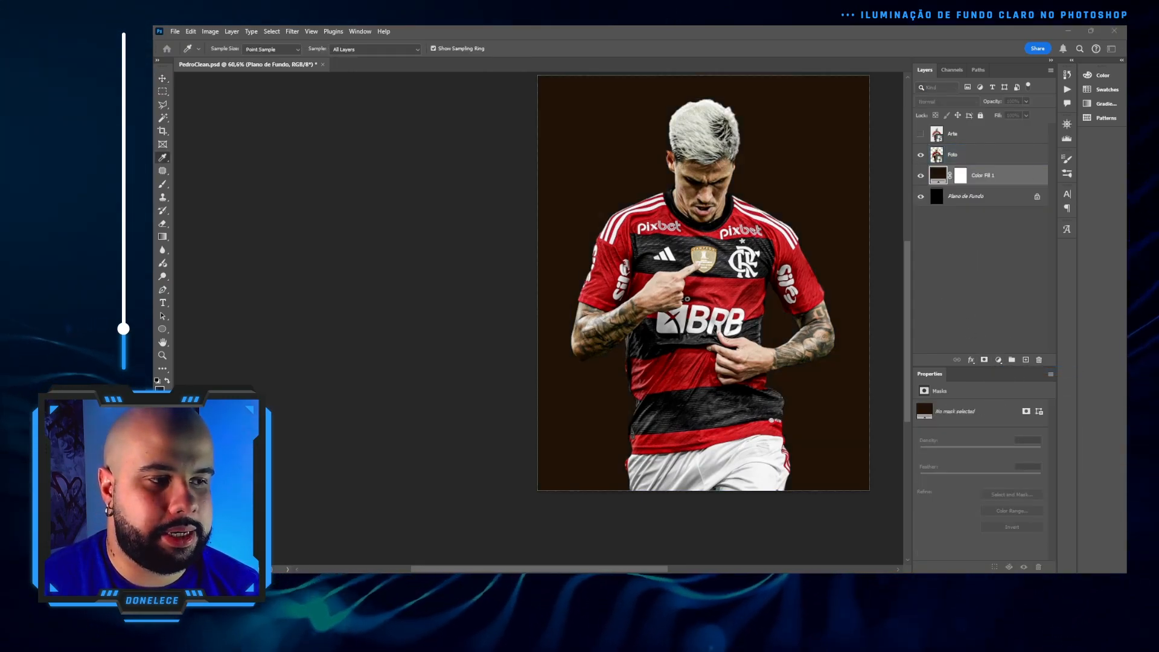
left_click_drag(595, 166, 305, 197)
left_click_drag(247, 225, 229, 217)
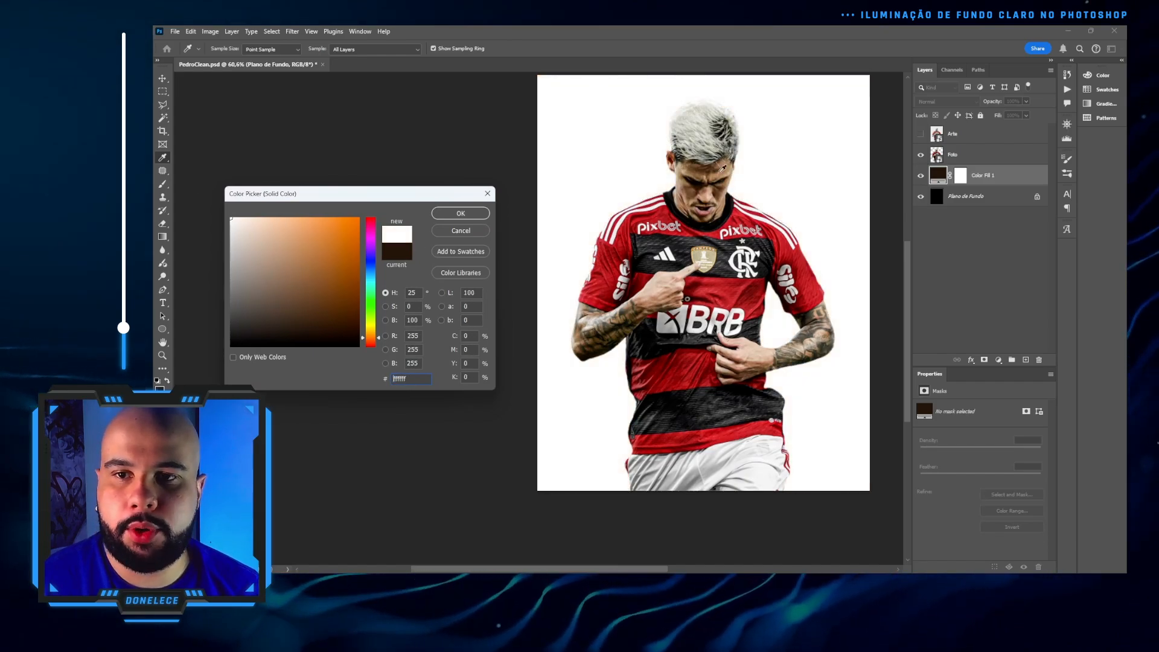
left_click(457, 215)
left_click_drag(777, 187, 675, 241)
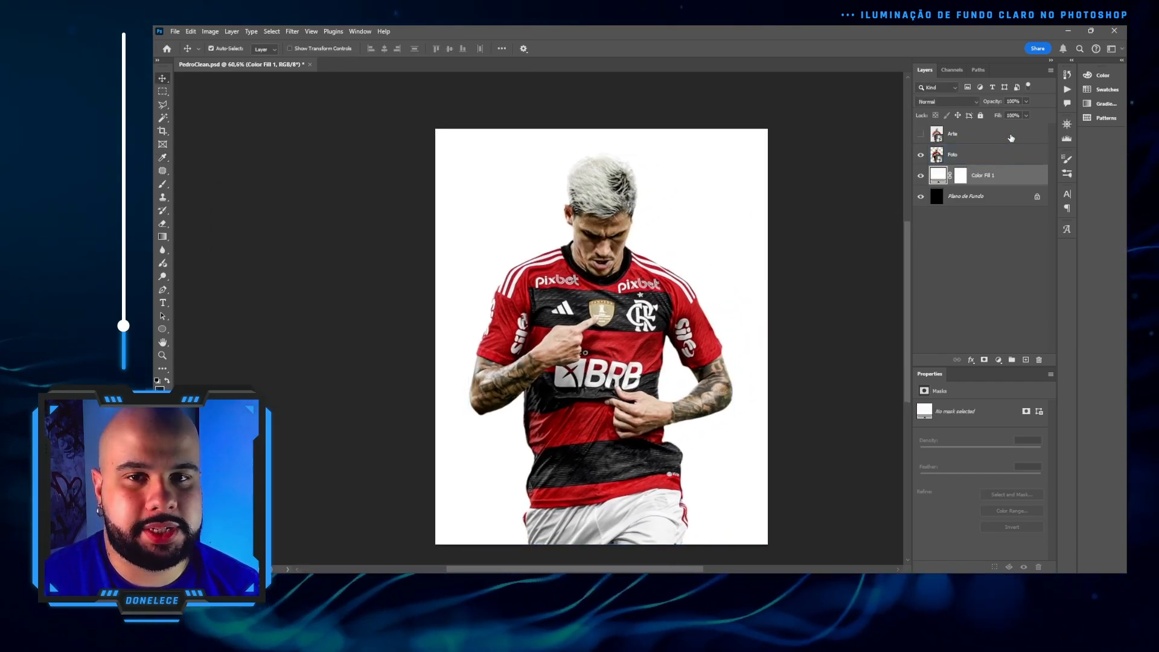
Step: Add a Black & White adjustment layer above the Foto layer and clip it to the photo
left_click(1000, 155)
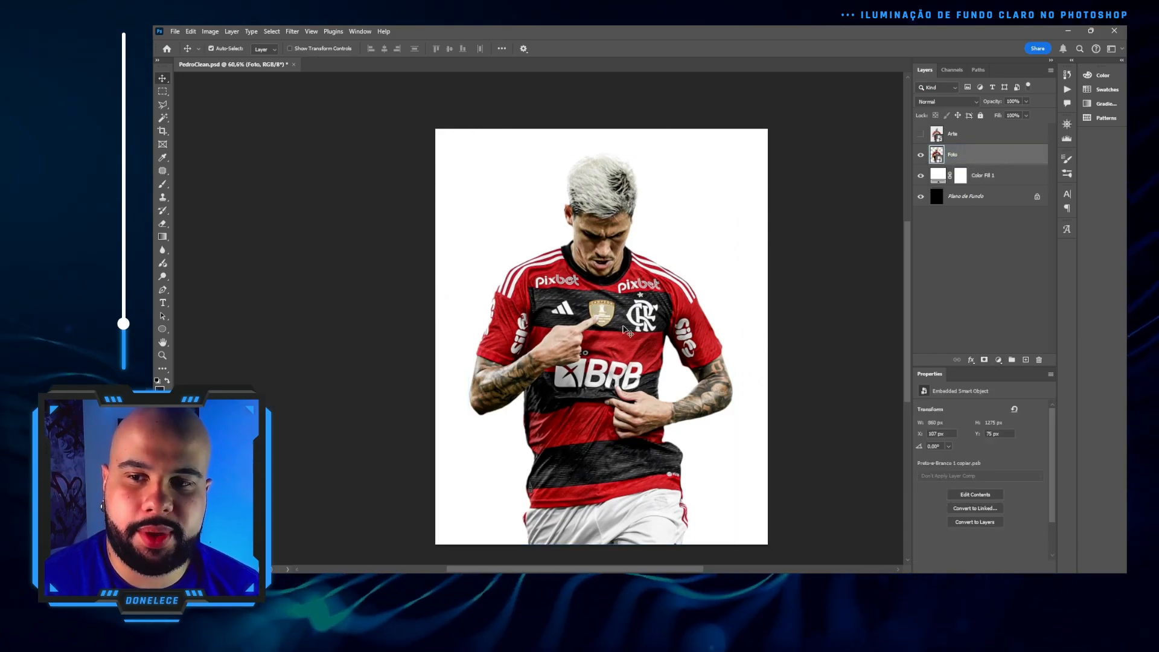
scroll(608, 326, "up", 11)
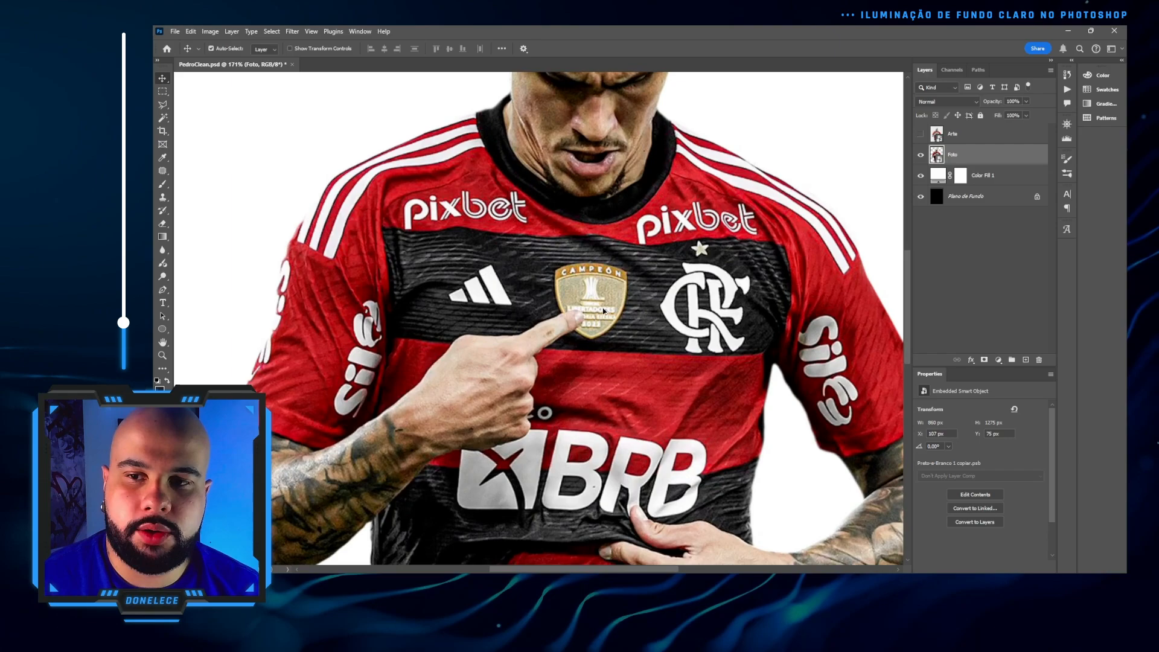
scroll(601, 306, "down", 10)
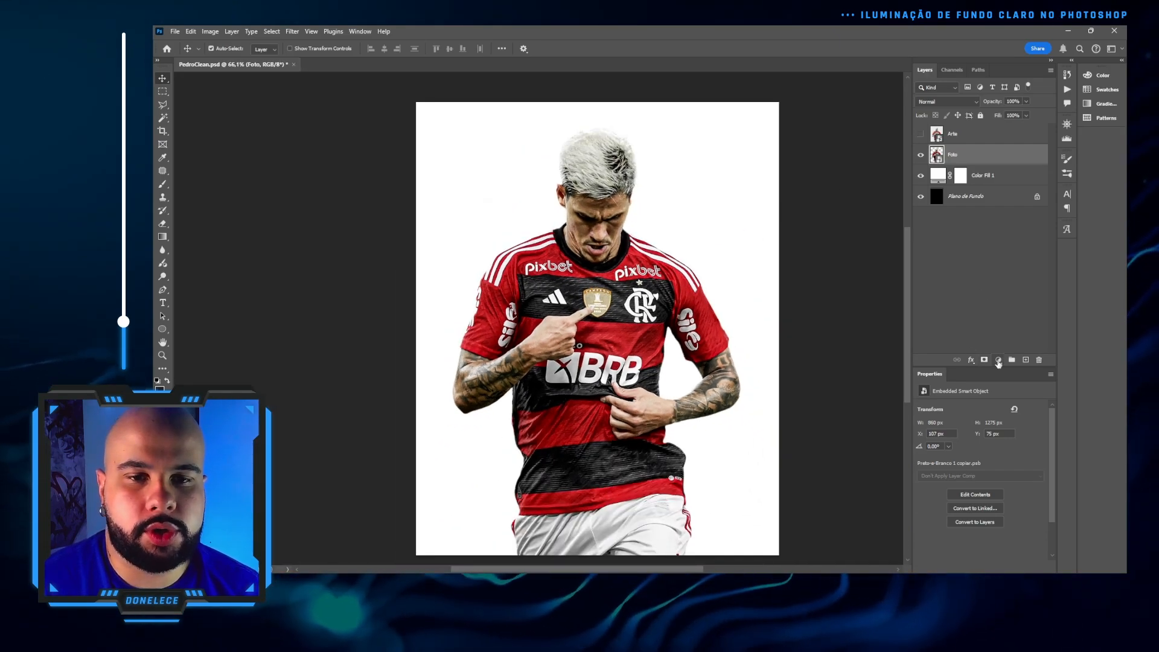
left_click(999, 361)
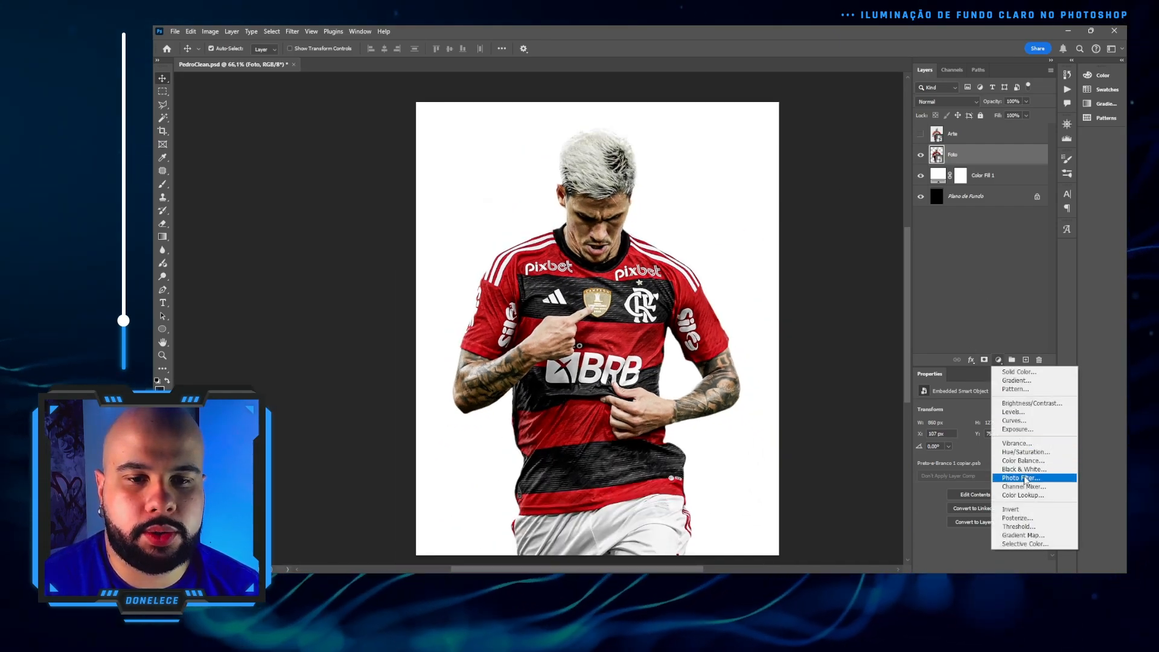
left_click(1024, 469)
left_click(988, 163)
key("ctrl+0")
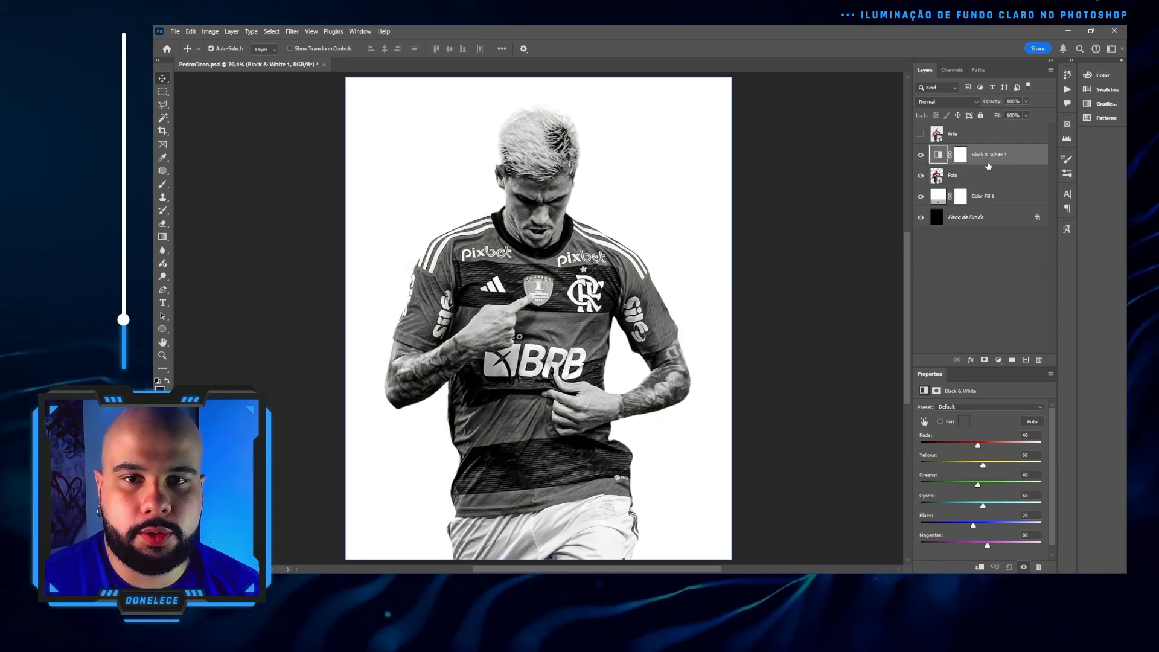
left_click(990, 162, "alt")
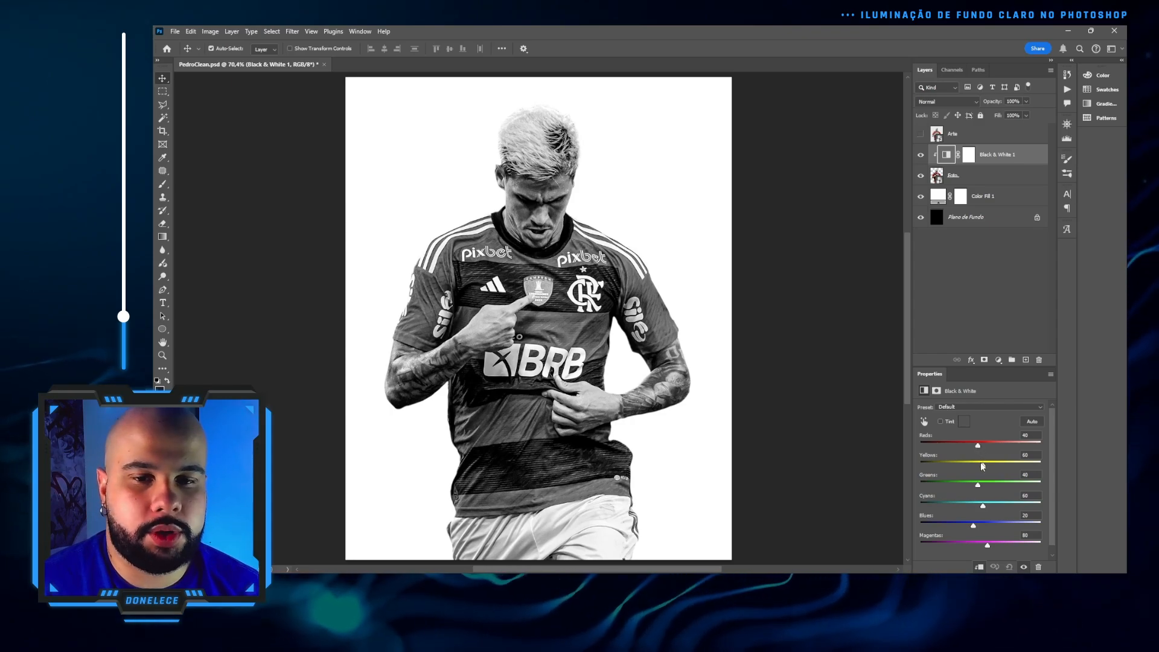
Step: Set the Black & White adjustment's Reds to 88 and Yellows to about 109, and invert its layer mask to black
mouse_move(982, 464)
left_mouse_down()
mouse_move(1009, 462)
mouse_move(983, 444)
mouse_move(994, 444)
mouse_move(976, 448)
mouse_move(990, 447)
left_mouse_up()
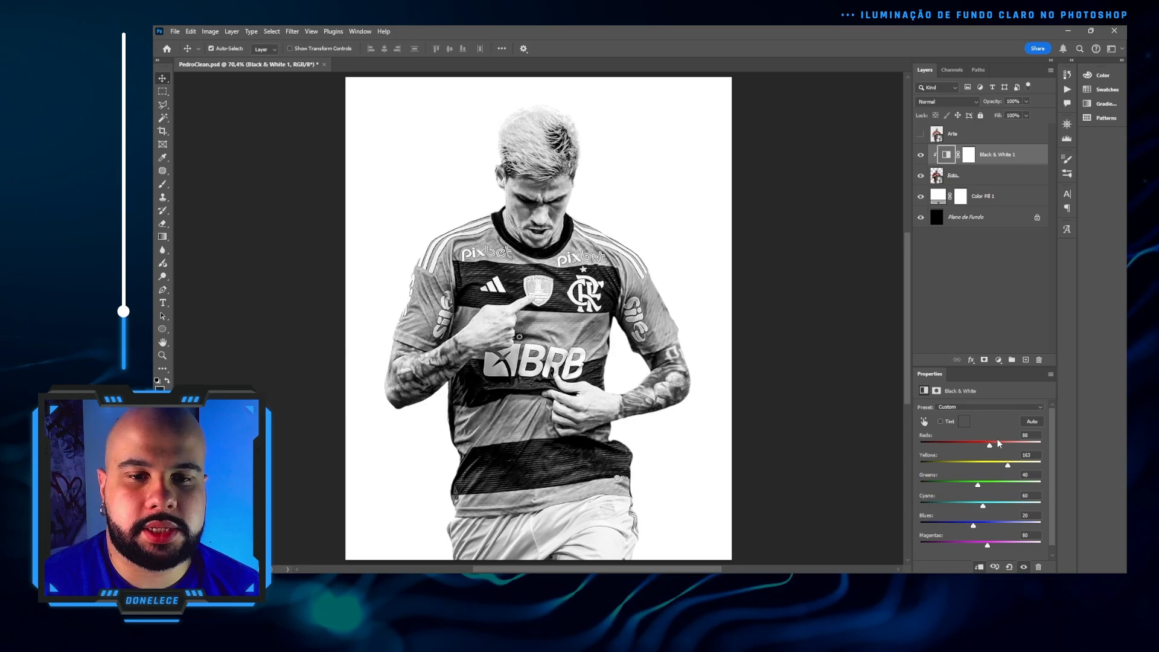
left_click_drag(1004, 466, 1005, 466)
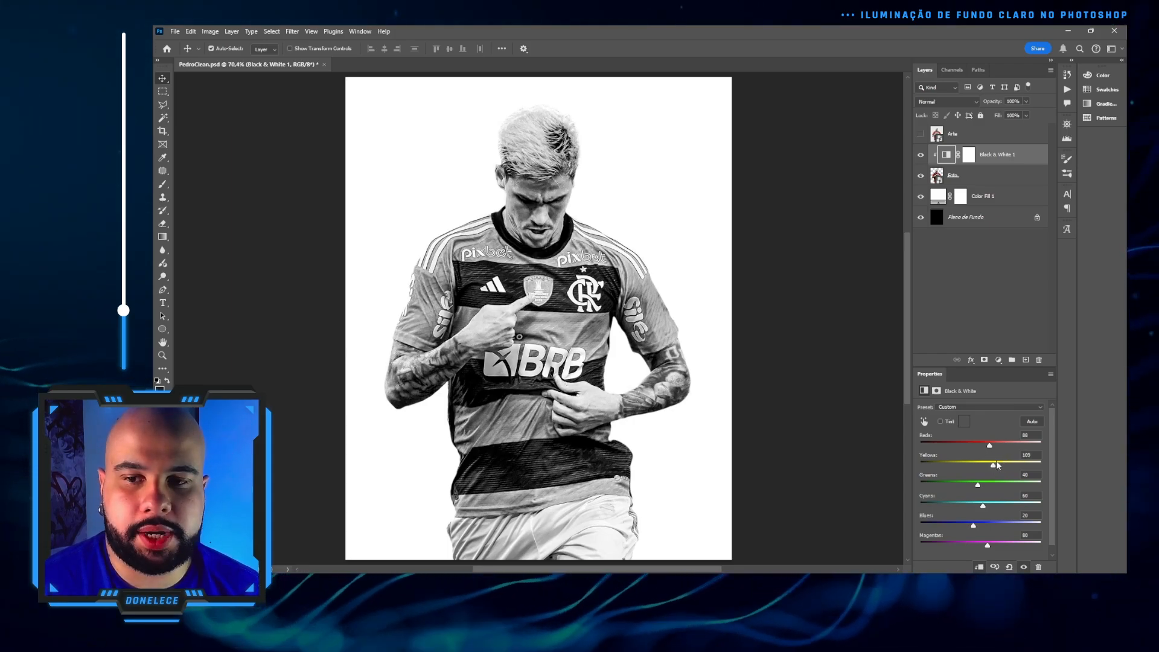
left_click(968, 156)
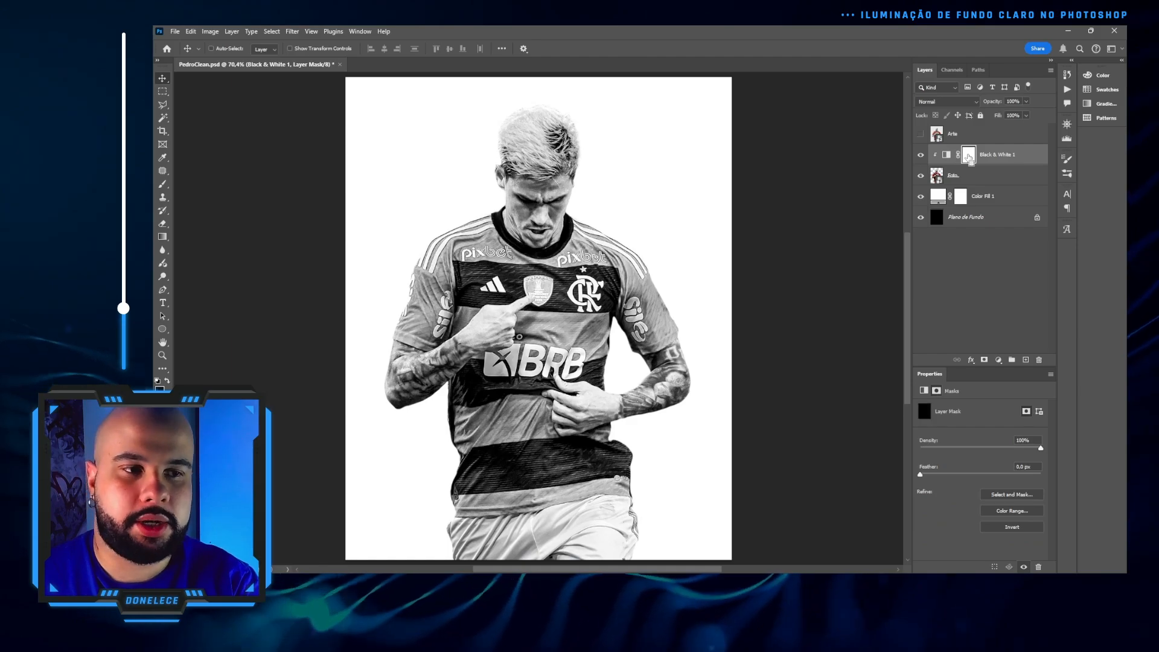
key("ctrl+i")
Step: Paint white on the Black & White mask with a 70 px brush over the tattooed arm and the hand holding the shirt
key("b")
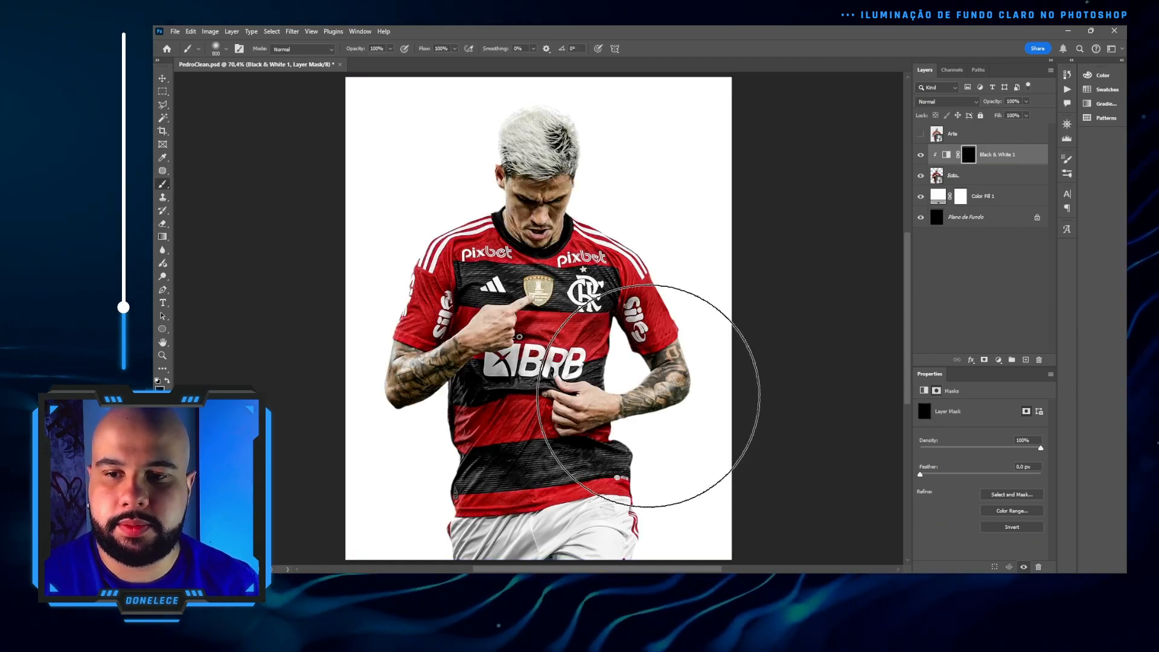
scroll(648, 396, "up", 5)
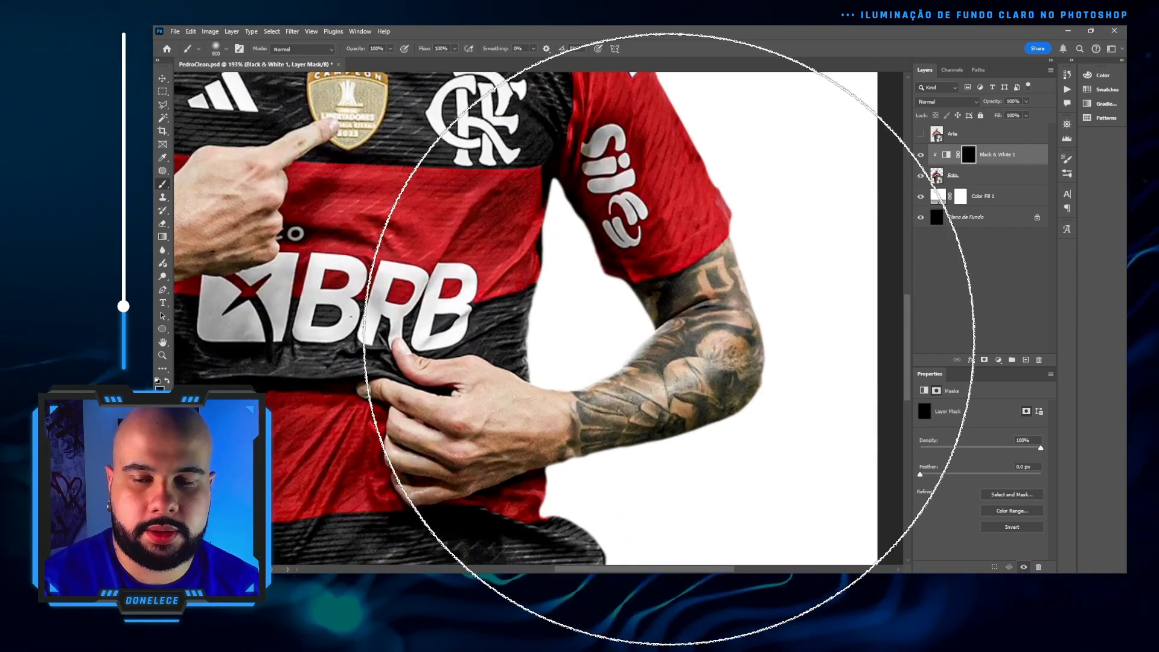
key("bracketleft")
key("bracketleft")
key("bracketleft")
key("bracketleft")
key("bracketleft")
key("bracketleft")
key("bracketleft")
key("bracketleft")
key("bracketleft")
key("bracketleft")
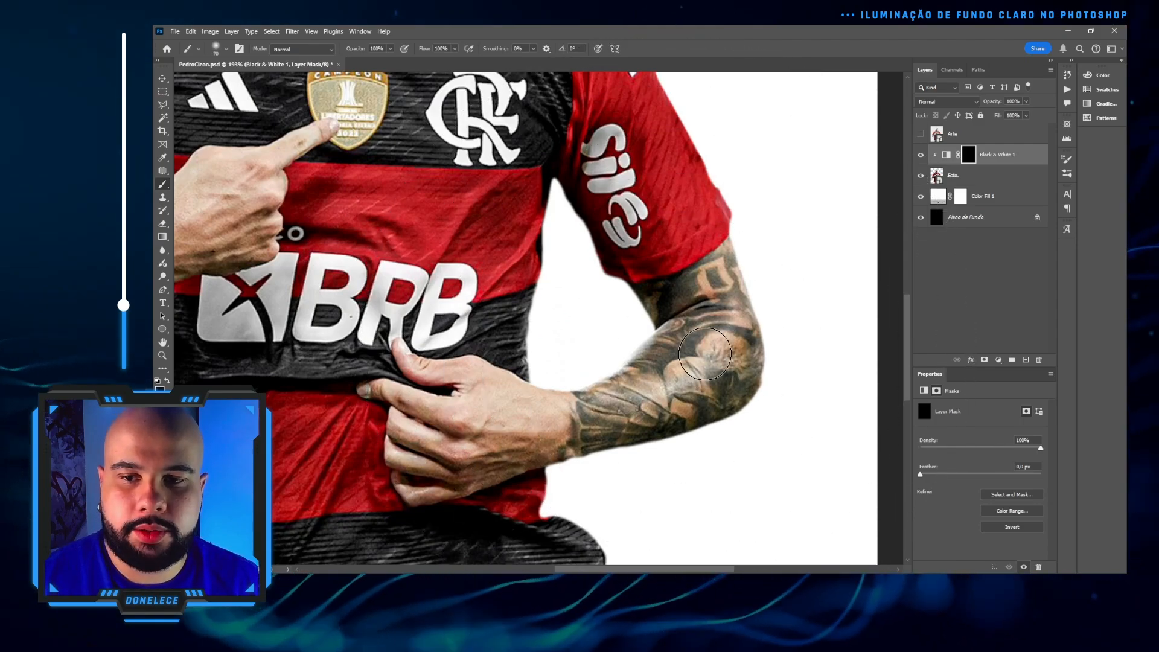
mouse_move(704, 353)
left_mouse_down()
mouse_move(639, 374)
mouse_move(743, 316)
mouse_move(700, 330)
mouse_move(706, 362)
left_mouse_up()
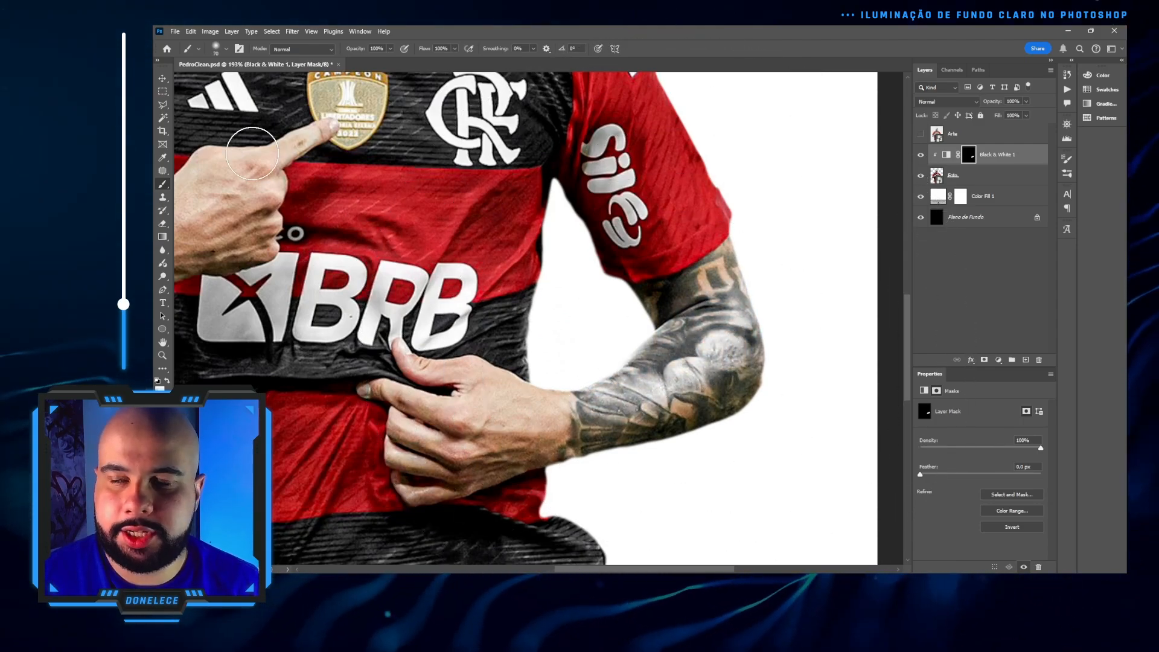
left_click(221, 48)
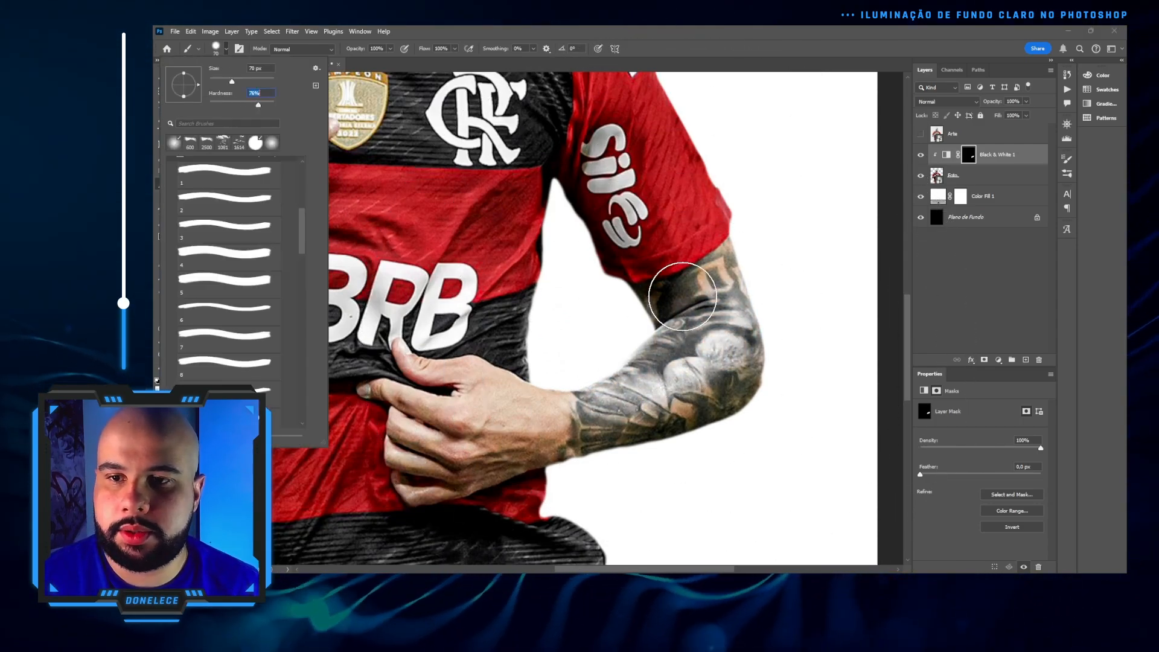
mouse_move(649, 321)
left_mouse_down()
mouse_move(763, 259)
mouse_move(568, 394)
mouse_move(401, 405)
mouse_move(416, 378)
mouse_move(476, 376)
mouse_move(492, 410)
mouse_move(410, 473)
mouse_move(679, 401)
mouse_move(613, 431)
mouse_move(769, 367)
mouse_move(685, 387)
left_mouse_up()
mouse_move(611, 391)
left_mouse_down()
mouse_move(835, 372)
mouse_move(886, 475)
left_mouse_up()
Step: Paint the Black & White mask white over the arm and hand pointing at the badge
mouse_move(600, 208)
left_mouse_down()
mouse_move(464, 276)
mouse_move(472, 243)
mouse_move(540, 287)
mouse_move(379, 368)
mouse_move(322, 426)
mouse_move(342, 404)
mouse_move(226, 368)
mouse_move(293, 375)
mouse_move(231, 396)
mouse_move(249, 466)
left_mouse_up()
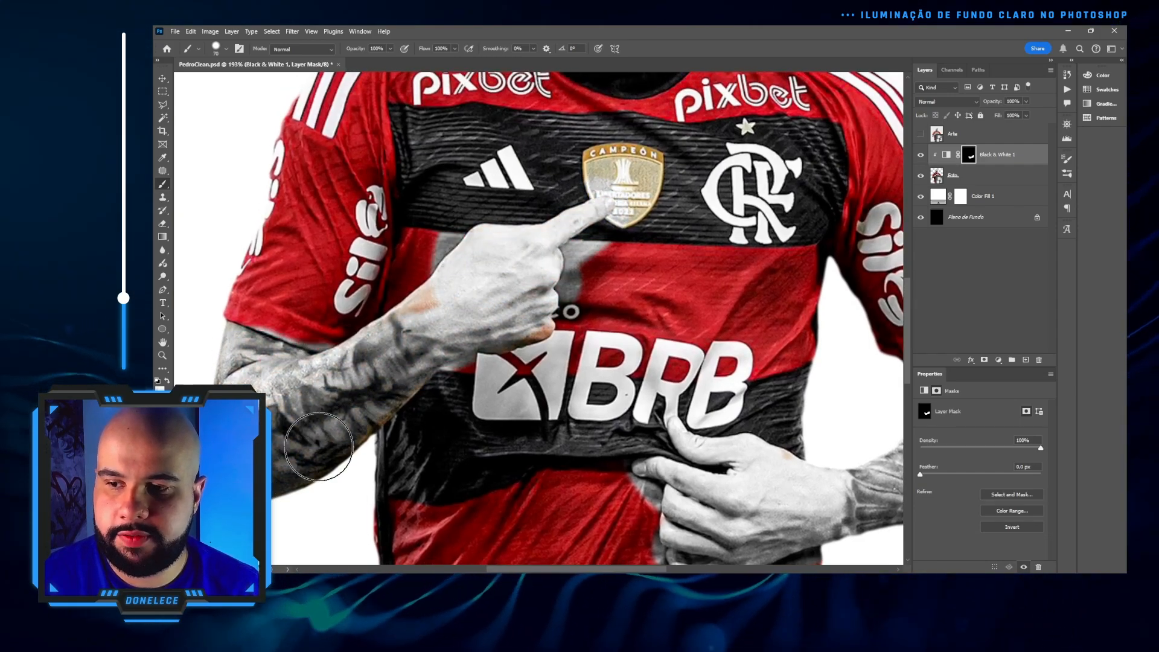
mouse_move(464, 289)
left_mouse_down()
mouse_move(547, 326)
mouse_move(557, 302)
left_mouse_up()
Step: Paint the Black & White mask white over the player's neck, face and hair
left_click_drag(558, 218, 507, 521)
mouse_move(509, 282)
left_mouse_down()
mouse_move(536, 326)
mouse_move(583, 330)
mouse_move(577, 338)
mouse_move(554, 339)
mouse_move(510, 301)
mouse_move(504, 271)
mouse_move(597, 329)
mouse_move(643, 244)
mouse_move(574, 351)
mouse_move(614, 320)
mouse_move(504, 239)
mouse_move(483, 169)
left_mouse_up()
scroll(477, 338, "up", 3)
mouse_move(528, 132)
left_mouse_down()
mouse_move(546, 234)
mouse_move(648, 199)
mouse_move(645, 184)
mouse_move(534, 352)
mouse_move(587, 215)
mouse_move(581, 373)
mouse_move(548, 399)
mouse_move(628, 284)
mouse_move(612, 368)
mouse_move(678, 323)
left_mouse_up()
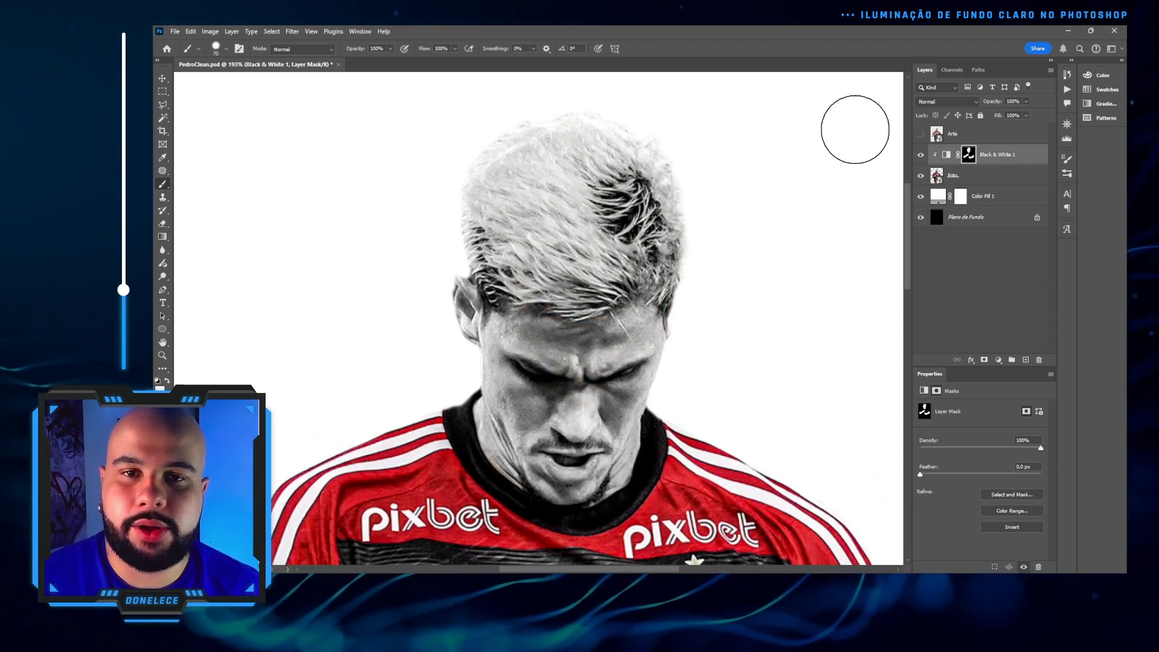
Step: Compare the player's head with the Black & White adjustment hidden and shown, leaving the adjustment visible
left_click(920, 152)
scroll(486, 332, "up", 5)
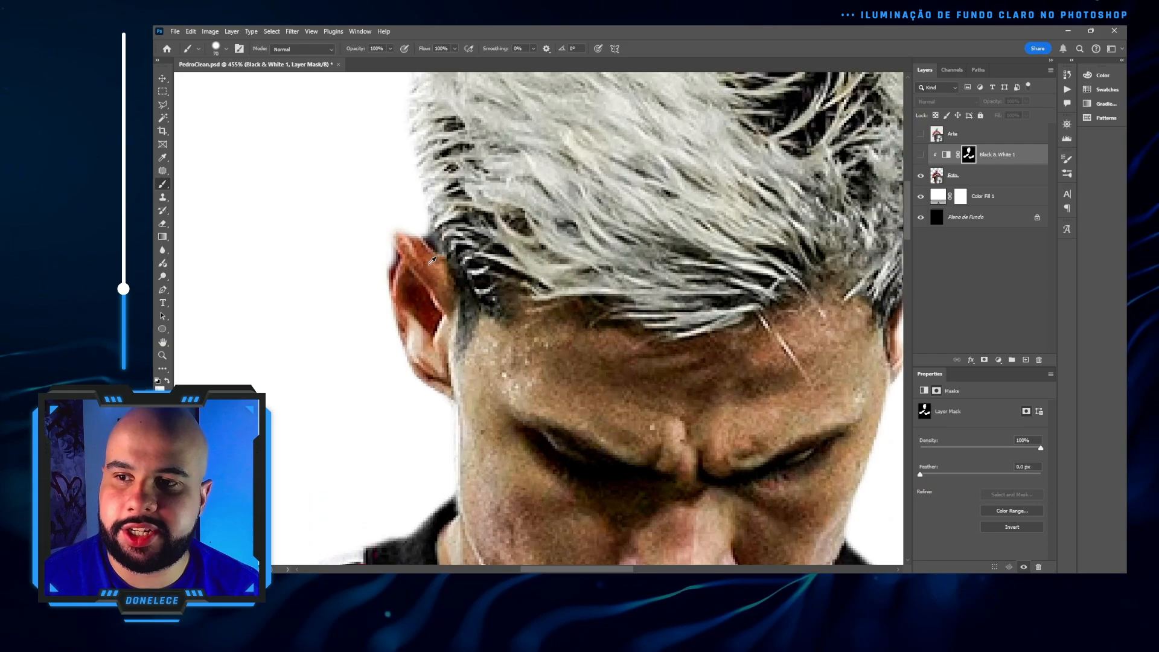
scroll(427, 235, "down", 3)
scroll(427, 238, "down", 3)
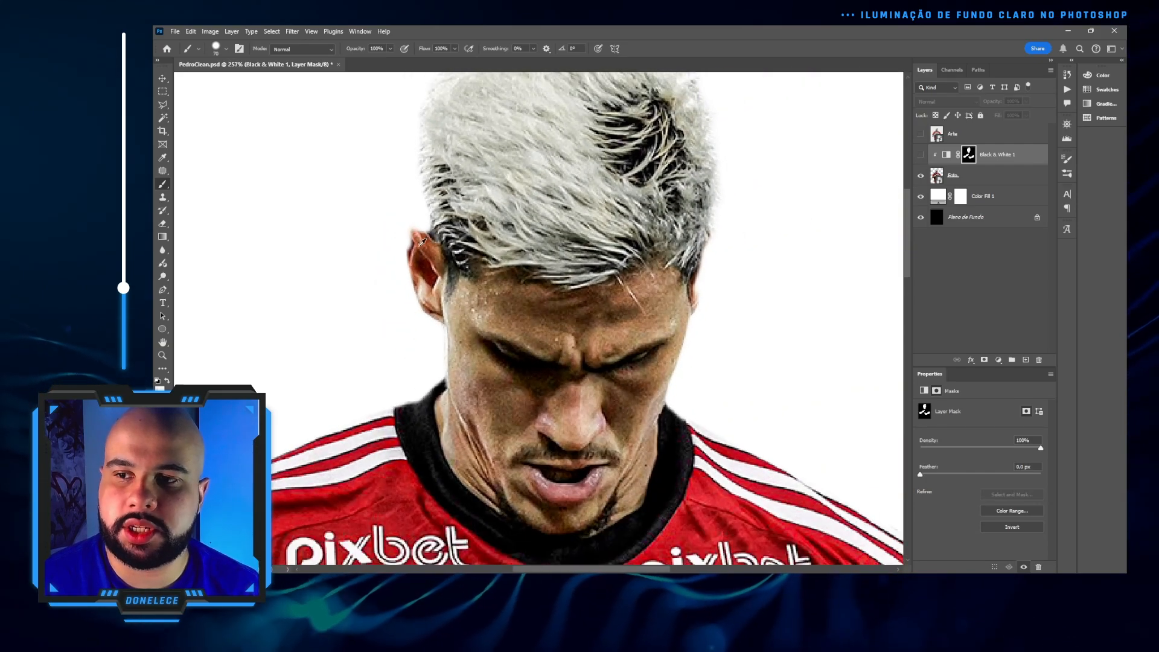
scroll(458, 132, "up", 5)
scroll(452, 114, "down", 5)
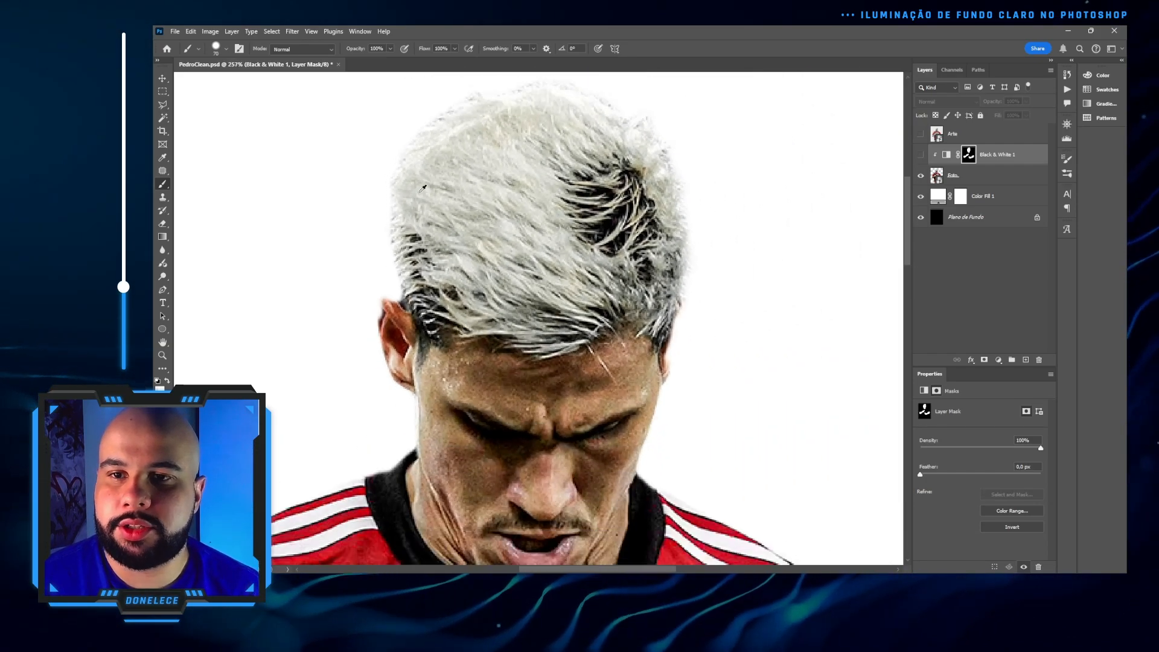
left_click(920, 156)
scroll(634, 259, "down", 5)
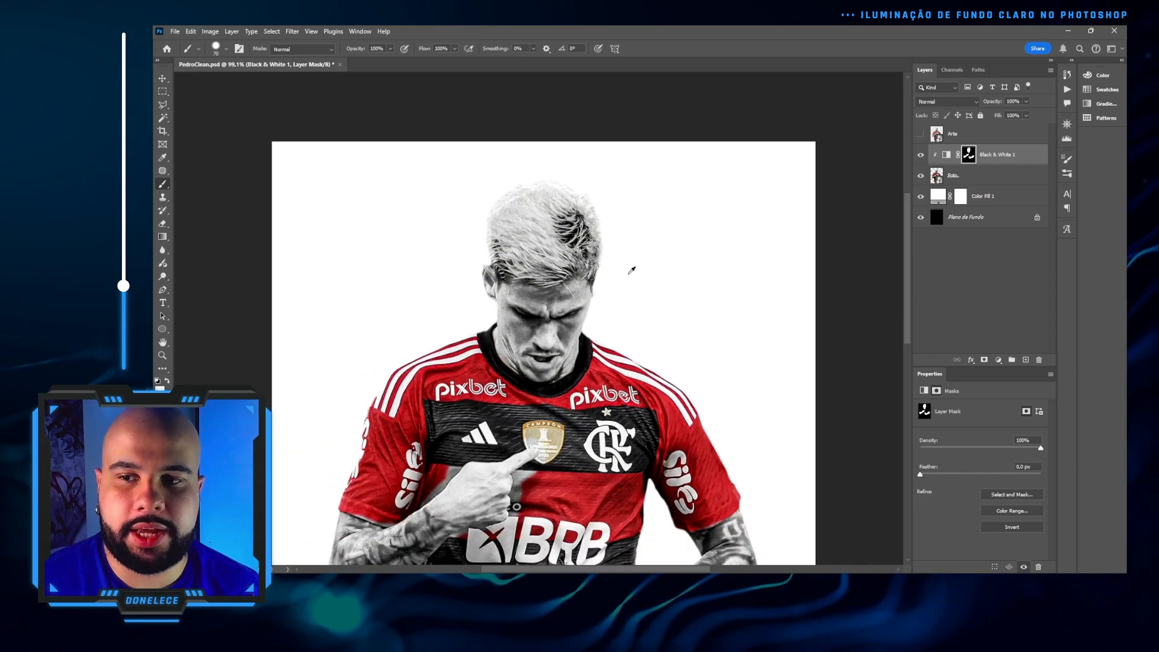
Step: Show the Arte reference layer to examine the finished lighting look, and hide it again
left_click(921, 133)
scroll(461, 217, "up", 6)
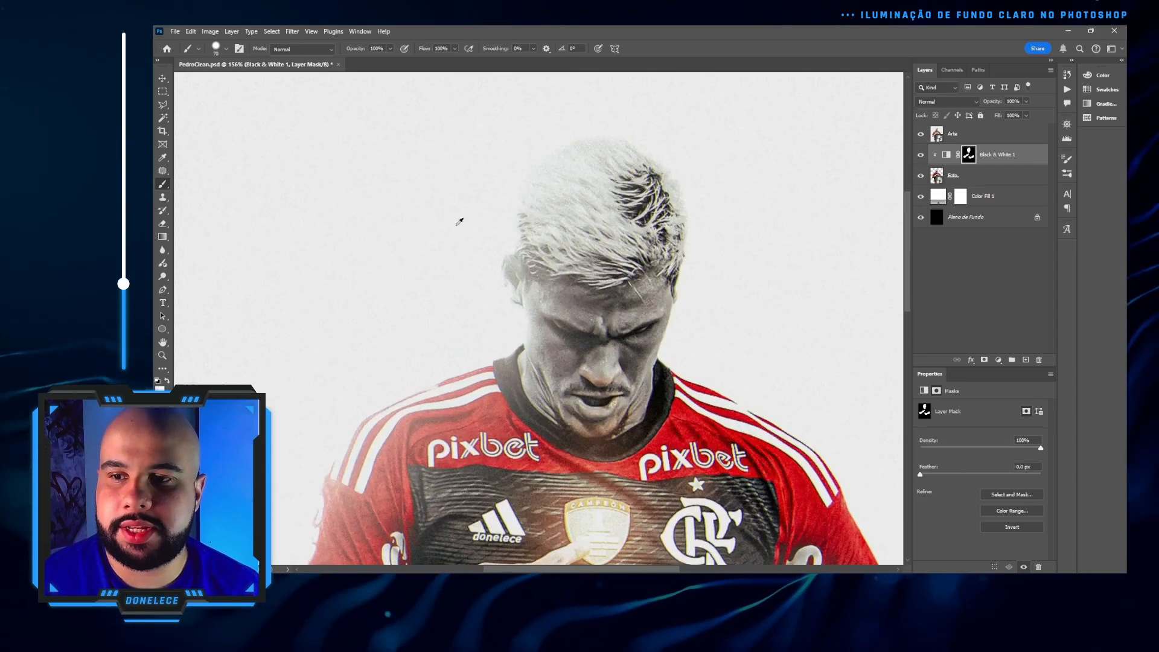
scroll(629, 182, "down", 5)
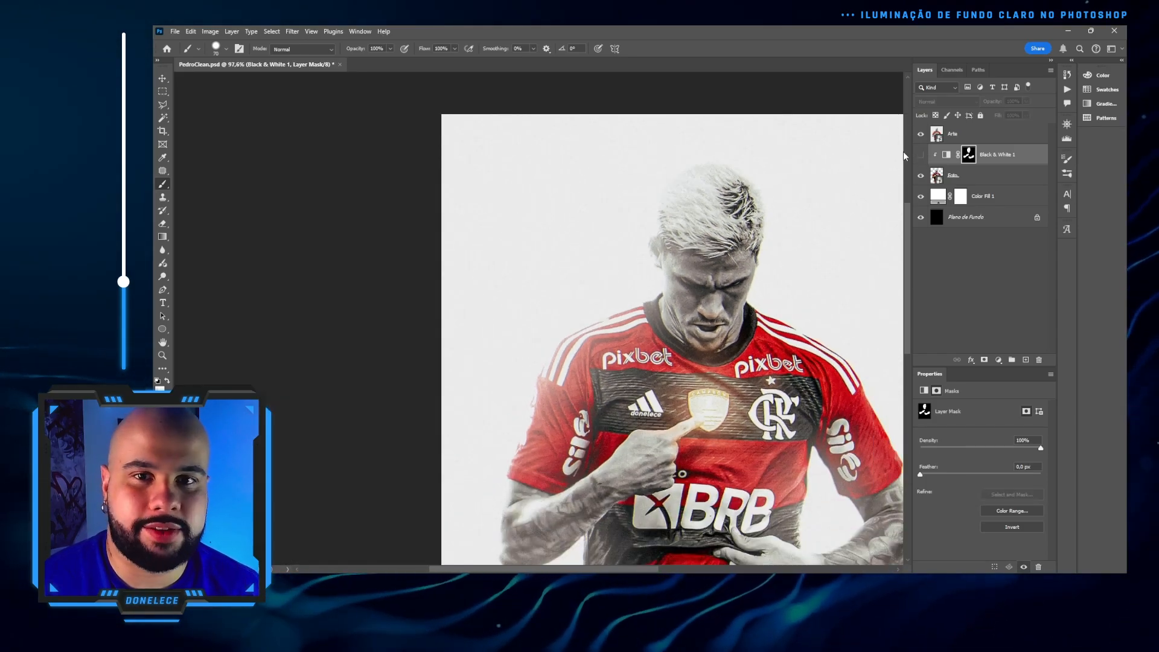
left_click(921, 135)
scroll(664, 447, "up", 5)
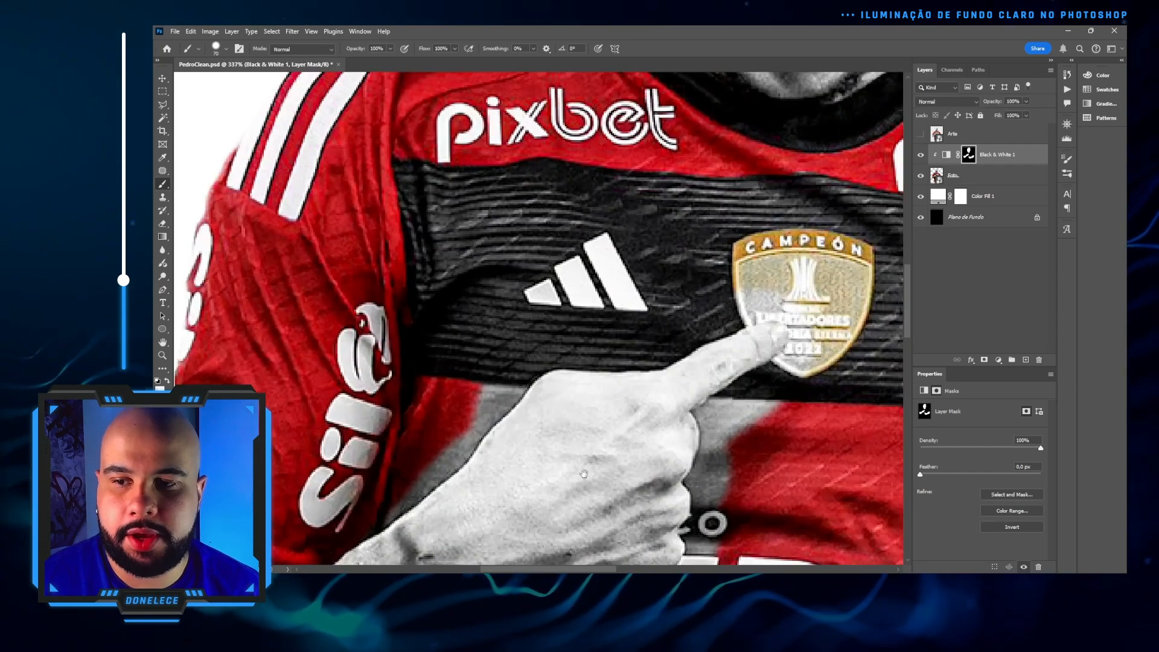
mouse_move(440, 494)
left_mouse_down()
mouse_move(638, 119)
mouse_move(673, 189)
left_mouse_up()
left_click(506, 227)
key("z")
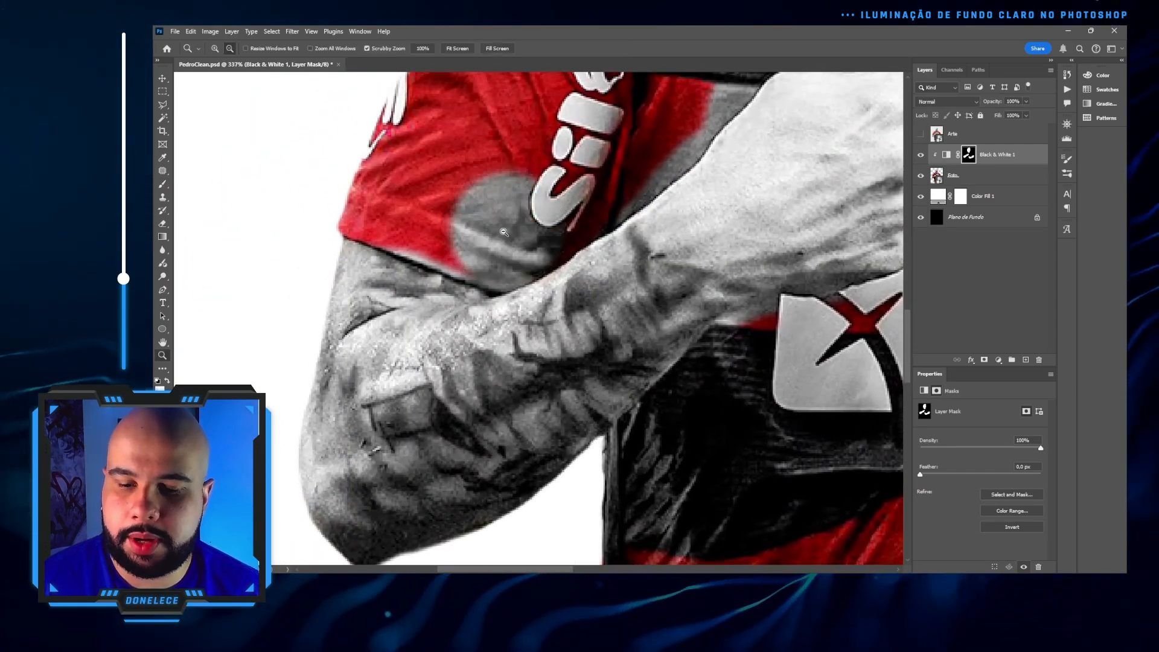
key("b")
key("ctrl+z")
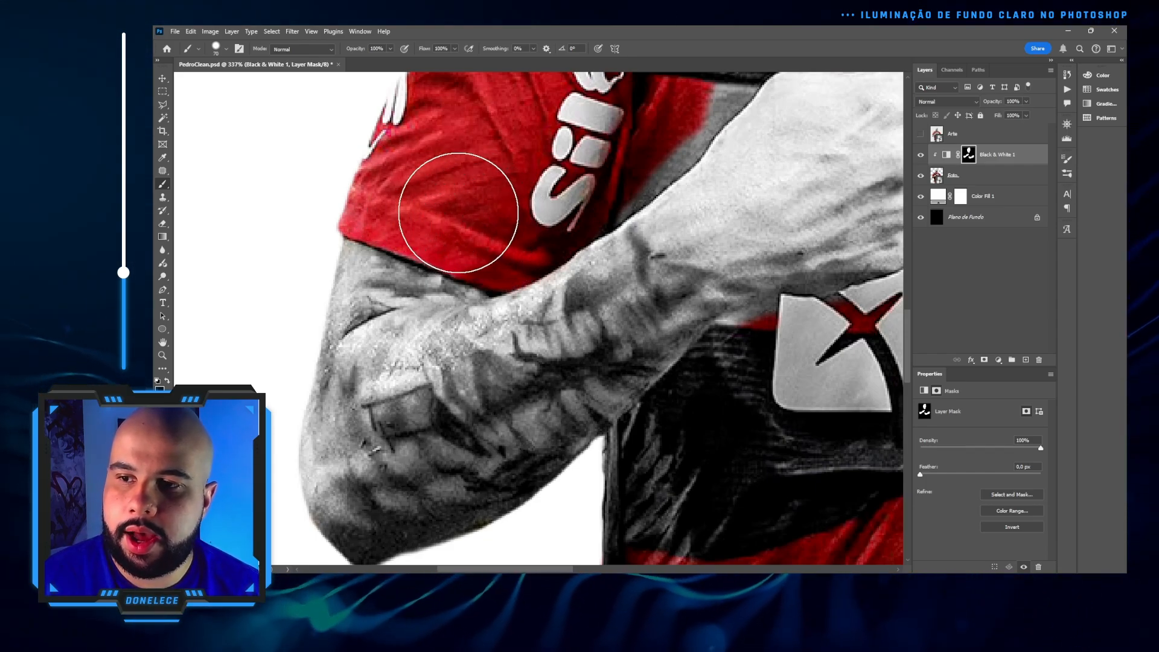
Step: Paint black on the Black & White mask with the 70 px brush over the grey jersey areas around the pointing hand
left_click_drag(594, 173, 486, 317)
mouse_move(564, 246)
left_mouse_down()
mouse_move(551, 237)
mouse_move(582, 233)
mouse_move(602, 199)
left_mouse_up()
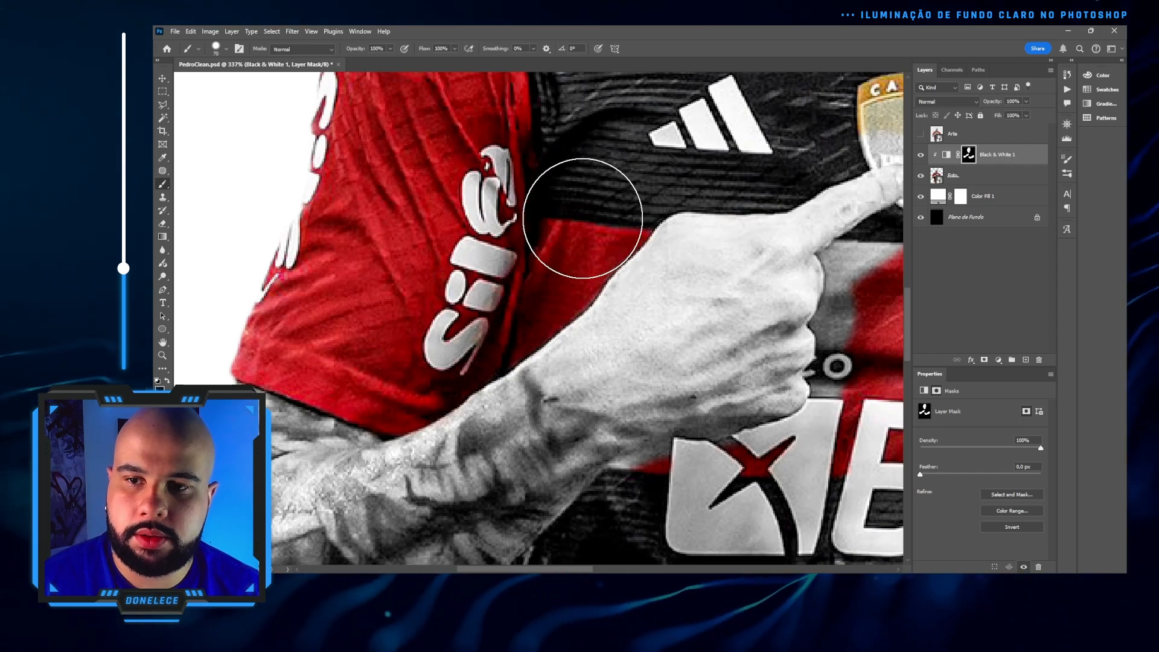
left_click_drag(693, 392, 526, 290)
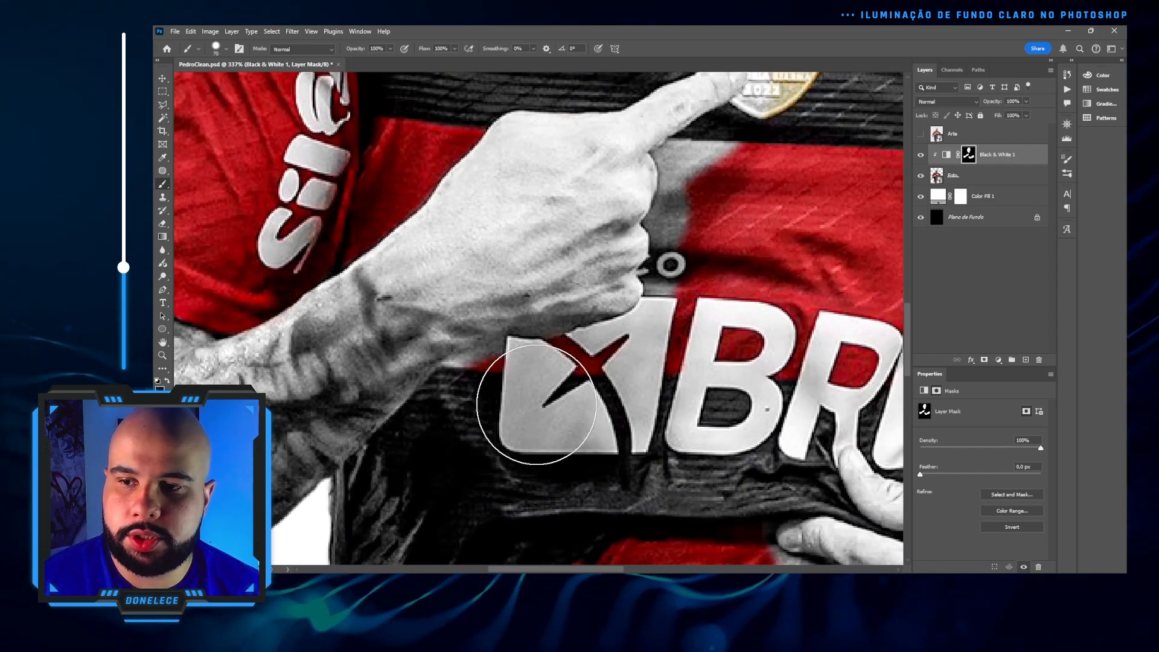
left_click_drag(487, 415, 473, 414)
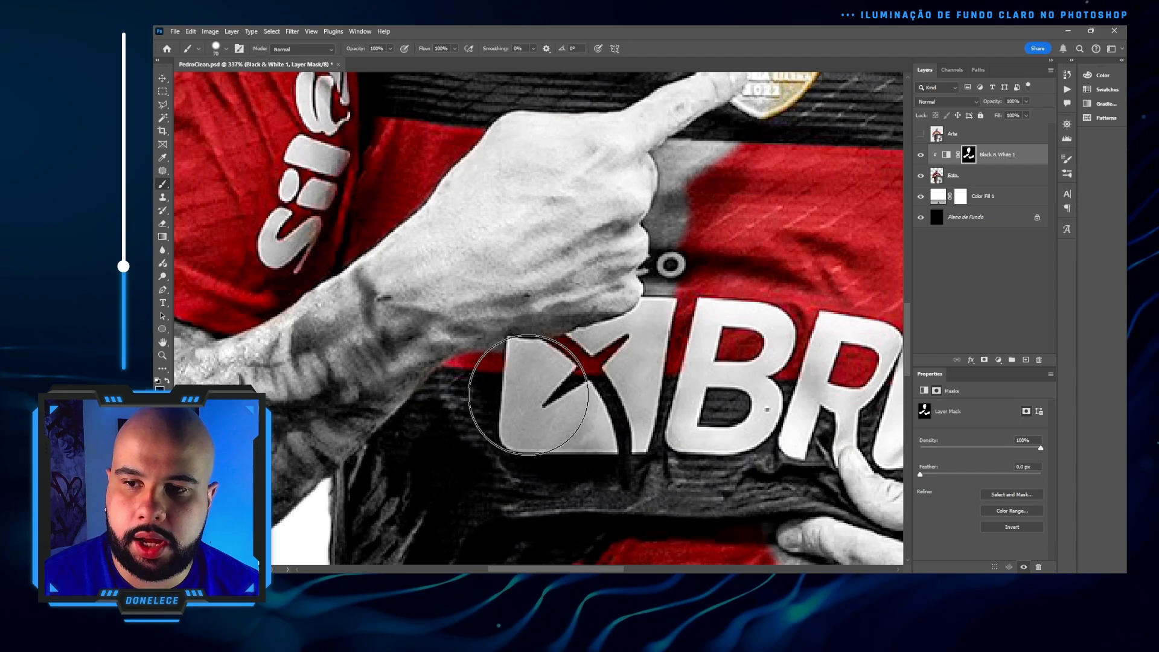
mouse_move(721, 239)
left_mouse_down()
mouse_move(712, 228)
mouse_move(737, 176)
left_mouse_up()
Step: Paint the mask black with a much smaller brush along the pointing fist's edge and over the badge around the fingertip
key("bracketleft")
key("bracketleft")
key("bracketleft")
key("bracketleft")
key("bracketleft")
key("bracketleft")
key("bracketleft")
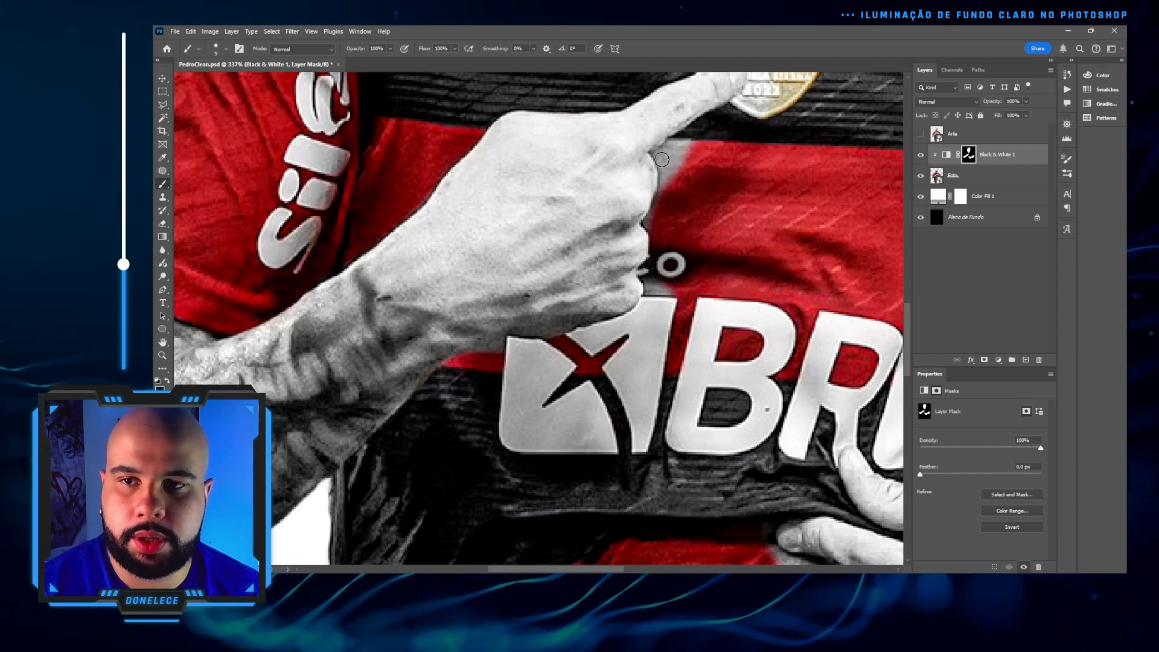
left_click_drag(656, 154, 697, 149)
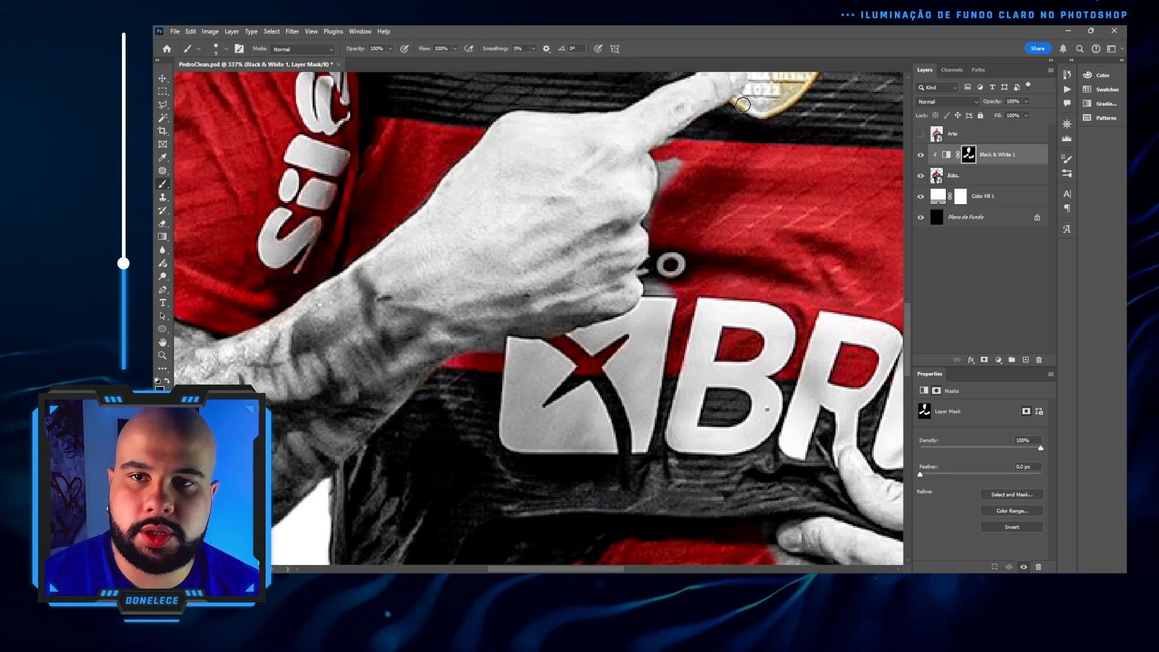
mouse_move(666, 150)
left_mouse_down()
mouse_move(665, 186)
mouse_move(682, 162)
mouse_move(675, 180)
mouse_move(667, 163)
mouse_move(648, 224)
mouse_move(665, 245)
mouse_move(645, 276)
mouse_move(667, 308)
left_mouse_up()
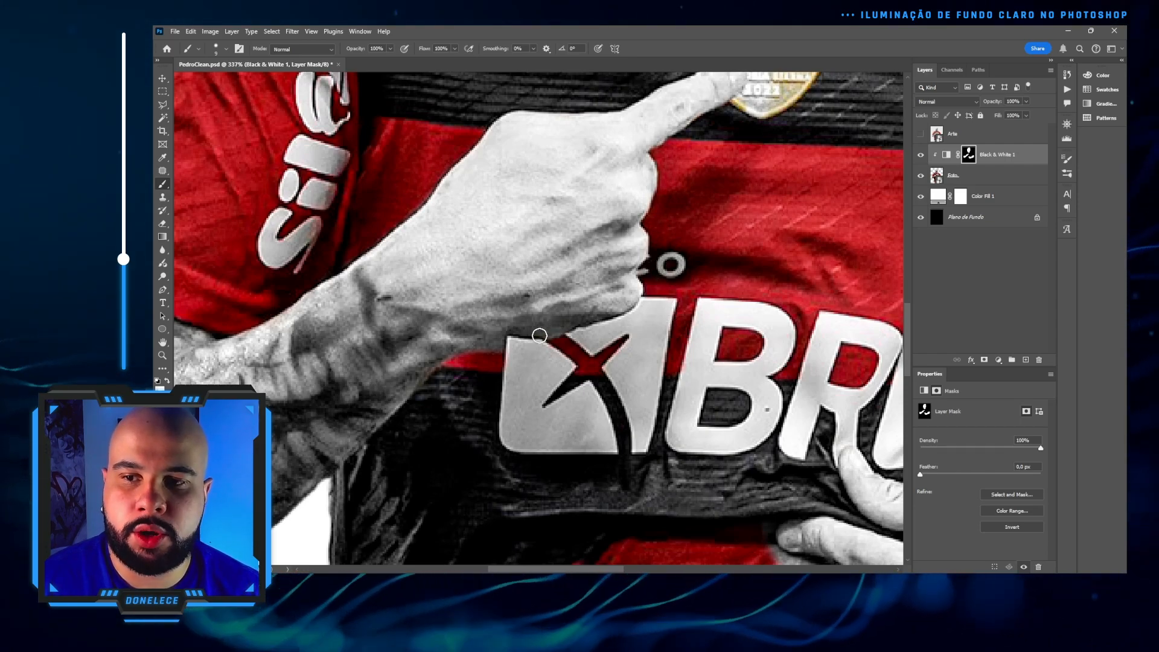
scroll(562, 350, "up", 5)
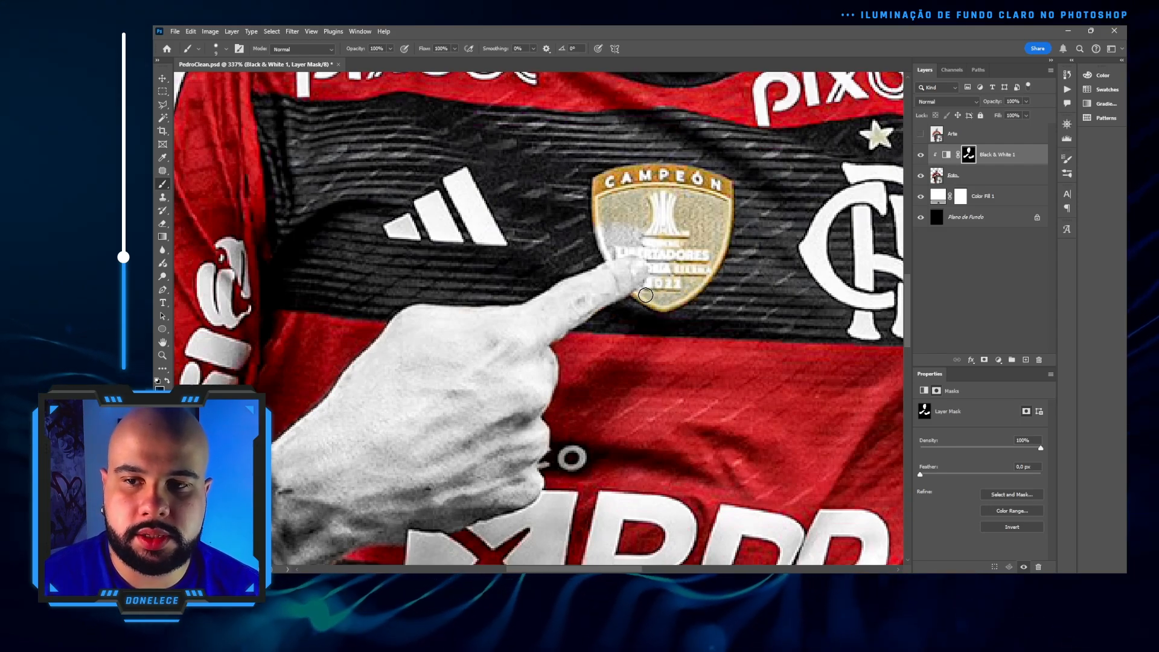
mouse_move(637, 225)
left_mouse_down()
mouse_move(601, 229)
mouse_move(591, 246)
mouse_move(602, 255)
mouse_move(649, 245)
mouse_move(665, 258)
mouse_move(655, 257)
mouse_move(659, 279)
mouse_move(638, 226)
mouse_move(603, 243)
left_mouse_up()
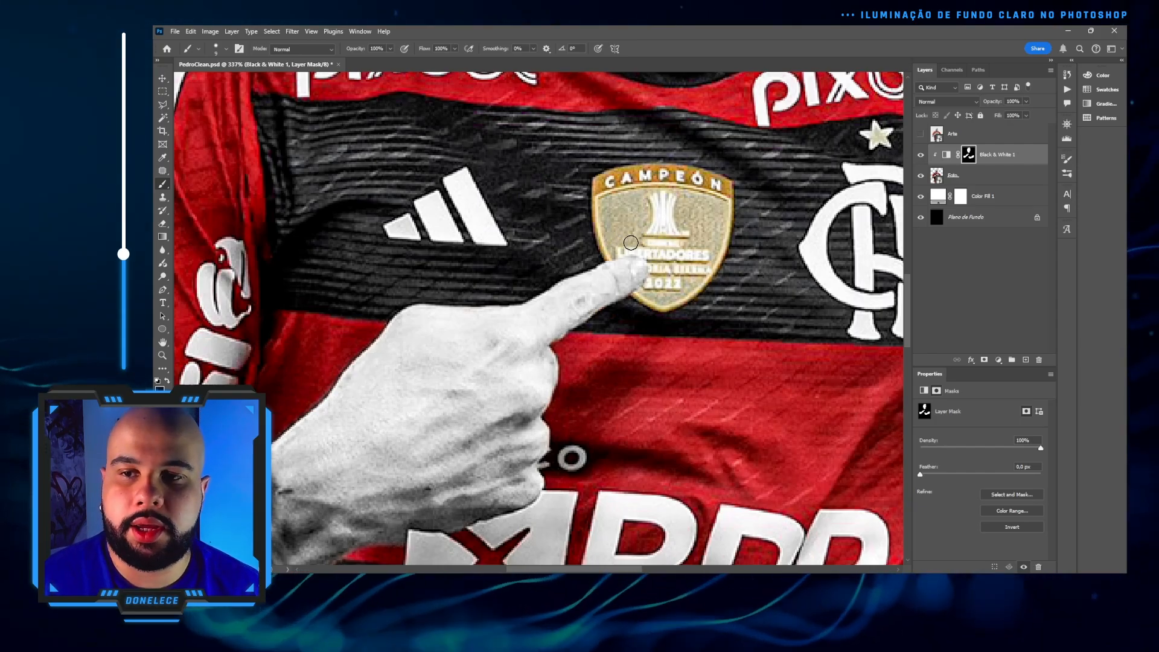
Step: Enlarge the brush to 45 px and paint the mask black along the sleeve hem above the fully tattooed arm
scroll(594, 259, "down", 12)
scroll(779, 362, "up", 17)
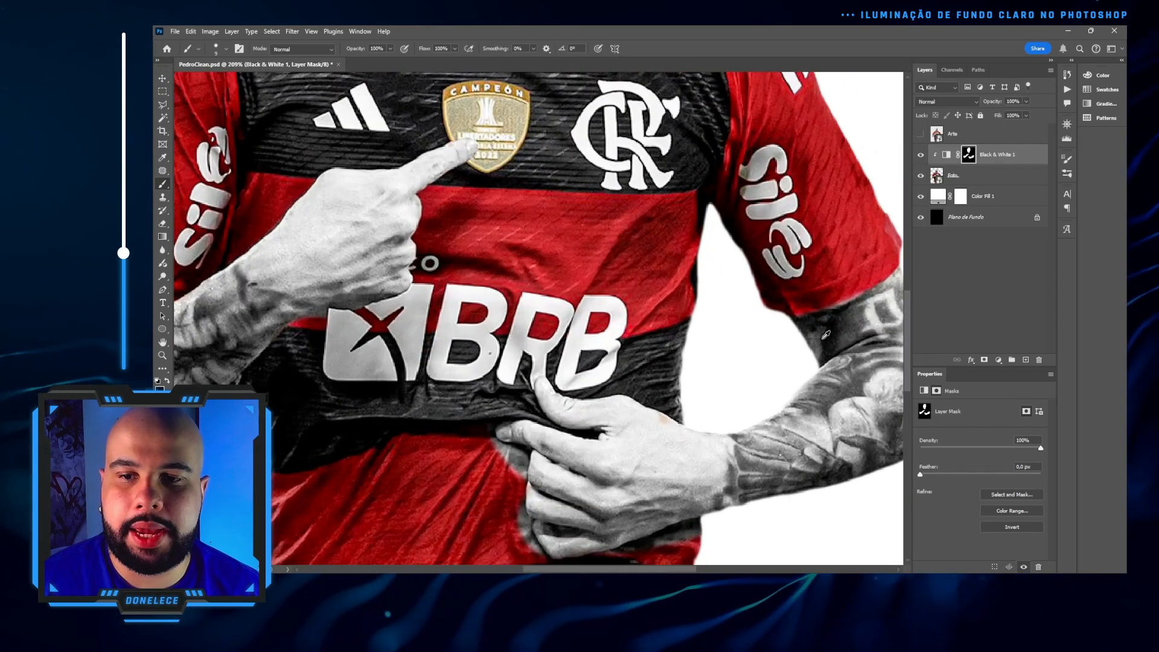
scroll(791, 276, "down", 8)
scroll(600, 368, "up", 6)
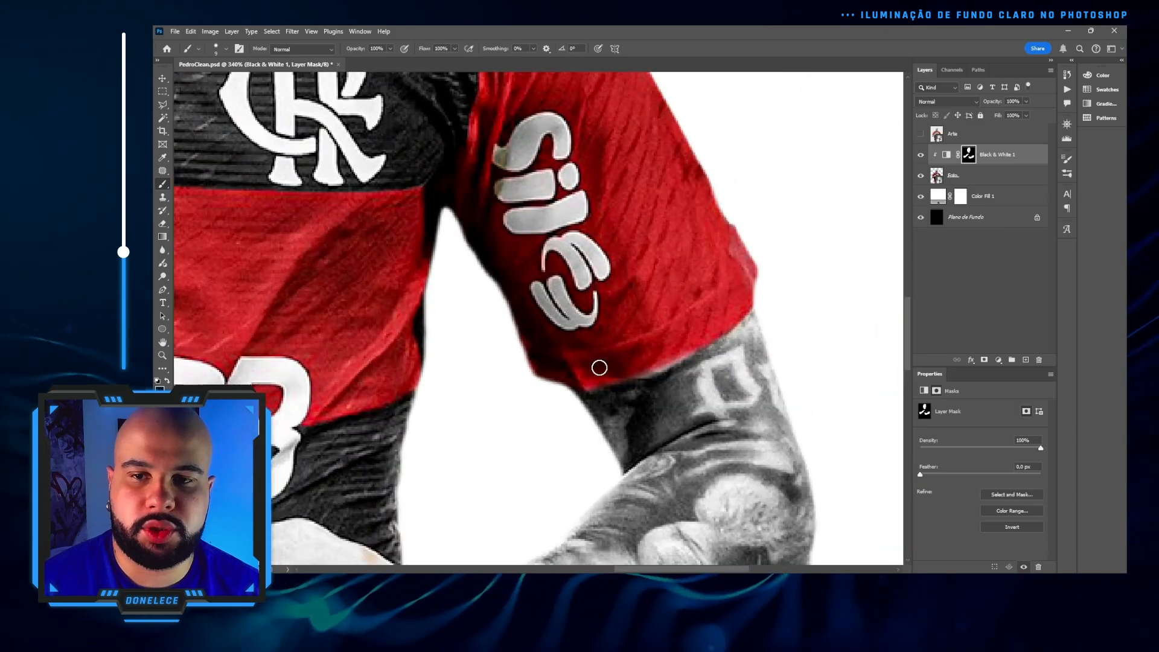
key("bracketright")
key("bracketright")
key("bracketright")
key("bracketright")
key("bracketright")
key("bracketright")
key("bracketright")
key("bracketright")
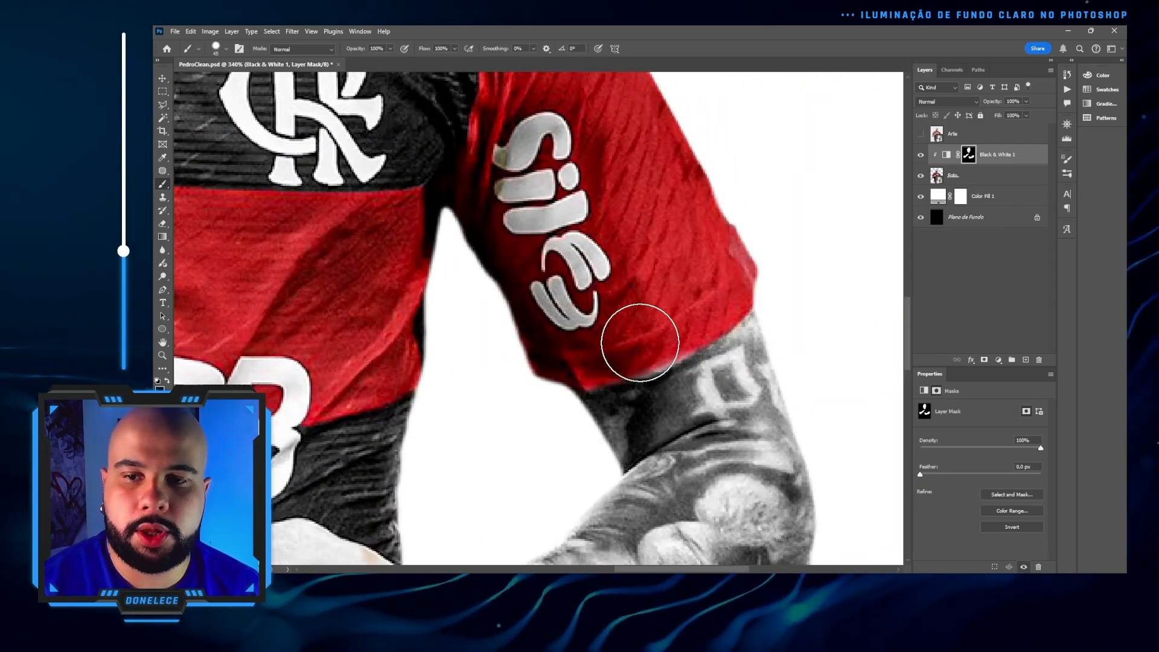
left_click_drag(639, 342, 667, 325)
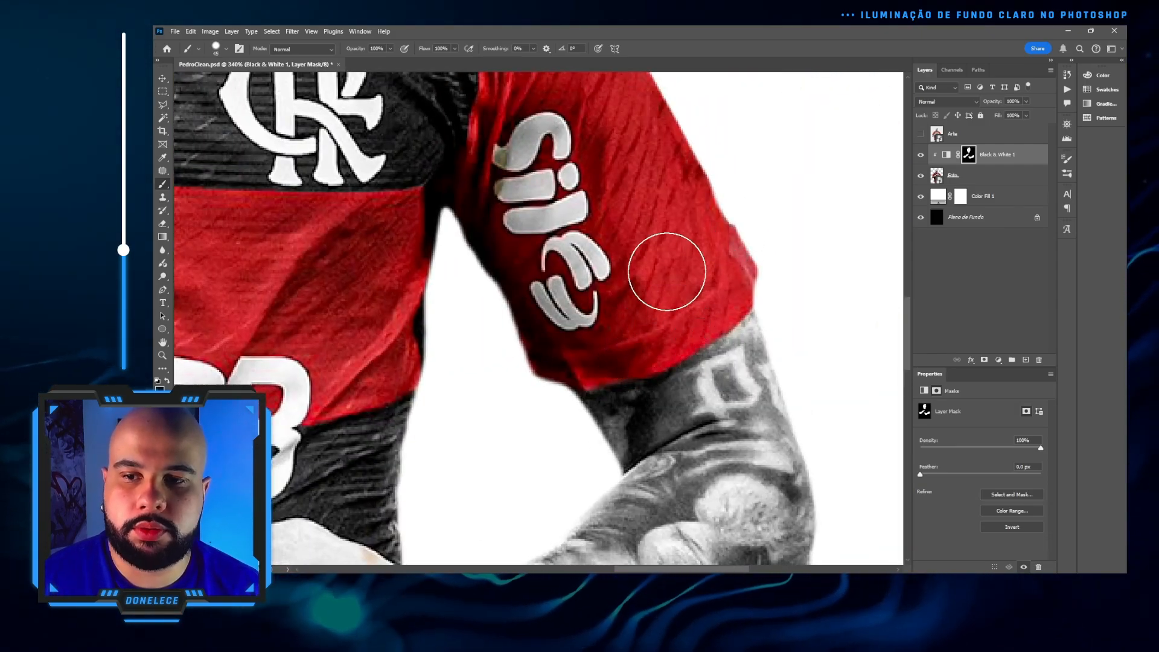
Step: Paint the mask black over the jersey below and beside the hand holding the shirt
scroll(569, 341, "down", 10)
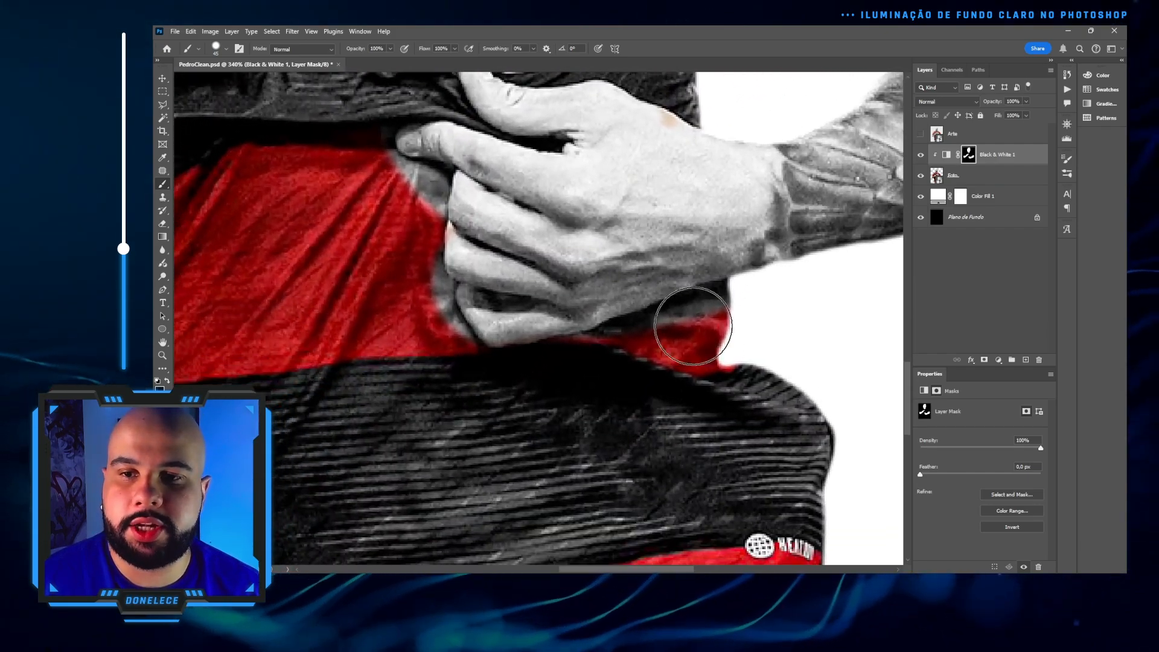
mouse_move(693, 326)
left_mouse_down()
mouse_move(716, 323)
mouse_move(703, 299)
left_mouse_up()
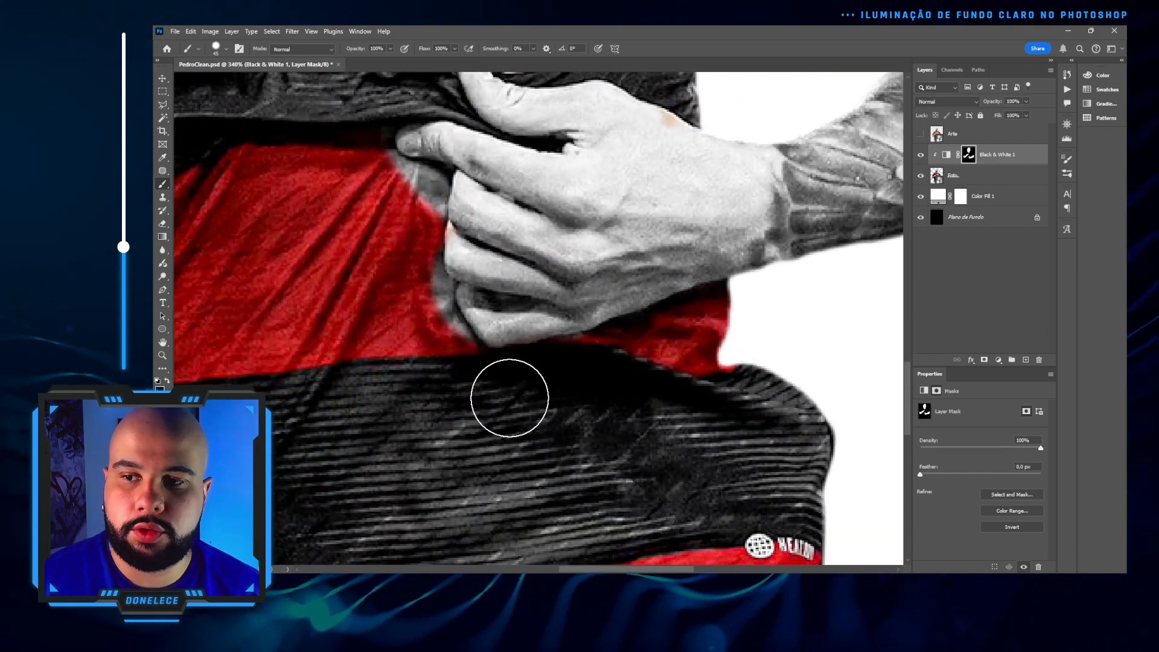
mouse_move(425, 350)
left_mouse_down()
mouse_move(412, 284)
mouse_move(435, 343)
left_mouse_up()
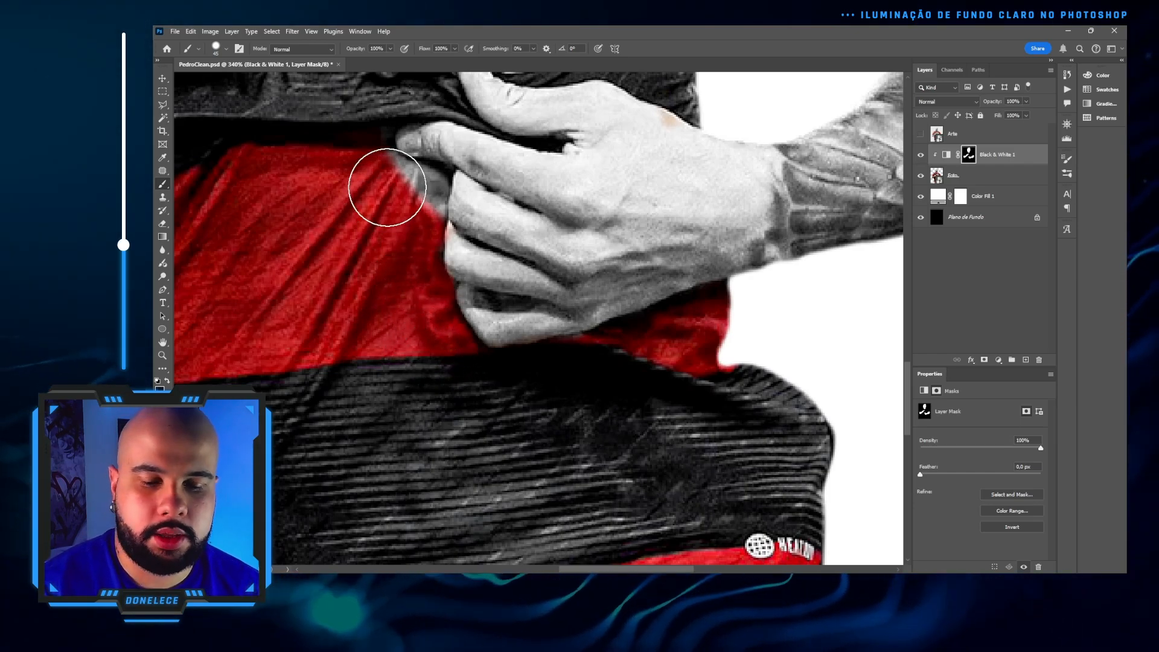
Step: Reduce the brush to 20 px and paint the mask black over the grey jersey gap beside the shirt-holding fingers
key("bracketleft")
key("bracketleft")
key("bracketleft")
key("bracketleft")
key("bracketleft")
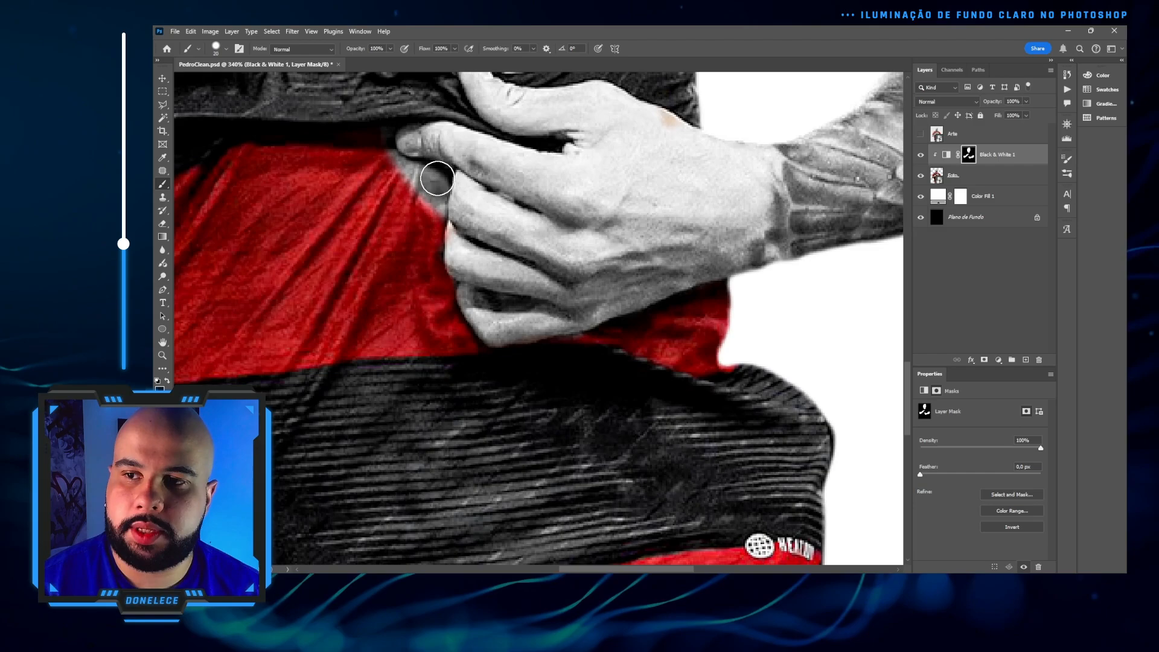
mouse_move(437, 179)
left_mouse_down()
mouse_move(423, 239)
mouse_move(430, 201)
mouse_move(429, 218)
mouse_move(418, 179)
mouse_move(376, 163)
mouse_move(372, 126)
mouse_move(410, 187)
left_mouse_up()
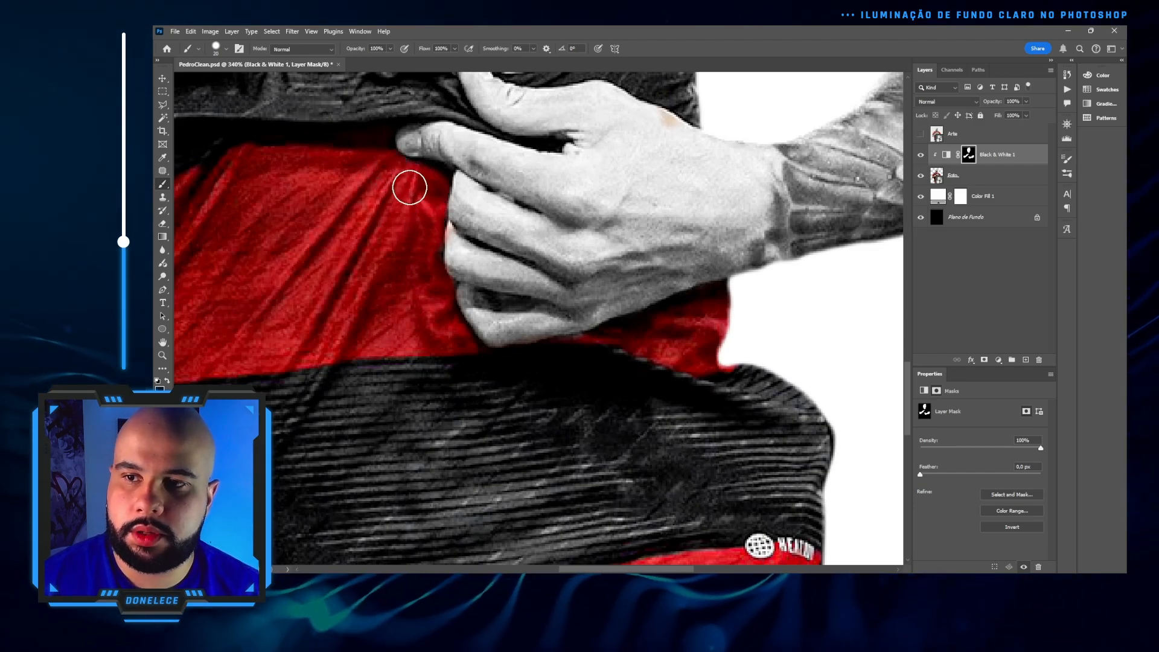
scroll(458, 154, "down", 6)
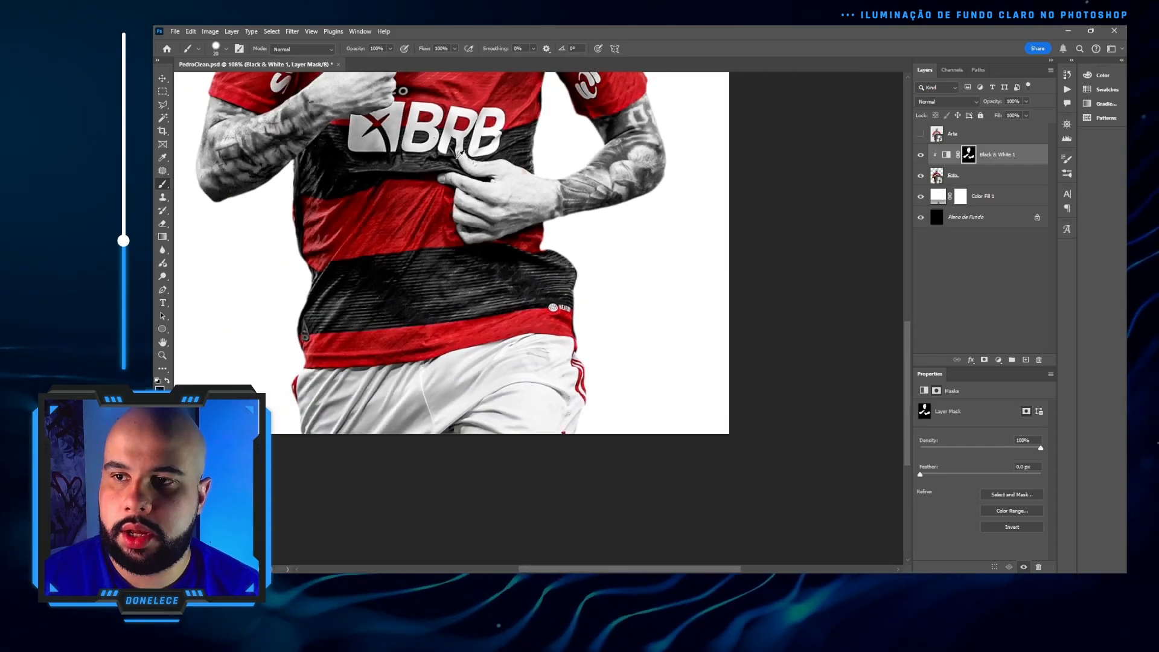
scroll(459, 154, "down", 3)
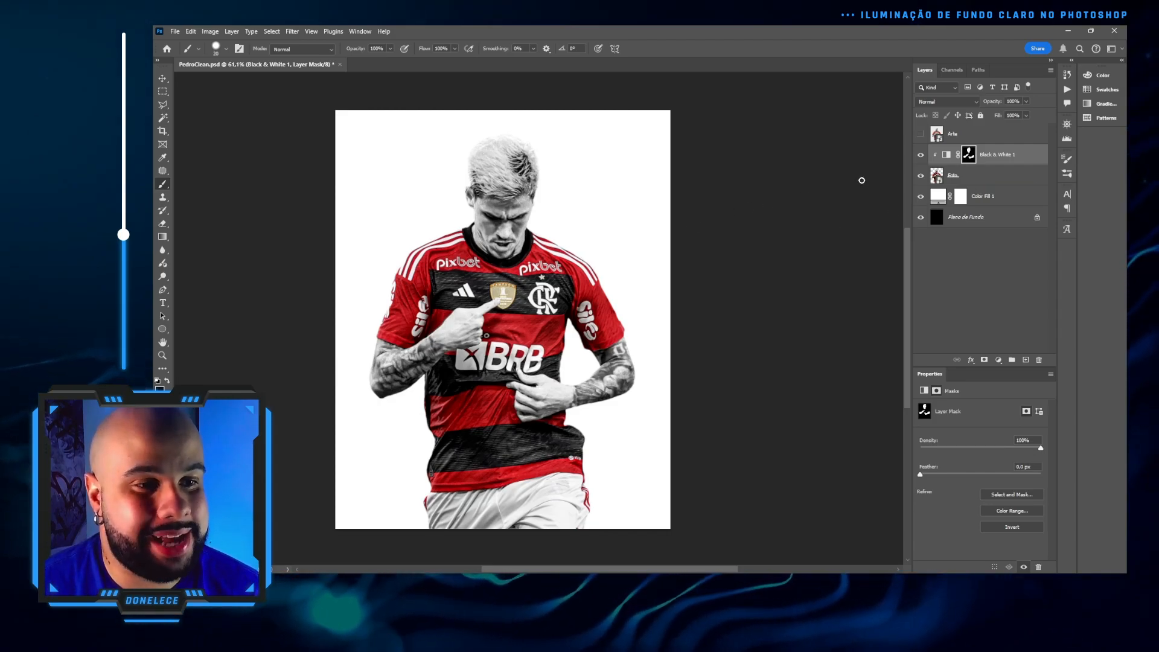
Step: Add an Inner Glow layer style to the Foto layer and reset its settings to default
left_click(994, 181)
key("h")
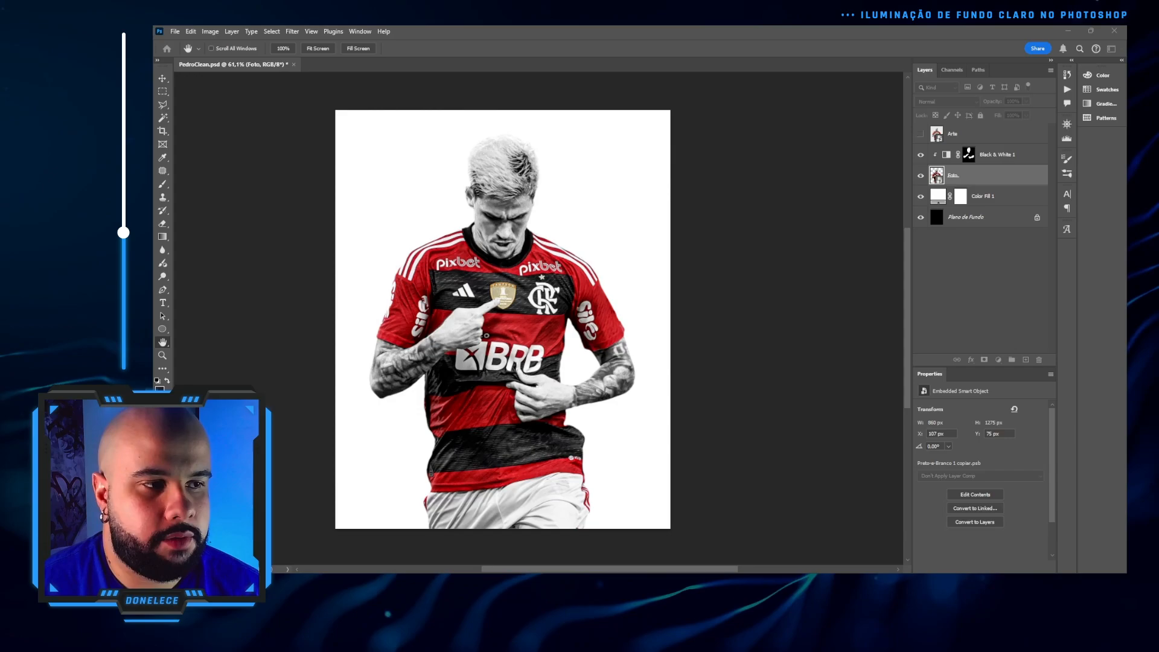
left_click_drag(645, 93, 558, 145)
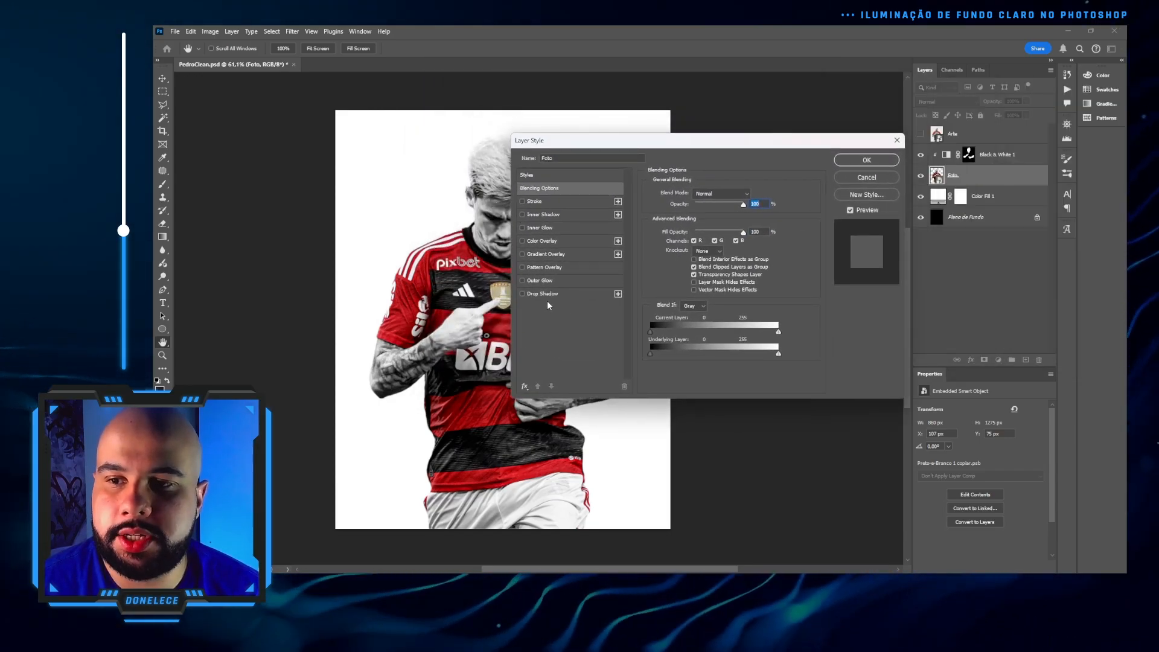
left_click(538, 229)
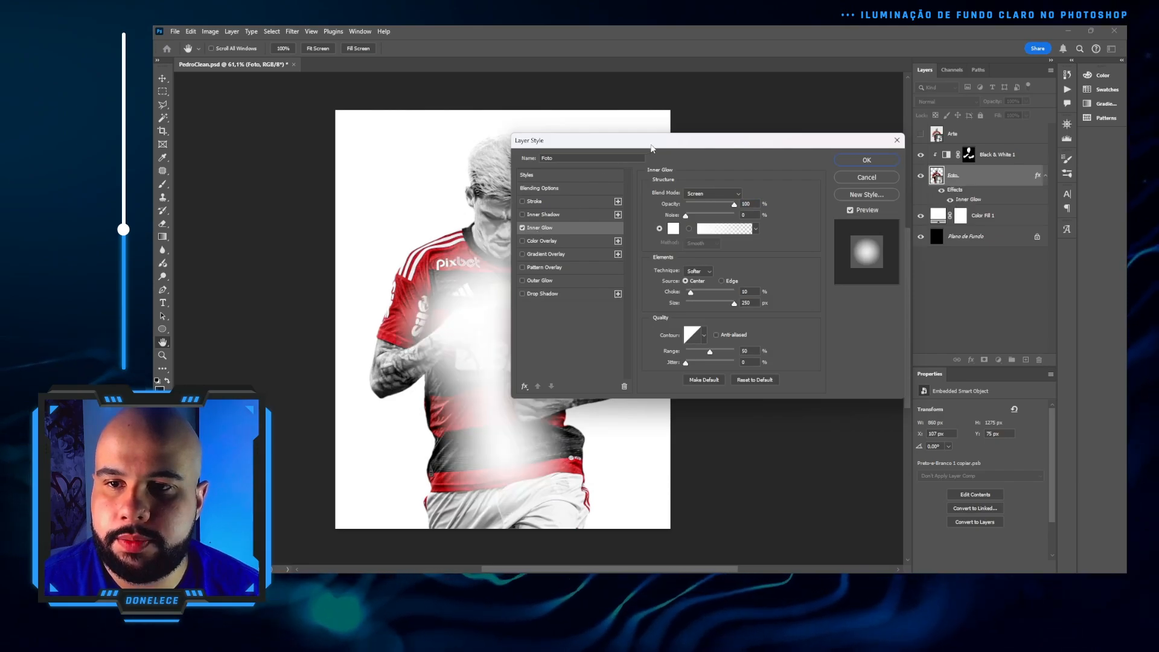
left_click_drag(766, 140, 880, 99)
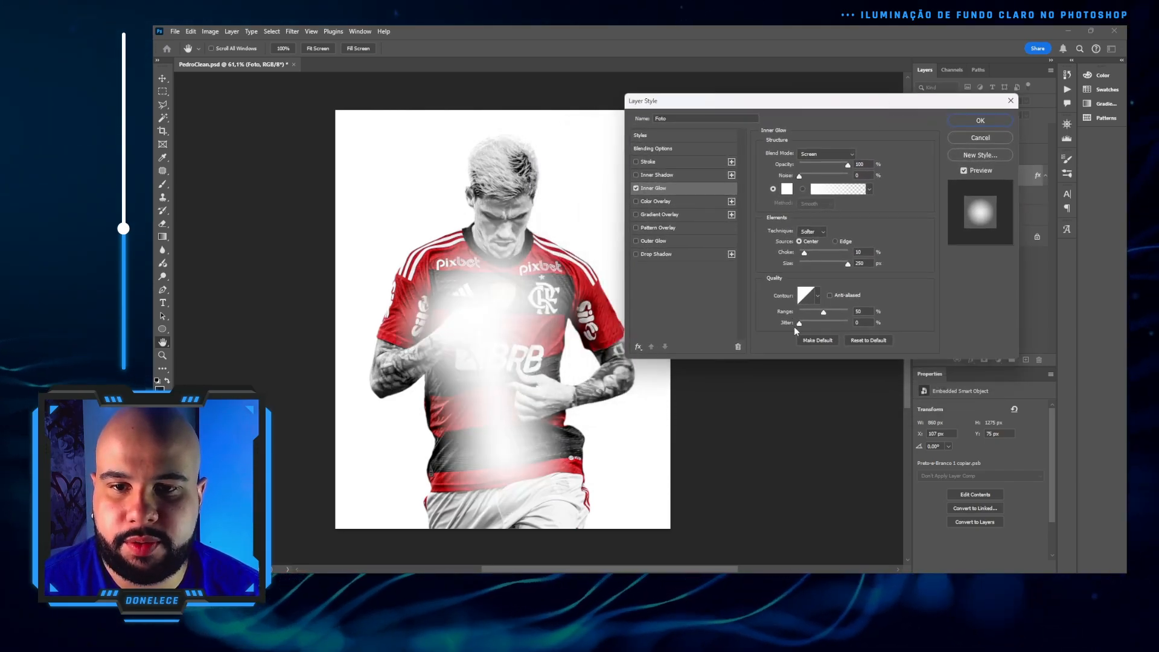
left_click(867, 340)
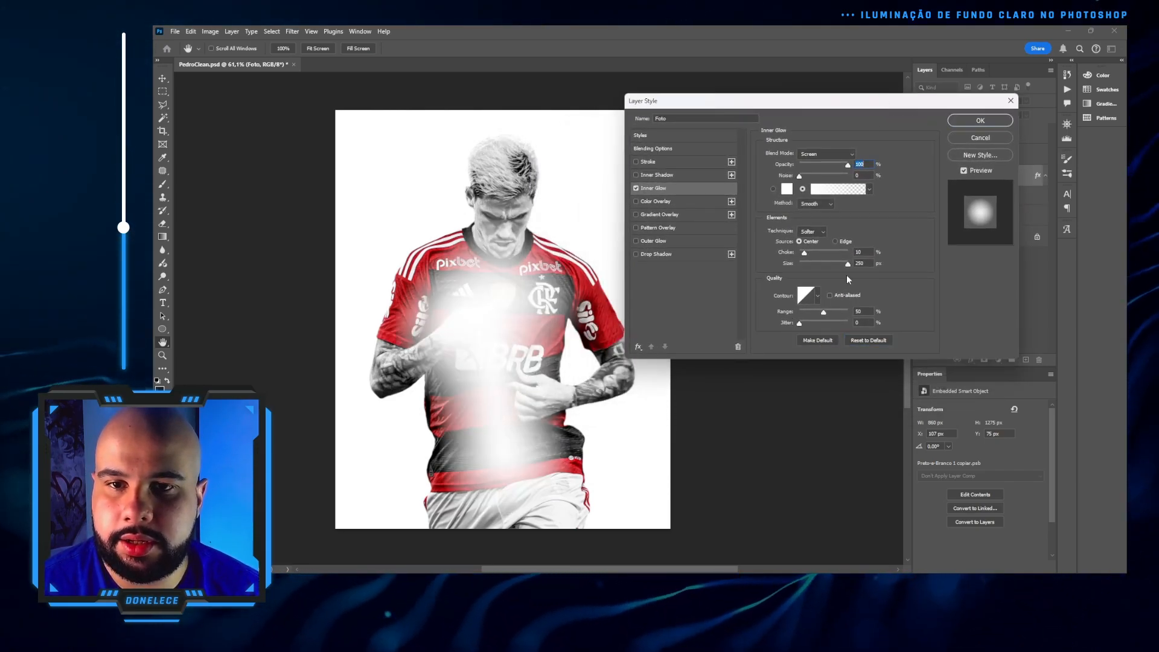
Step: Set the Inner Glow's blend mode to Normal and its size to 73 px
left_click(841, 157)
left_click(838, 165)
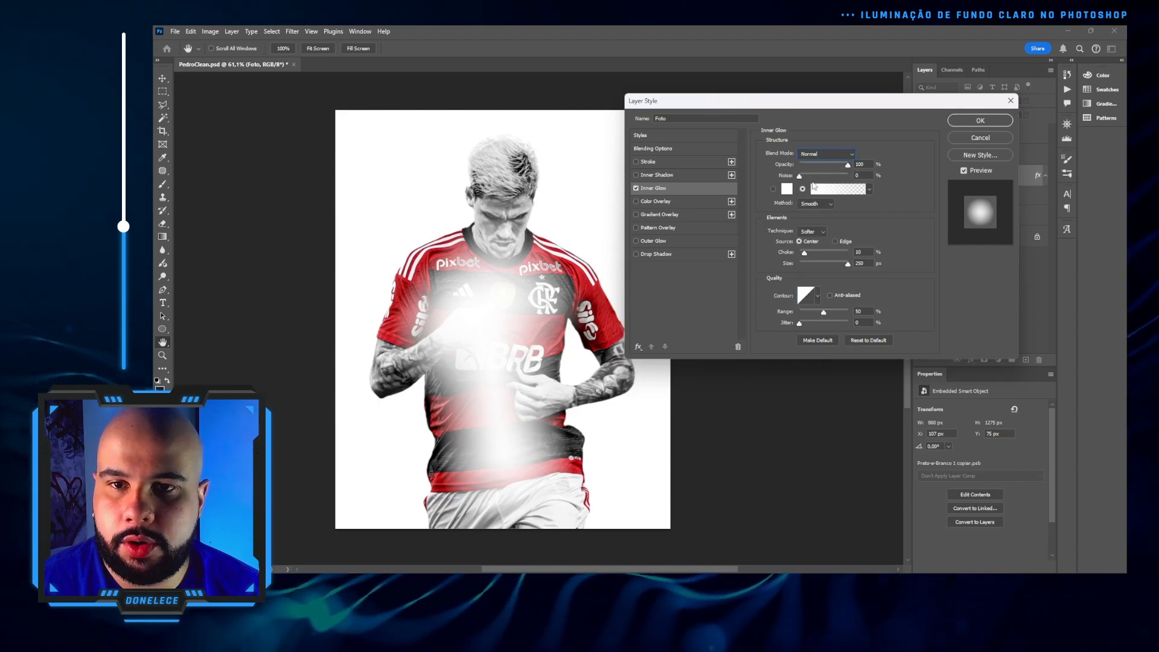
left_click_drag(848, 264, 815, 262)
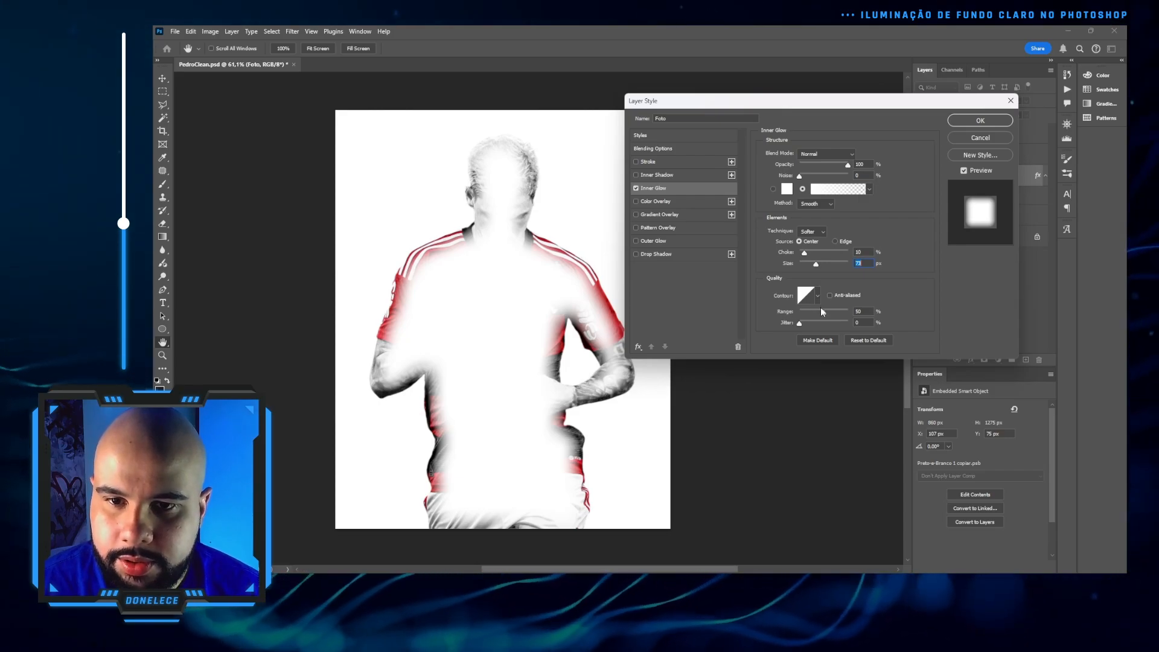
Step: Set the Inner Glow's range to 98%, use its solid white colour and switch its source to Edge
left_click_drag(821, 312, 845, 300)
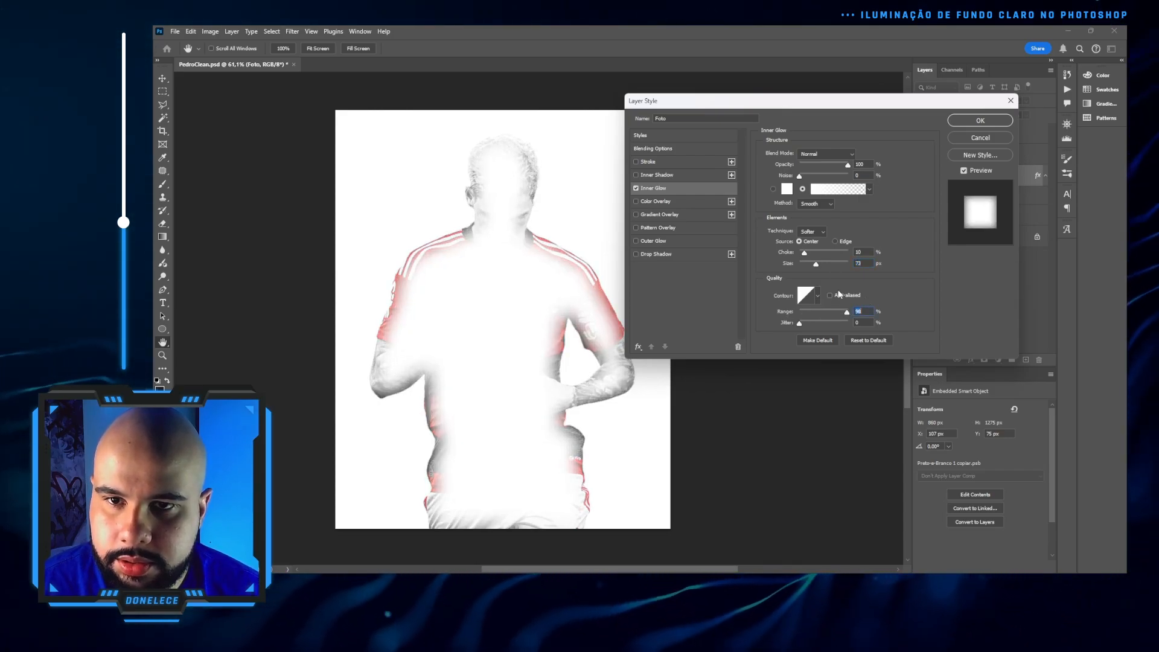
left_click(773, 190)
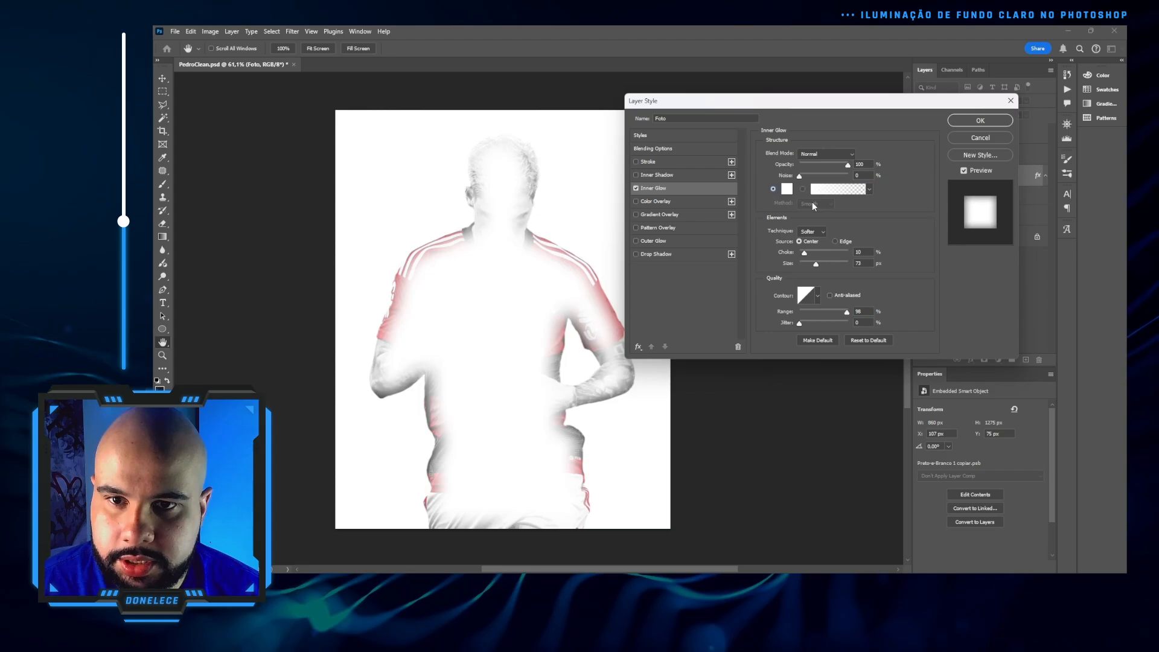
left_click(813, 231)
left_click(838, 230)
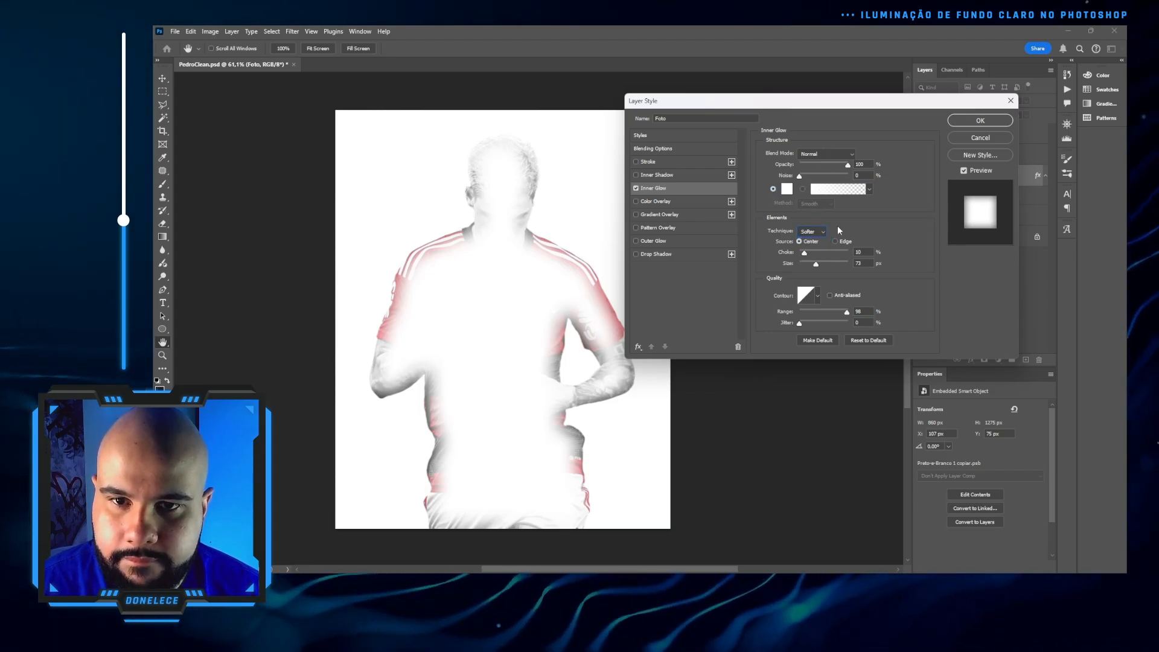
left_click(835, 241)
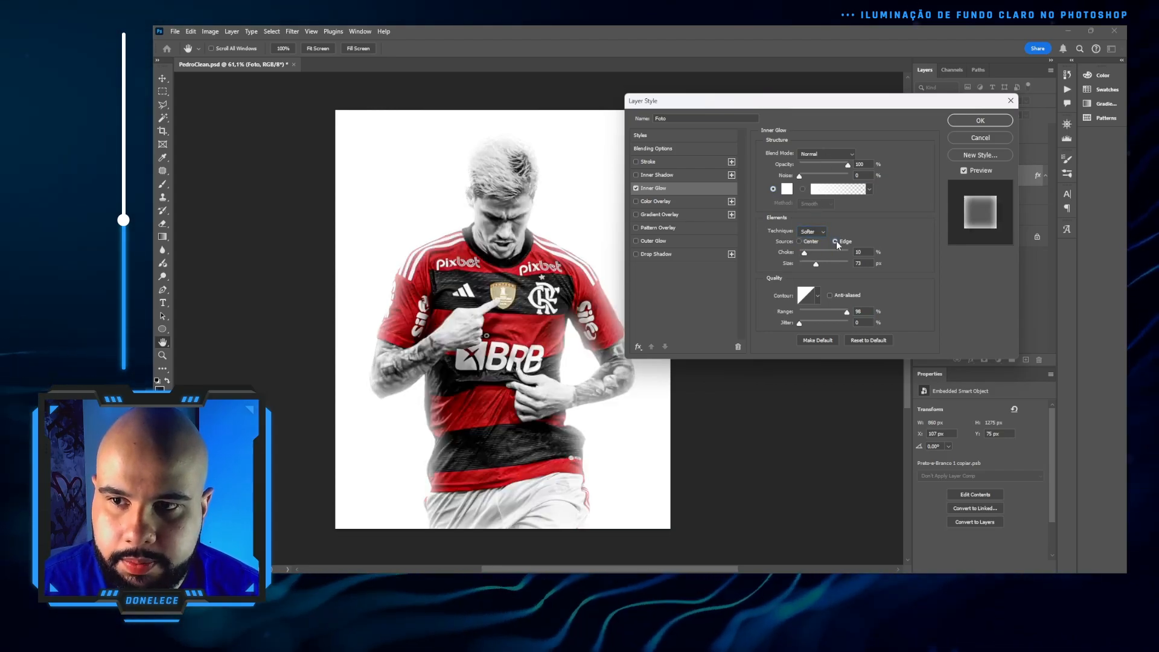
left_click(799, 241)
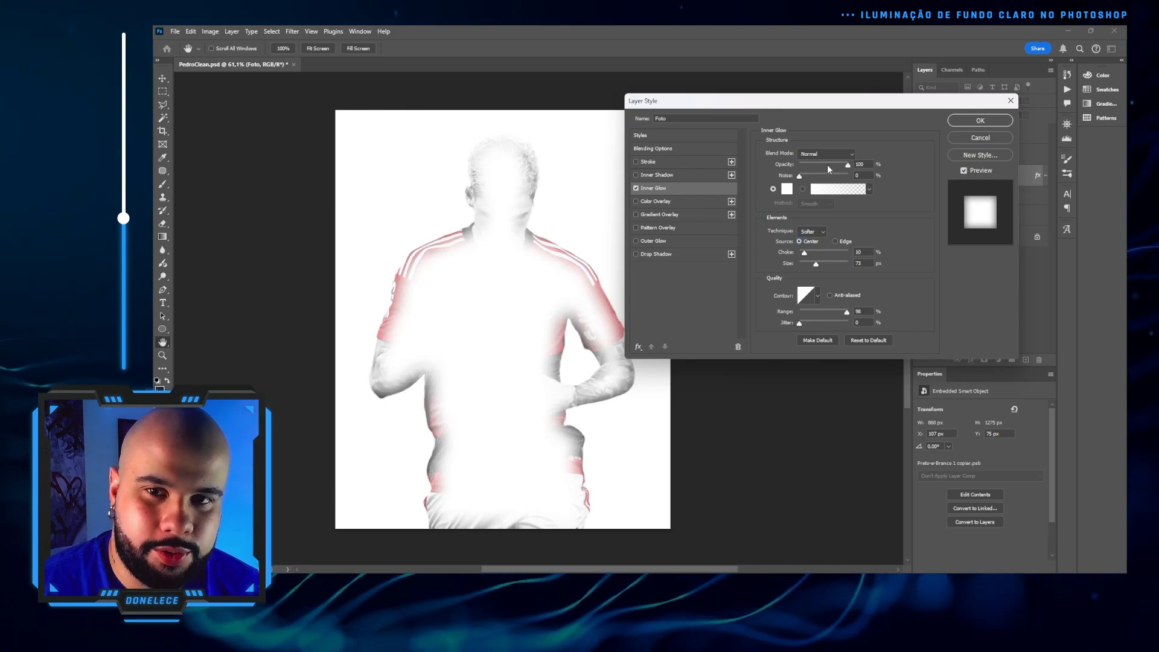
mouse_move(829, 169)
left_mouse_down()
mouse_move(801, 168)
mouse_move(850, 168)
left_mouse_up()
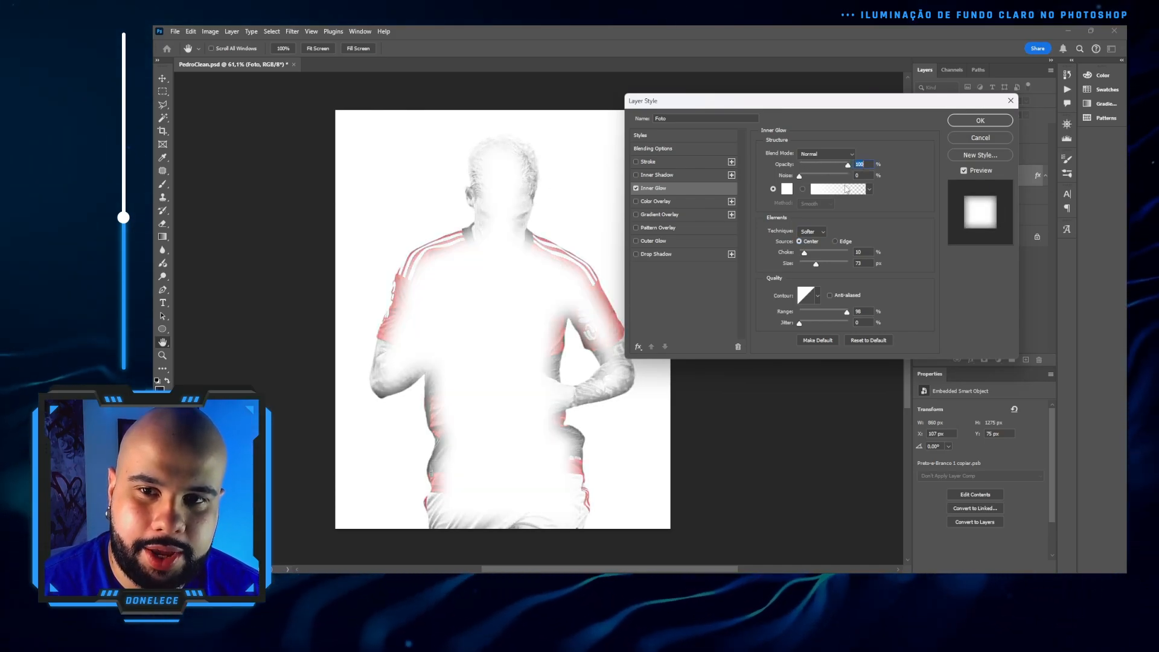
left_click(834, 240)
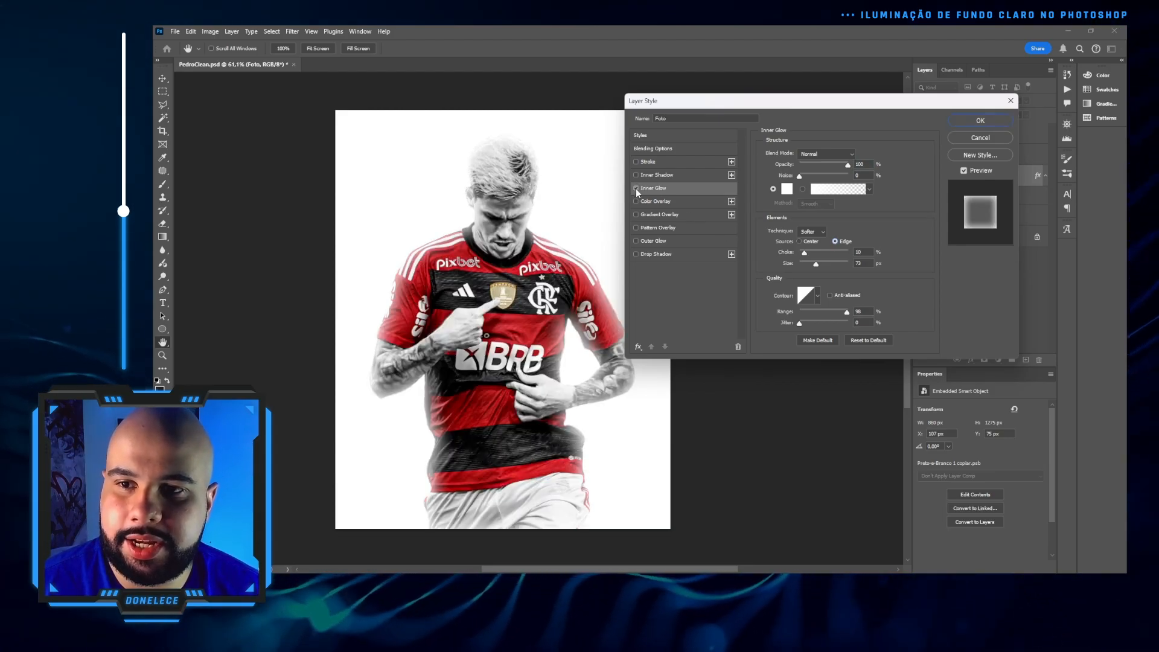
Step: Preview the Inner Glow off and on, try the Overlay blend mode, and return it to Normal
left_click(635, 189)
left_click(635, 189)
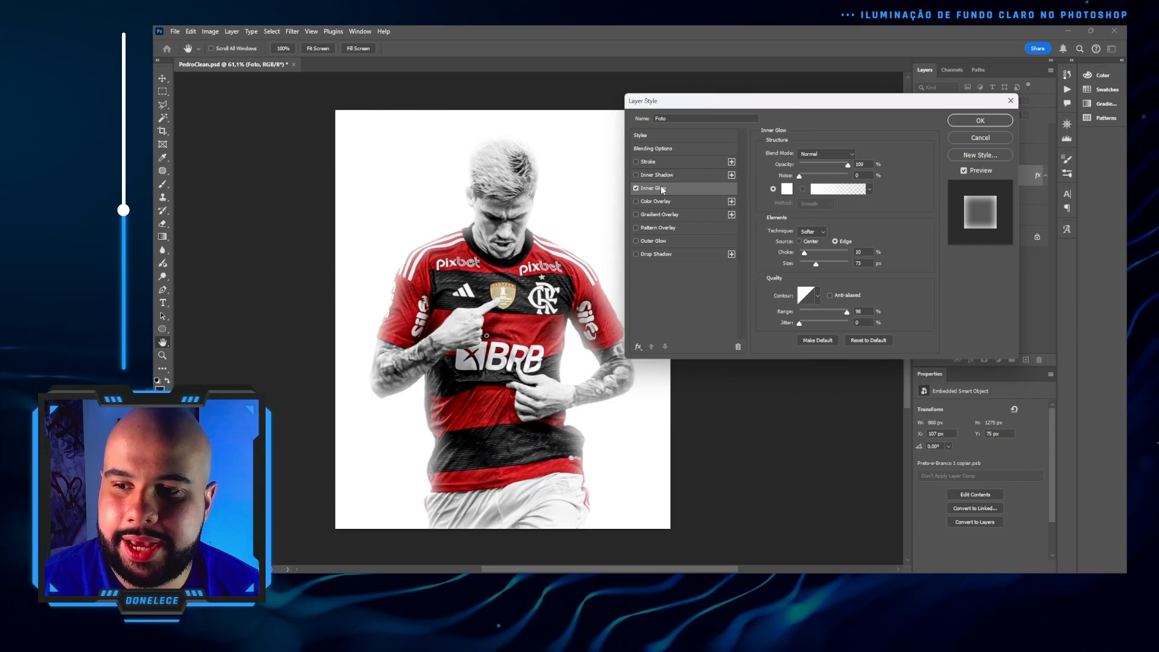
left_click(828, 155)
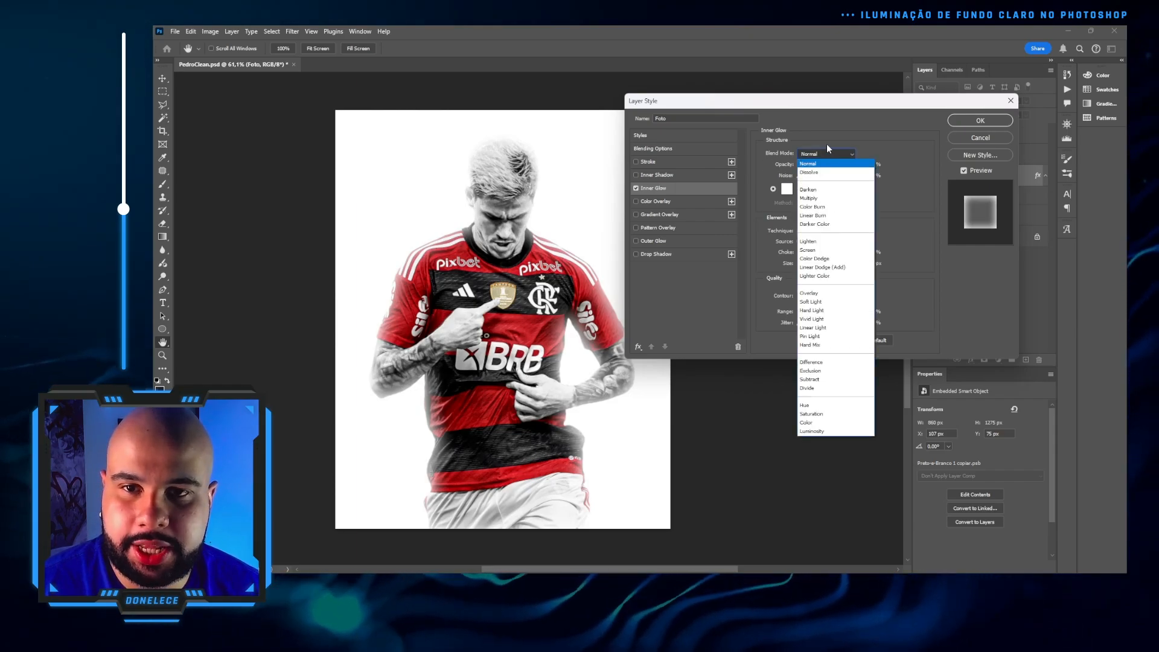
left_click(812, 298)
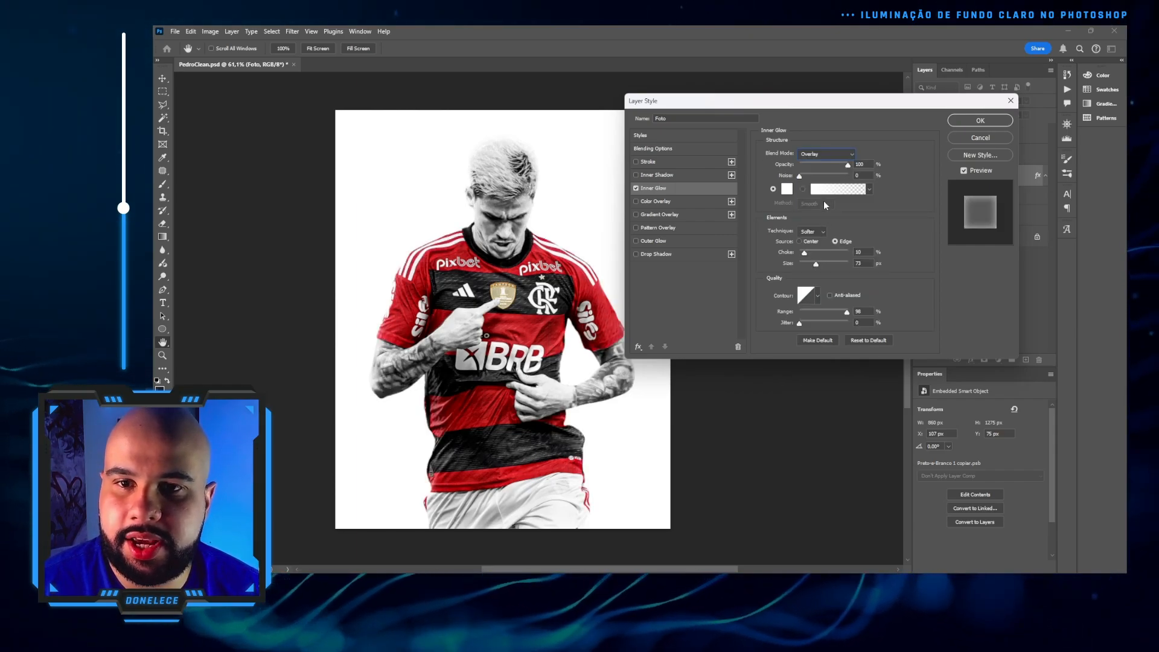
mouse_move(847, 165)
left_mouse_down()
mouse_move(807, 161)
mouse_move(846, 157)
left_mouse_up()
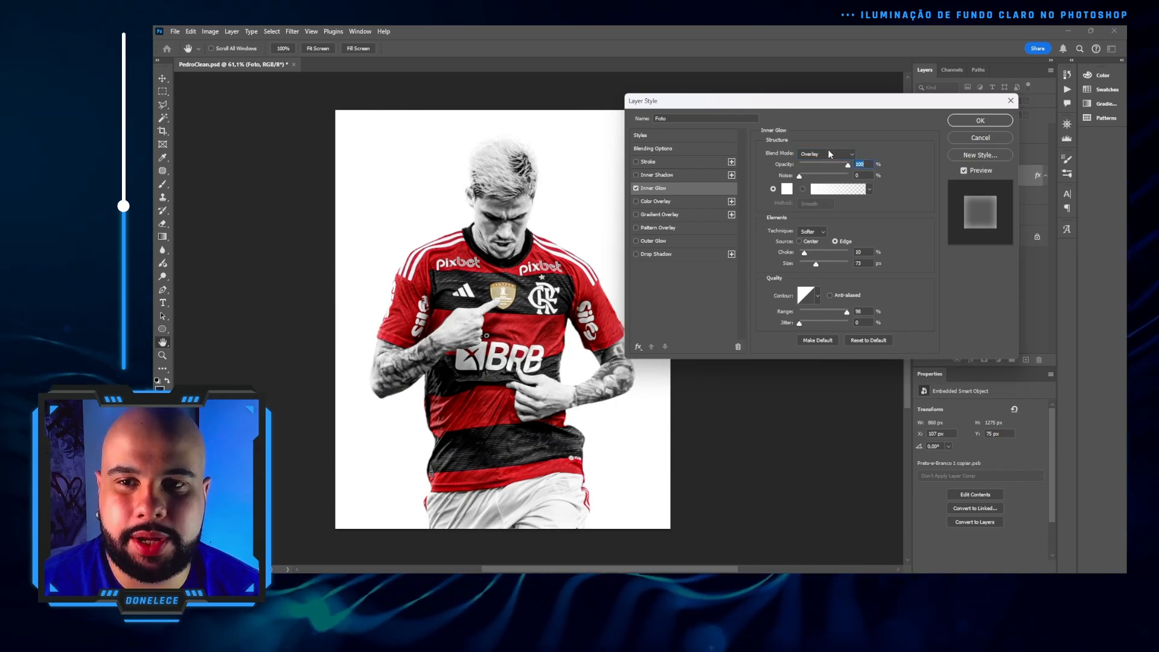
left_click(828, 154)
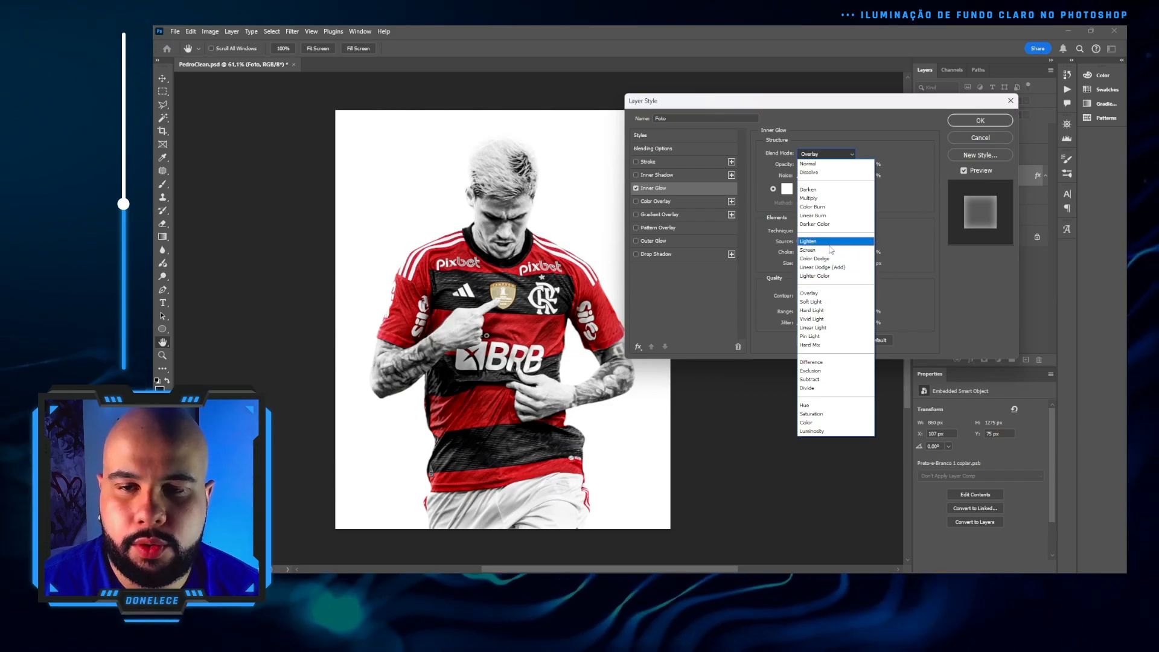
left_click(826, 165)
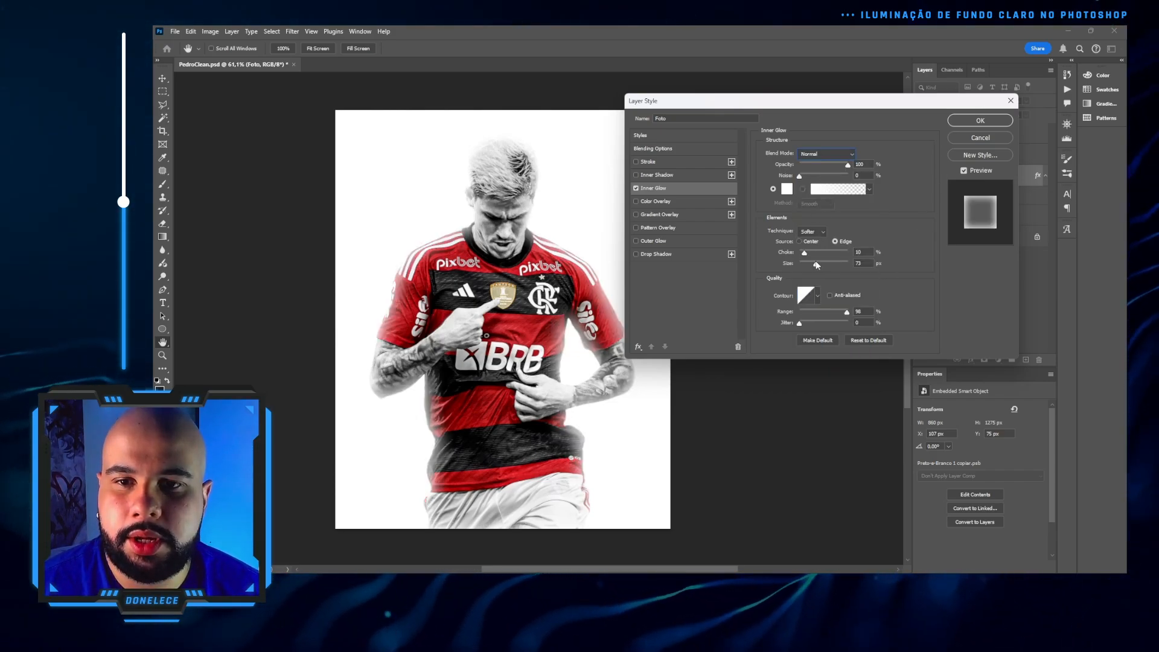
Step: Set the Inner Glow's choke to 0%, range to 100%, opacity to 100% and size to 49 px, and apply the style
mouse_move(805, 253)
left_mouse_down()
mouse_move(793, 254)
mouse_move(865, 248)
mouse_move(796, 248)
left_mouse_up()
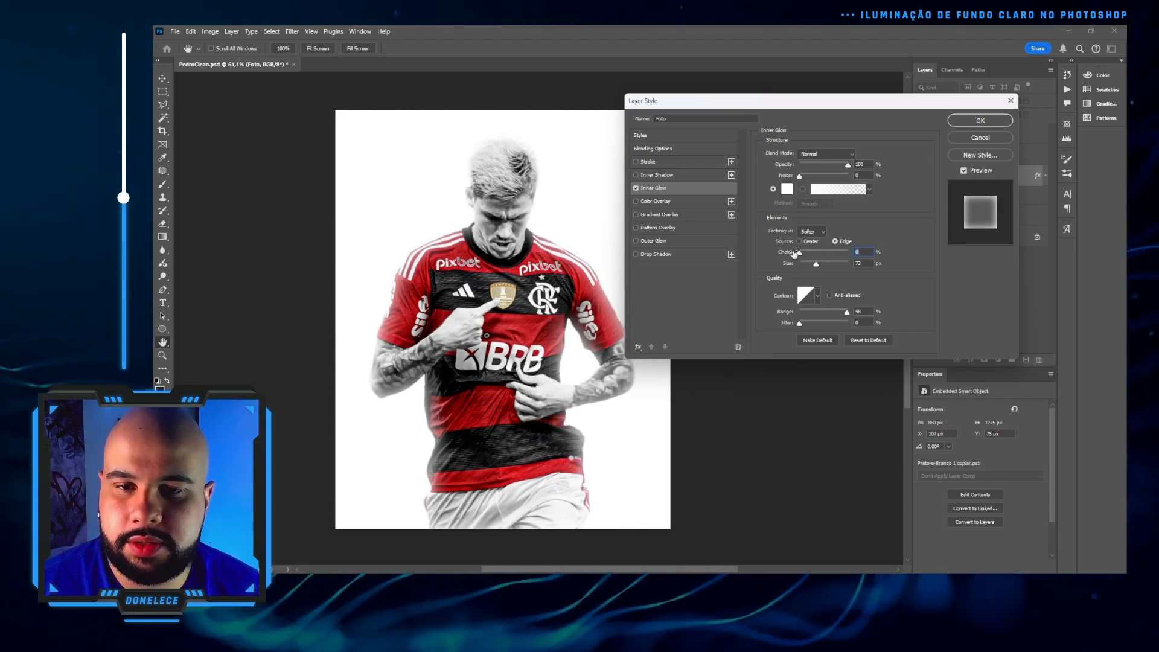
left_click_drag(848, 312, 866, 296)
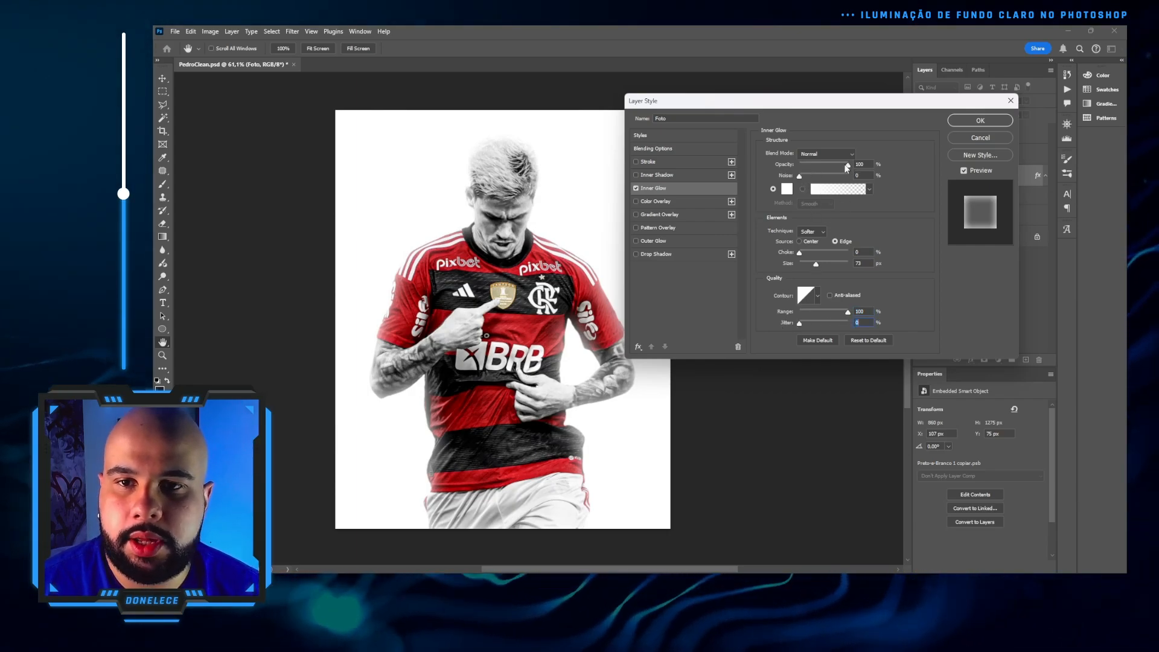
mouse_move(846, 166)
left_mouse_down()
mouse_move(778, 170)
mouse_move(839, 169)
mouse_move(779, 181)
mouse_move(867, 170)
mouse_move(829, 170)
mouse_move(856, 172)
left_mouse_up()
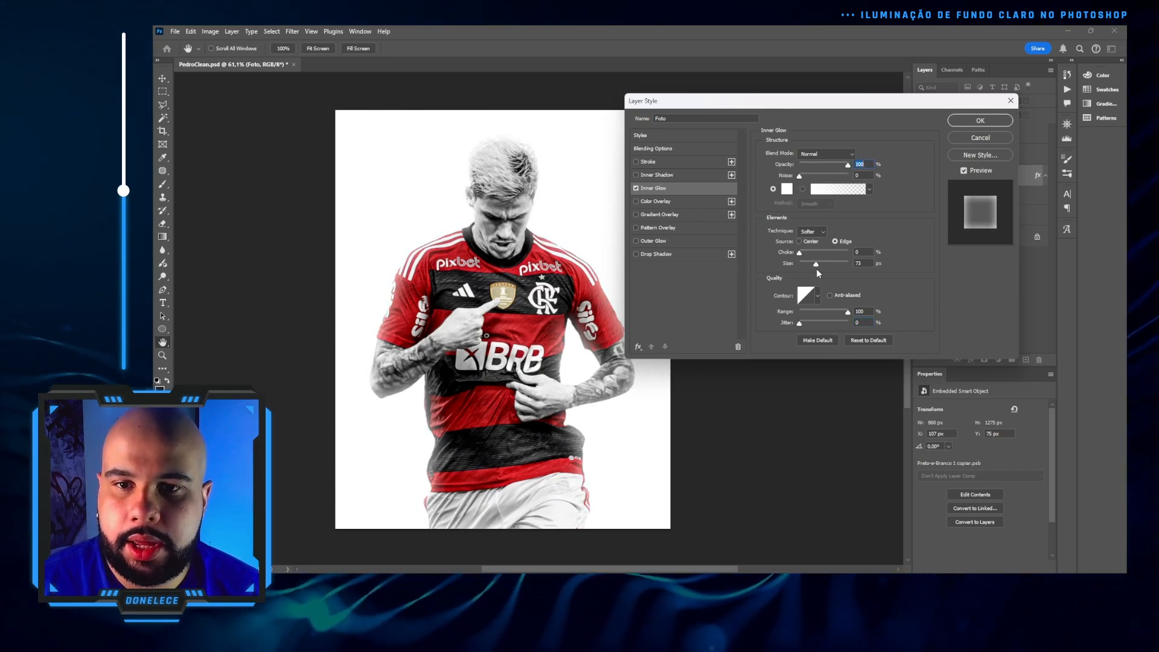
mouse_move(817, 267)
left_mouse_down()
mouse_move(828, 260)
mouse_move(790, 269)
mouse_move(829, 252)
mouse_move(809, 249)
left_mouse_up()
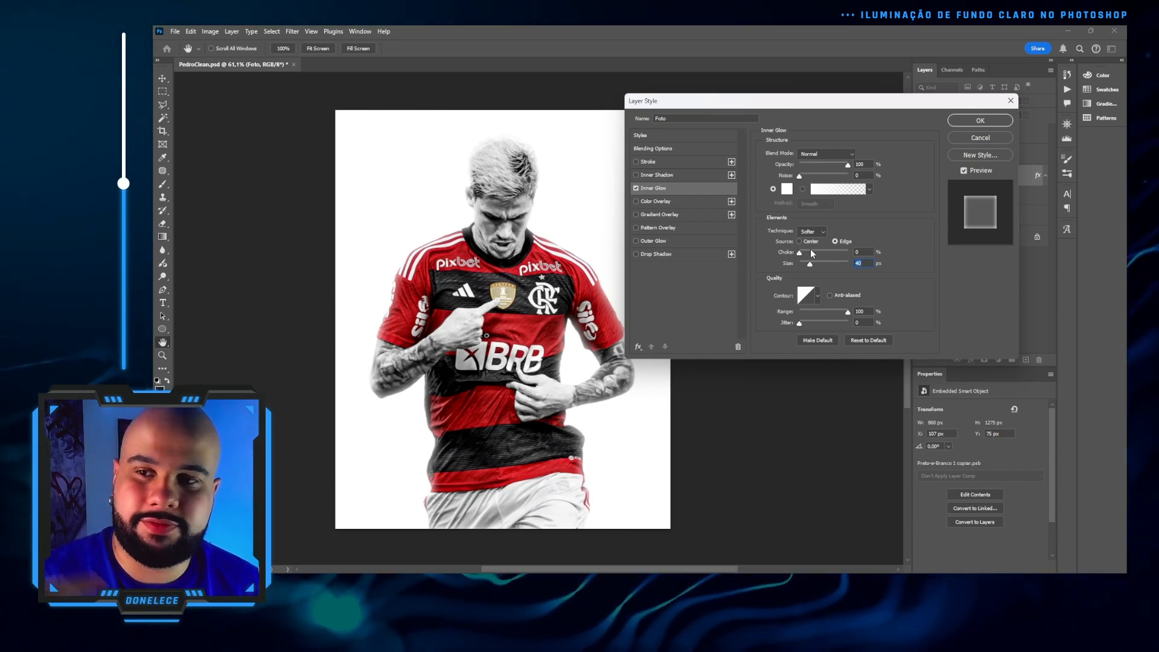
left_click_drag(809, 262, 812, 262)
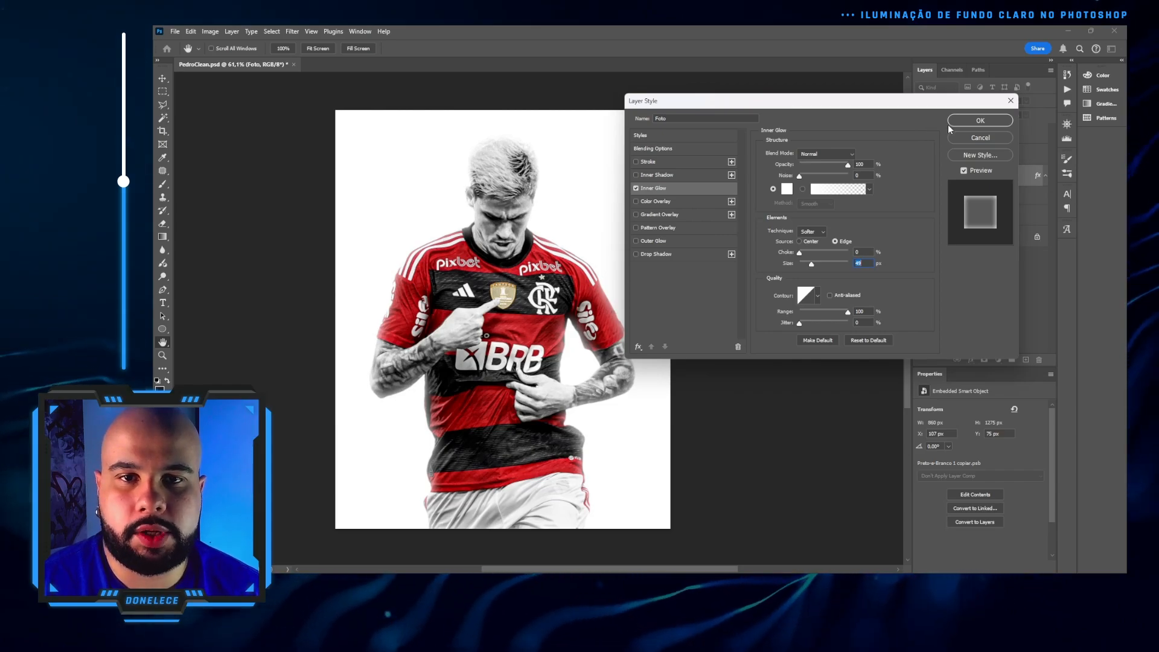
key("b")
left_click(980, 120)
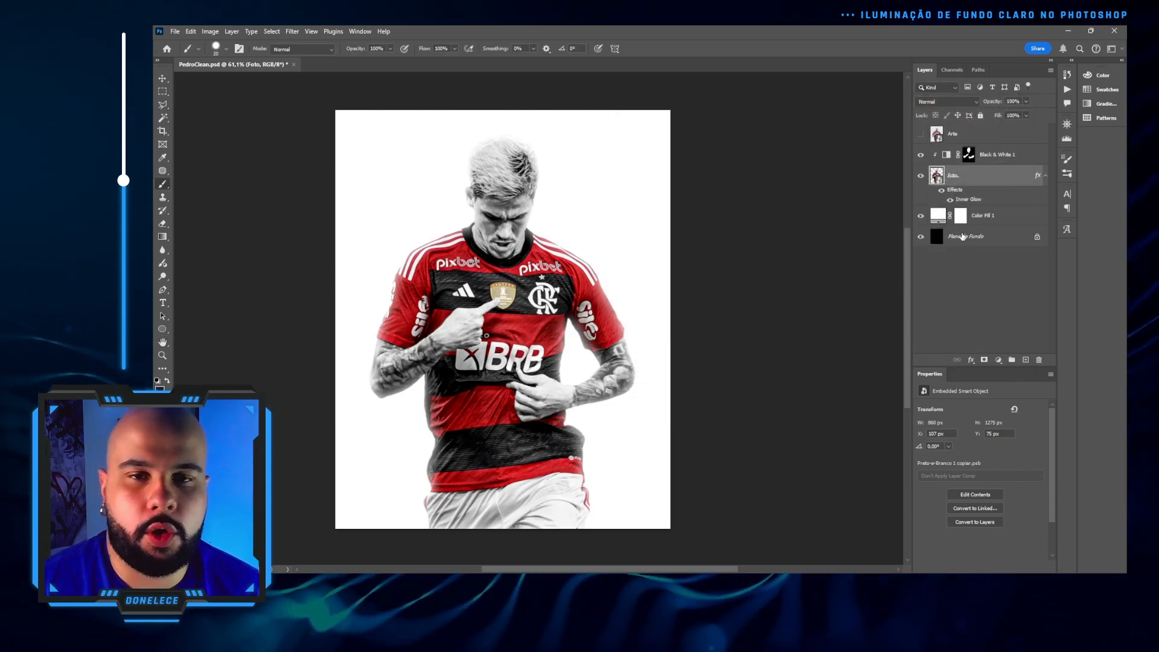
Step: Duplicate the Color Fill 1 layer above Black & White 1 and invert the copy's mask to black
left_click_drag(990, 223, 970, 154)
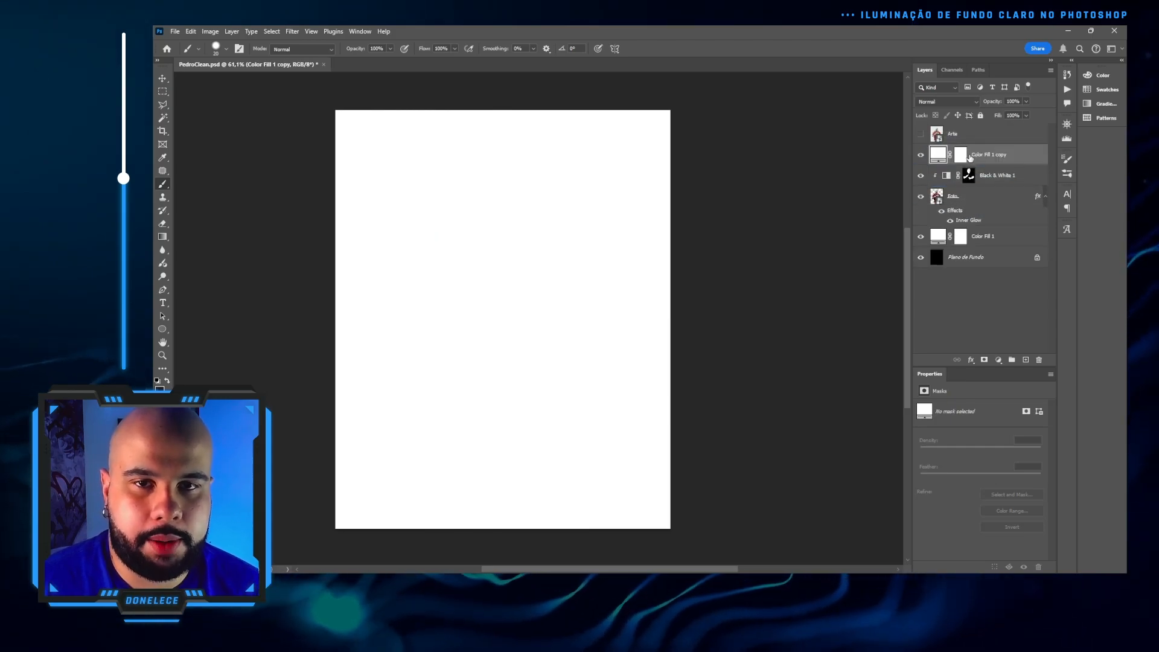
left_click(961, 155)
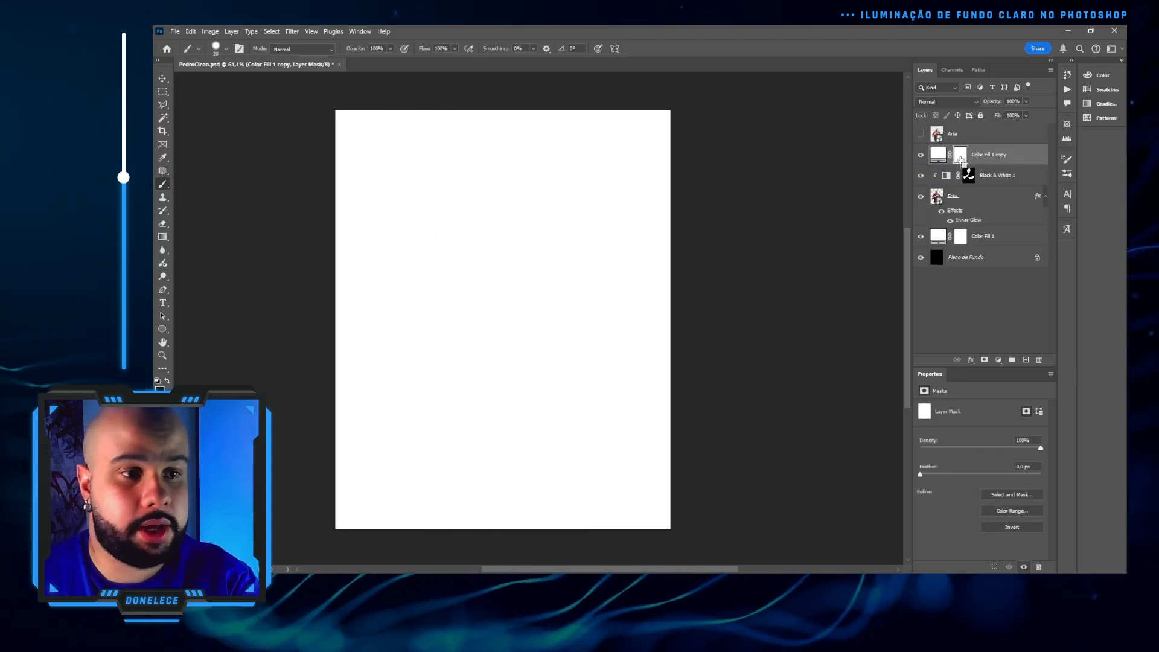
key("ctrl+i")
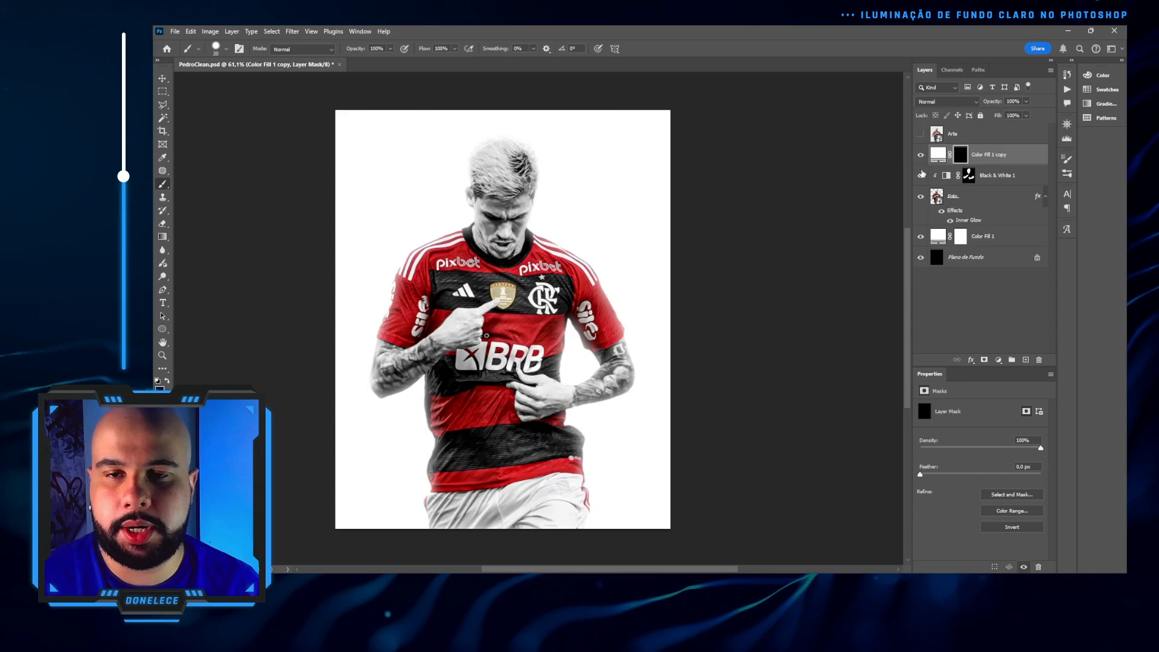
Step: Set the brush hardness to 0% and enlarge the brush to 500 px
left_click(217, 49)
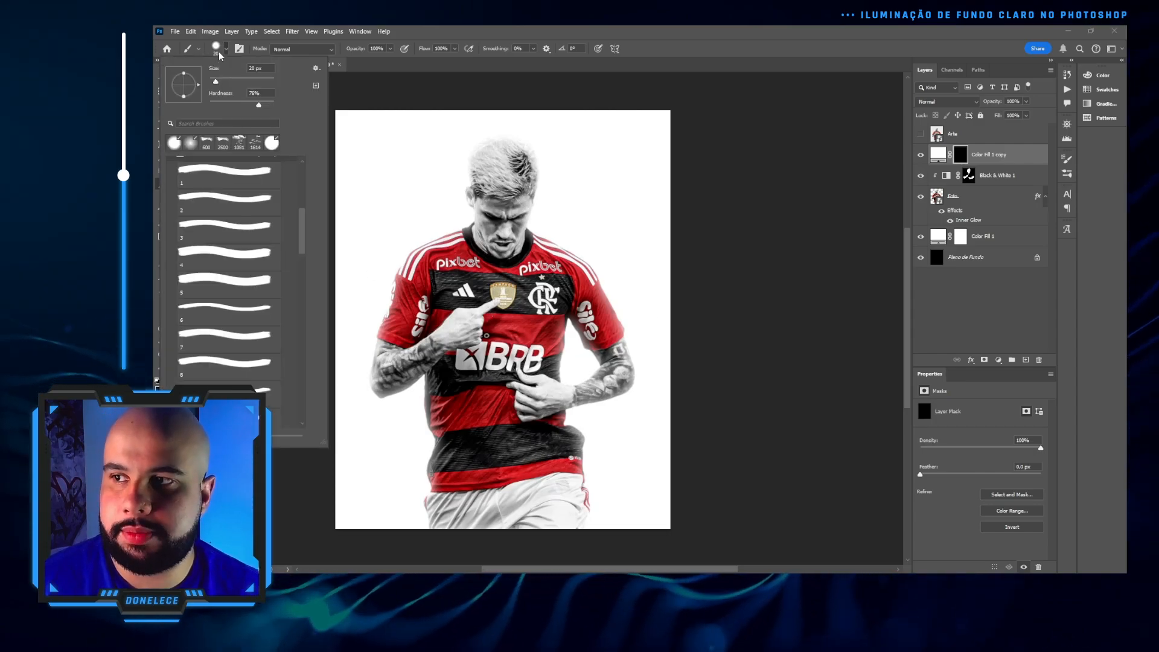
left_click_drag(230, 97, 198, 103)
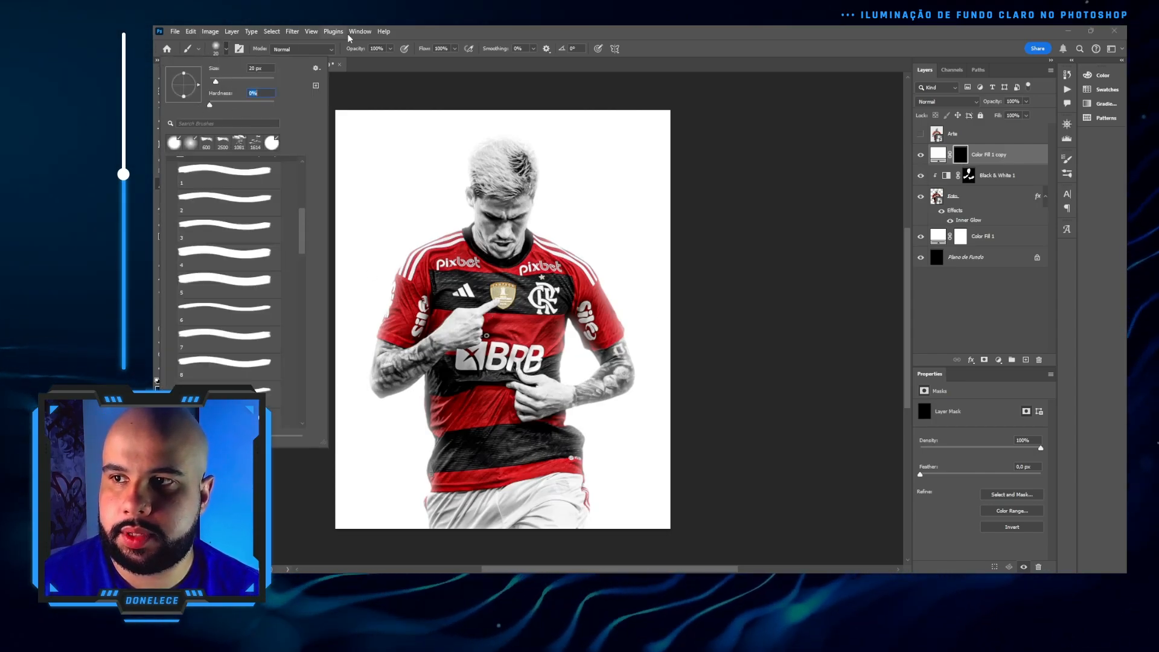
left_click(425, 39)
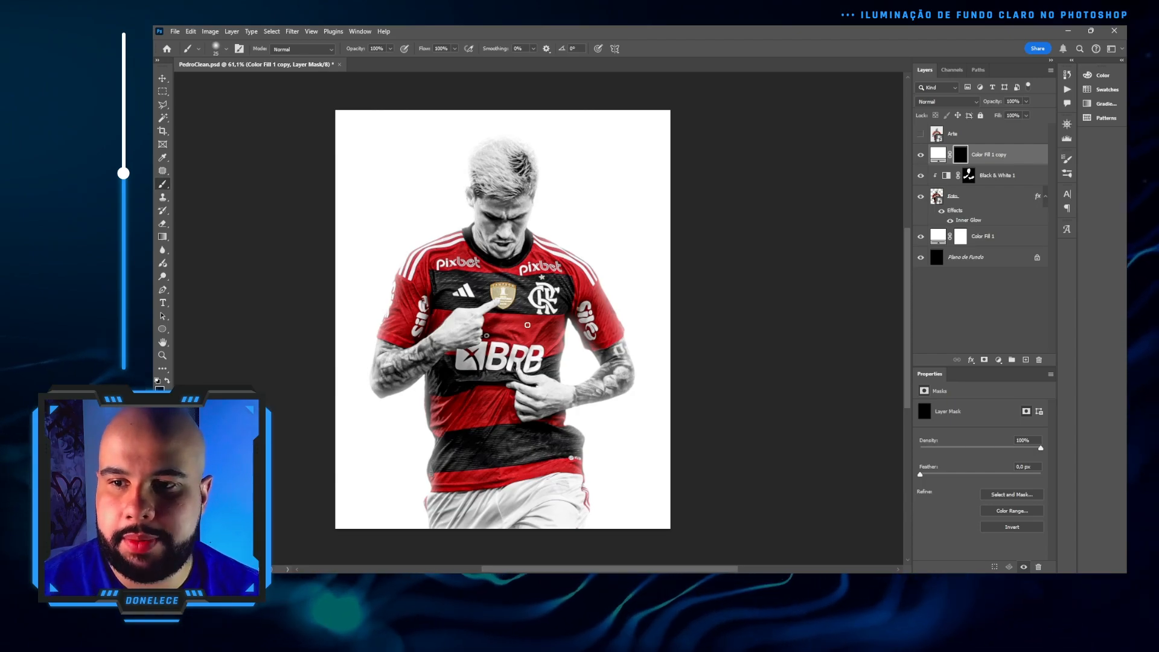
key("bracketright")
key("bracketright")
key("bracketright")
key("bracketright")
key("bracketright")
key("bracketright")
key("bracketright")
key("bracketright")
key("bracketright")
key("bracketright")
key("bracketright")
key("bracketright")
key("bracketright")
key("bracketright")
key("bracketright")
key("bracketright")
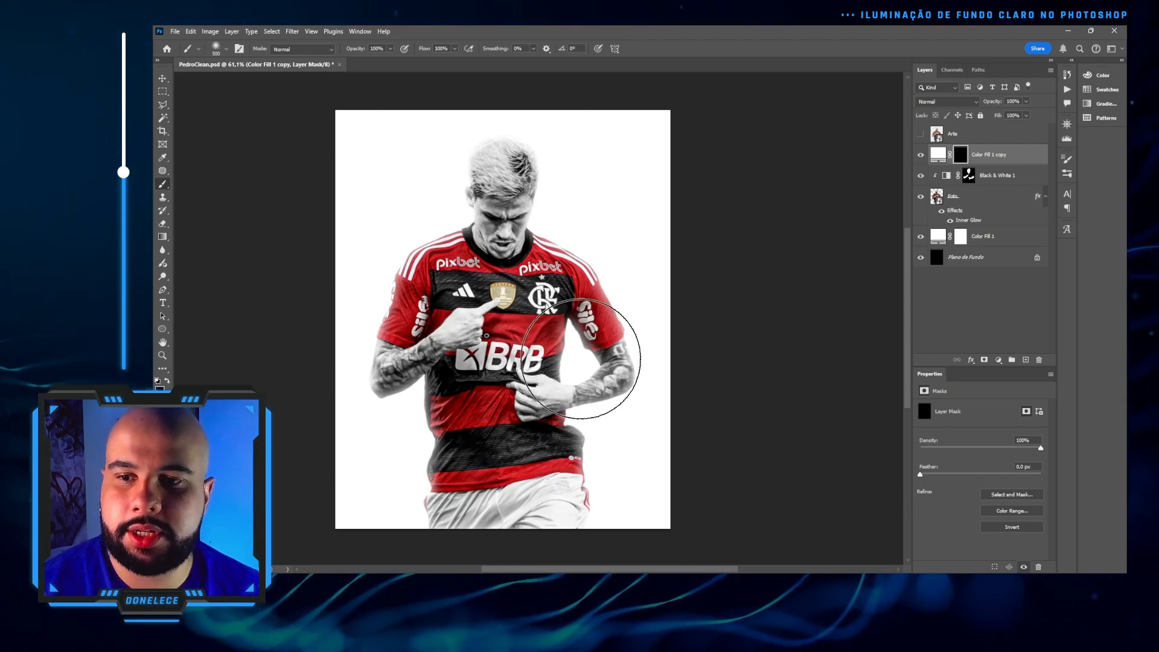
Step: Try a full-flow white dab on the mask between the jersey and the bent arm, and undo it
left_click(573, 350)
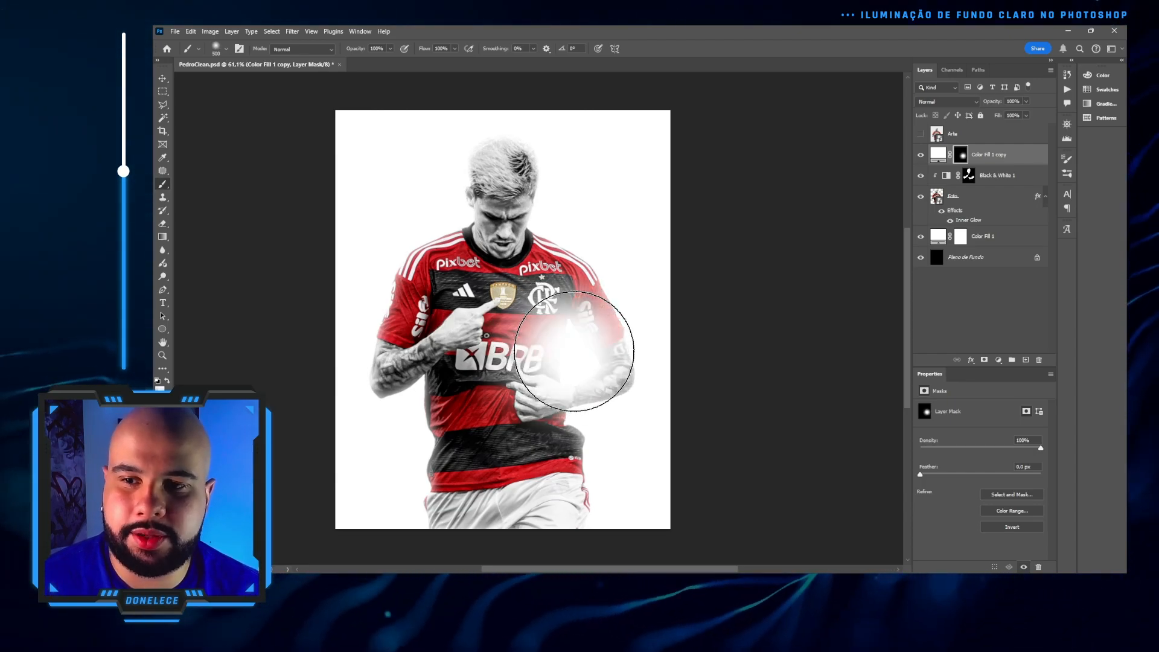
key("ctrl+z")
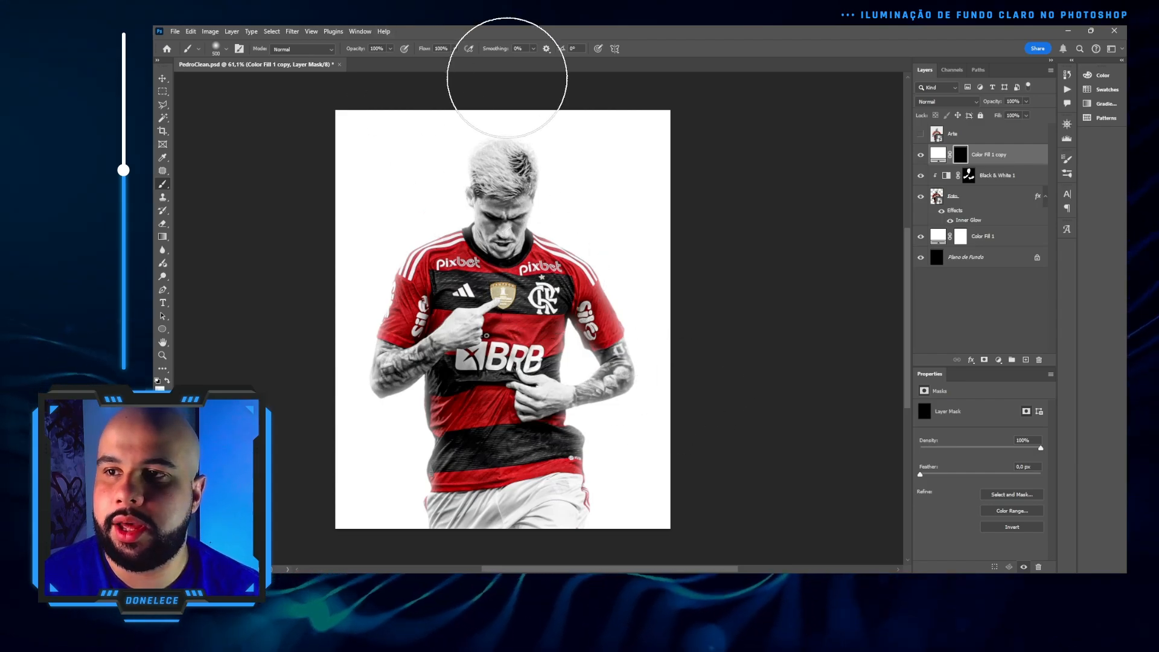
Step: Set the brush flow to 9% and clip the Color Fill 1 copy layer to the Foto layer
left_click(455, 48)
left_click_drag(455, 62, 422, 64)
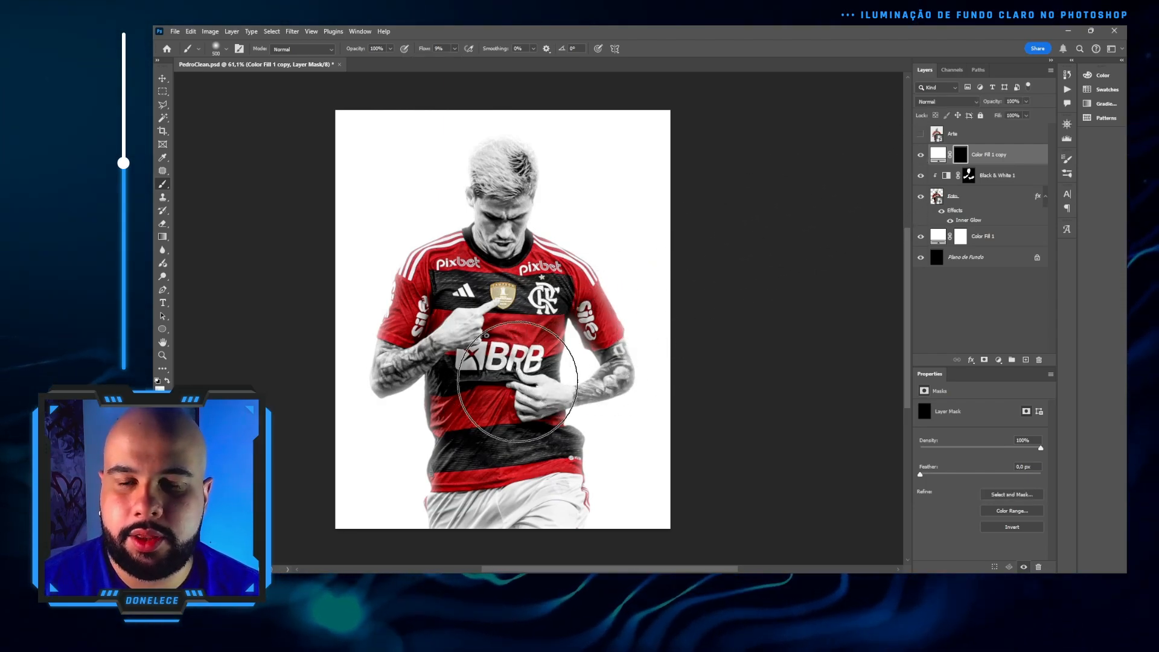
left_click(993, 165, "alt")
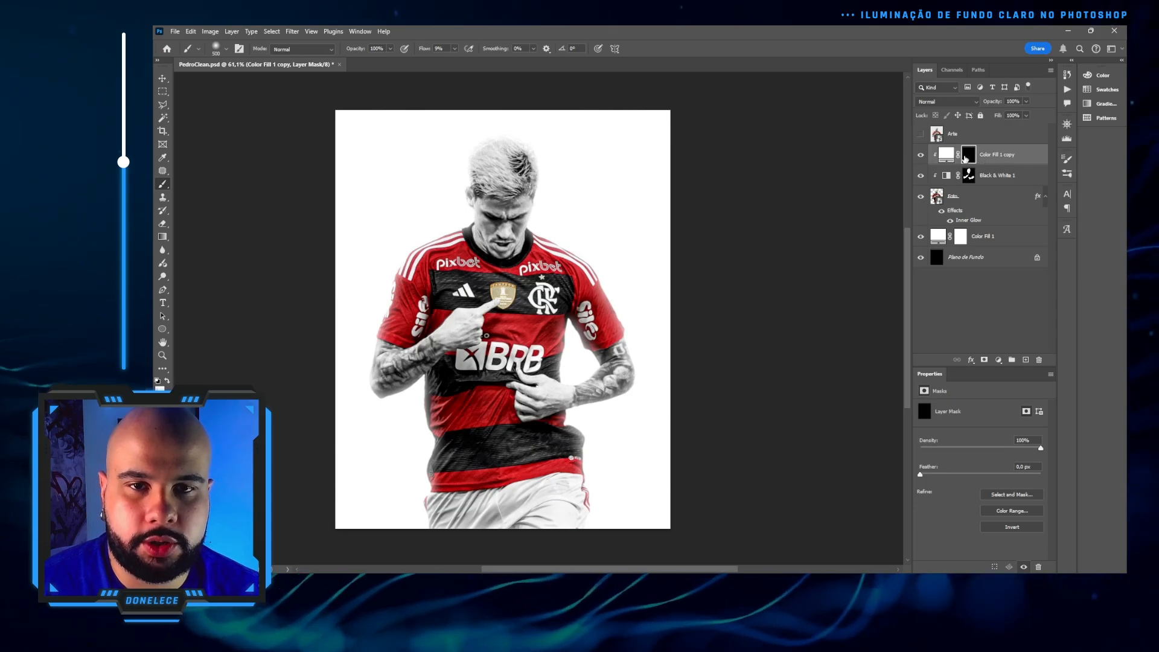
Step: Paint the mask white over the gap beside the shirt-holding arm, enlarging the brush to 700 px for further dabs
left_click_drag(578, 362, 574, 356)
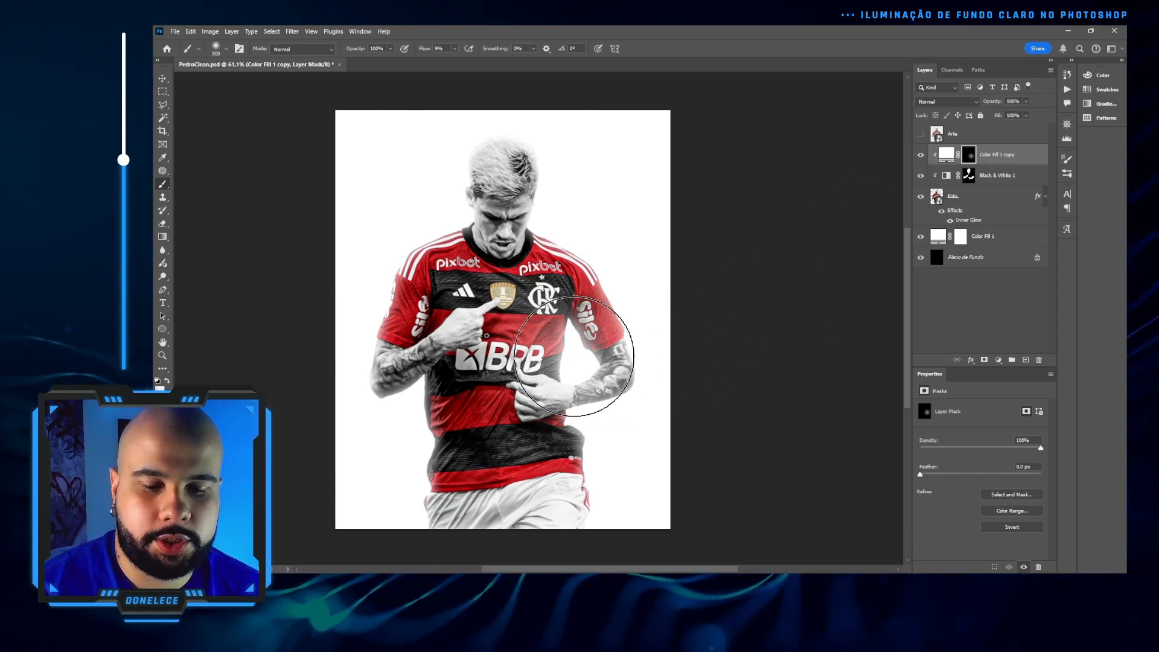
key("bracketright")
key("bracketright")
left_click(572, 359)
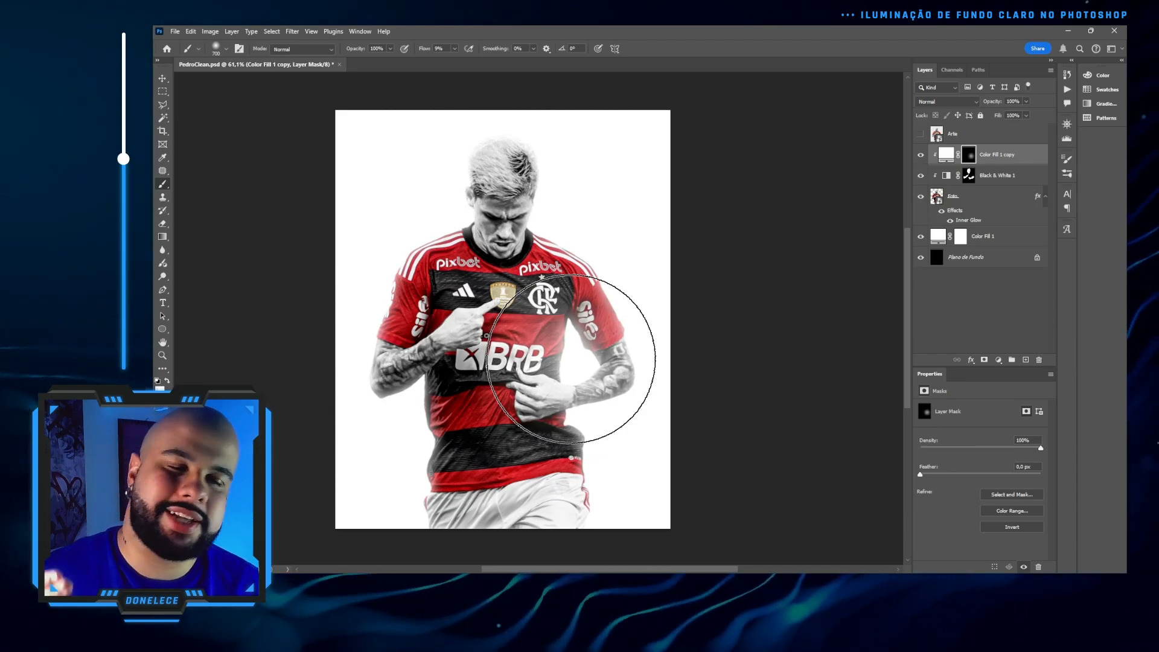
left_click(571, 358)
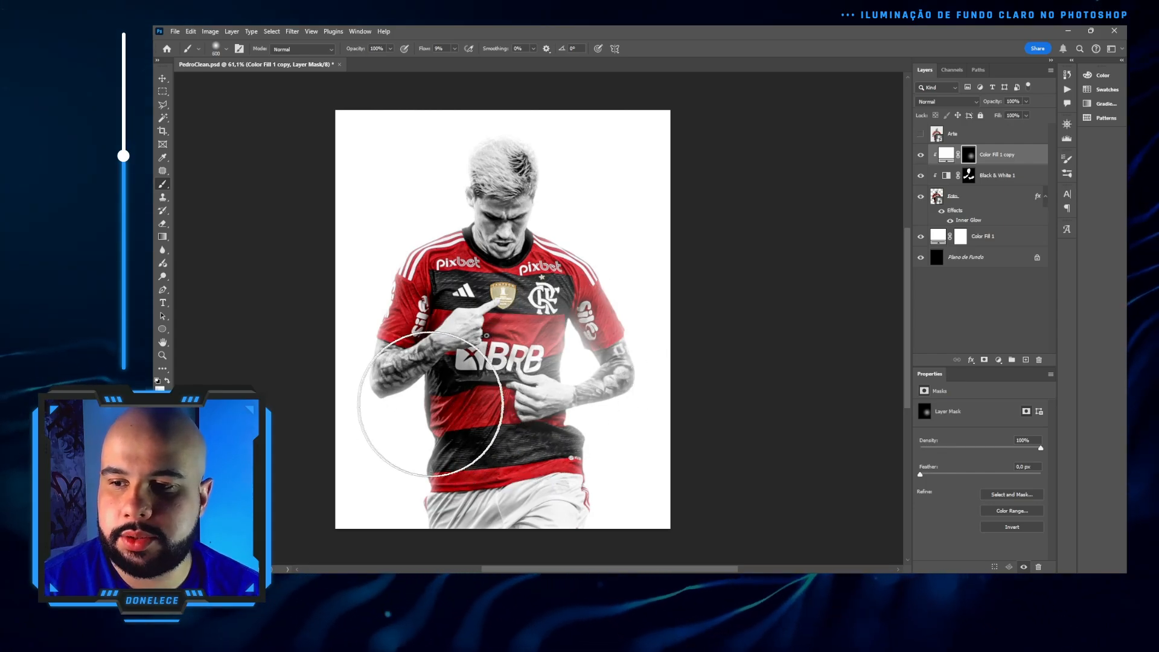
Step: Reduce the brush to 400 px and paint the mask white along the jersey edge below the pointing arm
key("bracketleft")
key("bracketleft")
key("bracketleft")
mouse_move(418, 391)
left_mouse_down()
mouse_move(388, 386)
mouse_move(384, 437)
mouse_move(392, 386)
mouse_move(414, 411)
left_mouse_up()
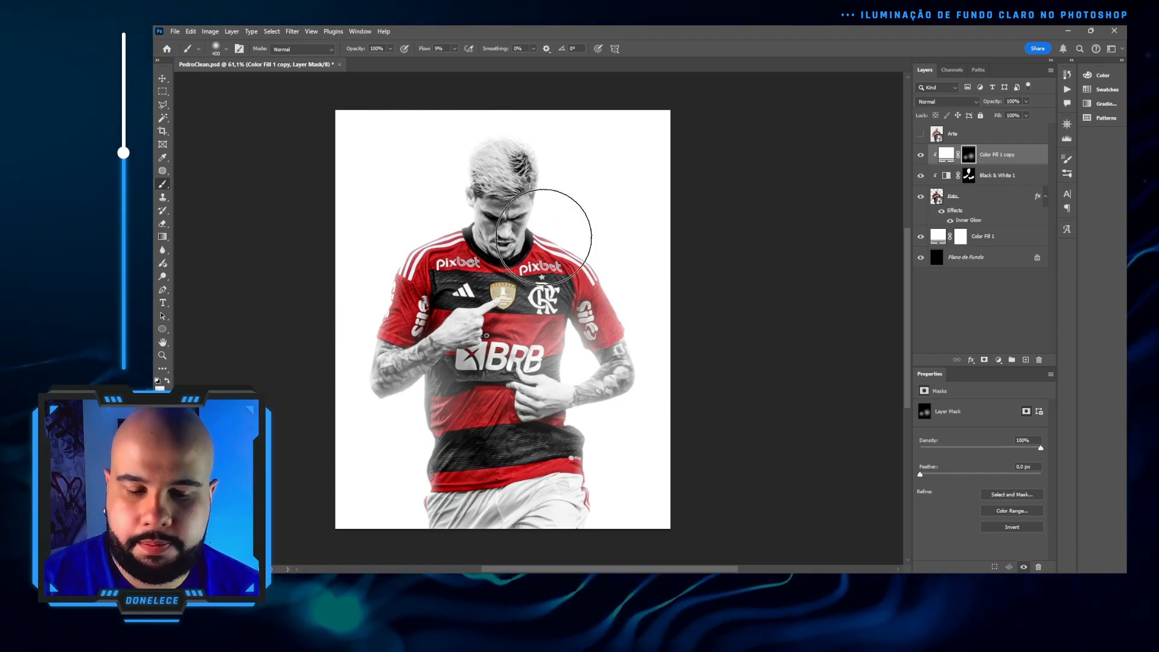
Step: Paint the mask white with a 400 px brush beside the neck, over the pointing arm's shoulder, and compare with the layer hidden
key("bracketleft")
key("bracketleft")
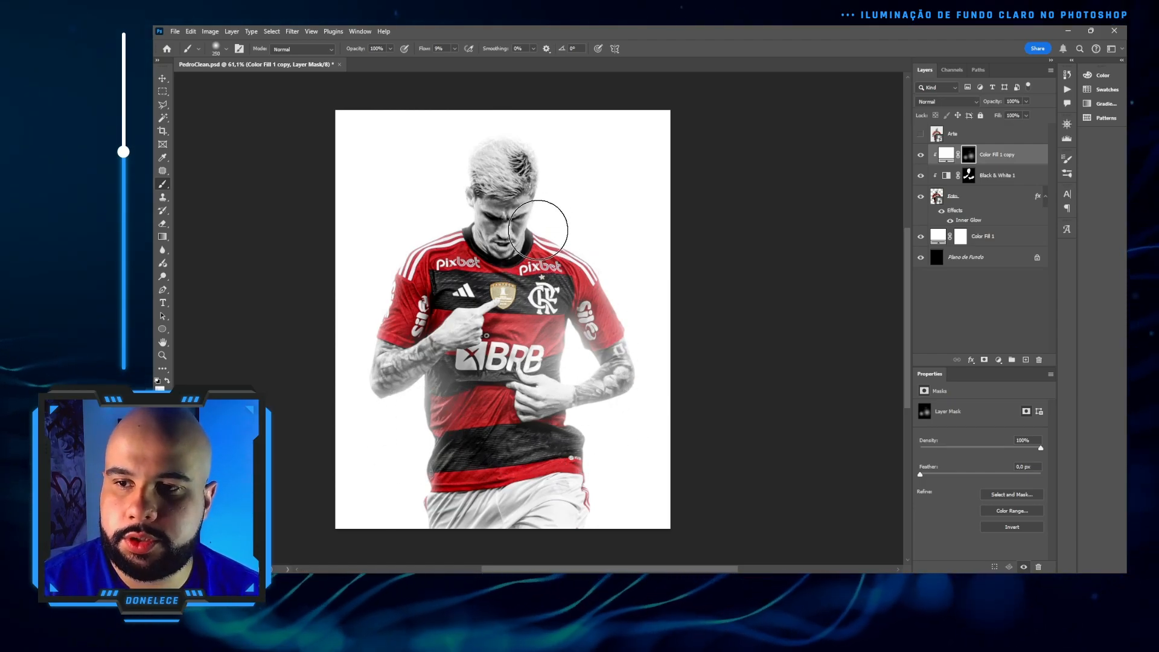
key("bracketright")
key("bracketright")
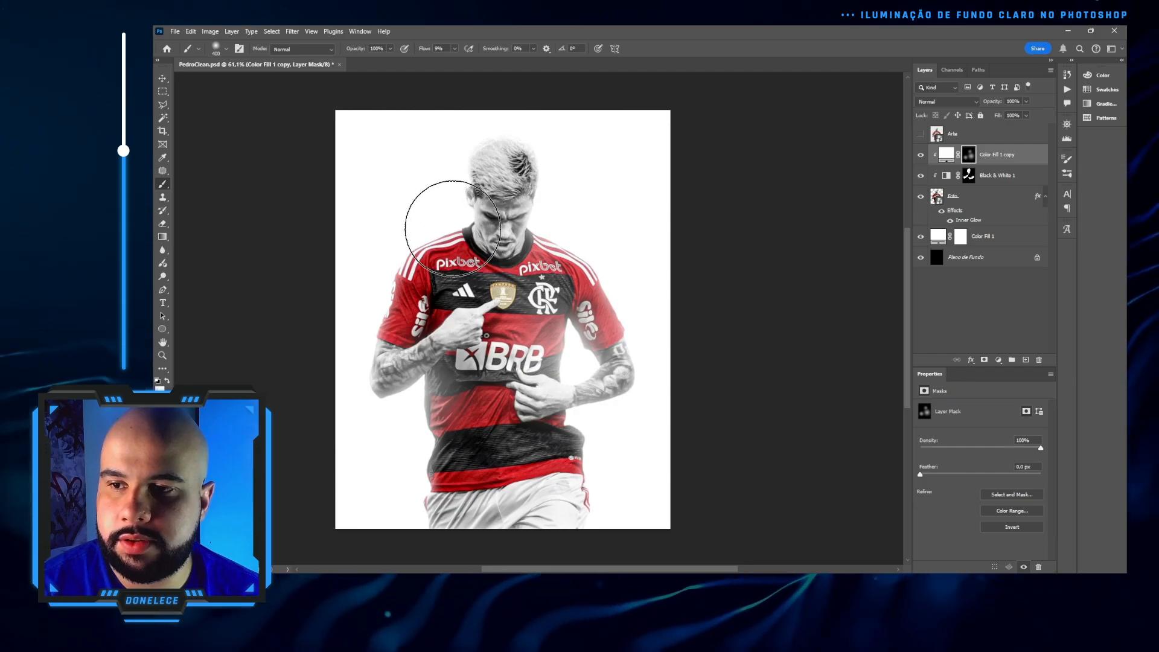
left_click(452, 228)
left_click(452, 228)
left_click(451, 227)
left_click(460, 230)
left_click(460, 230)
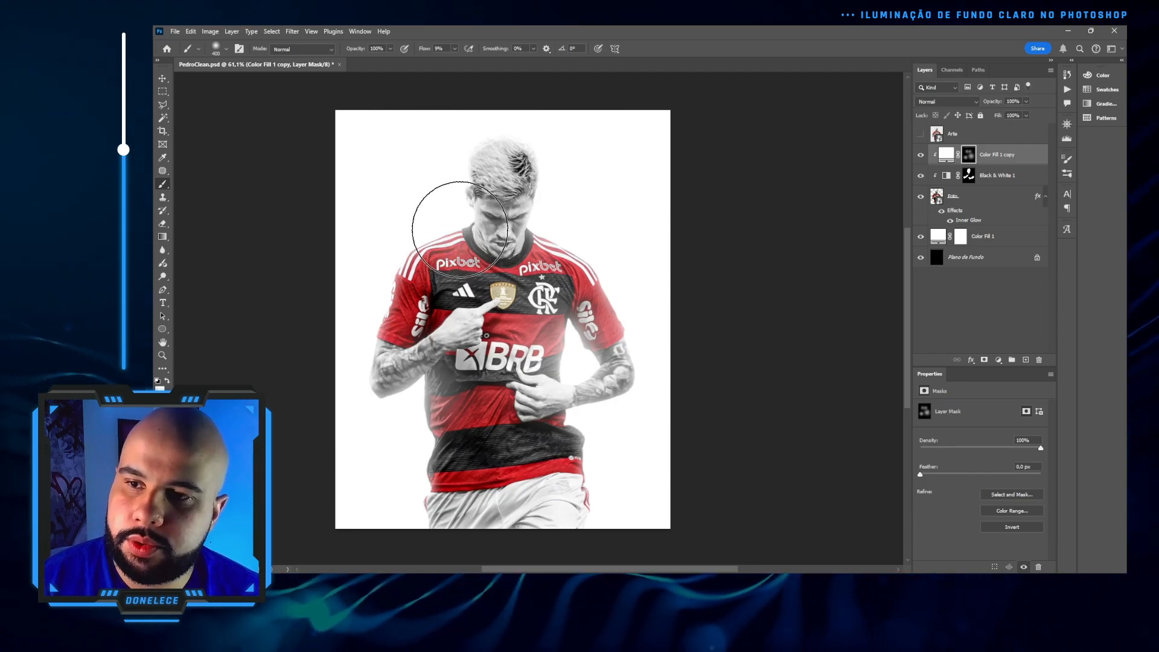
left_click(922, 152)
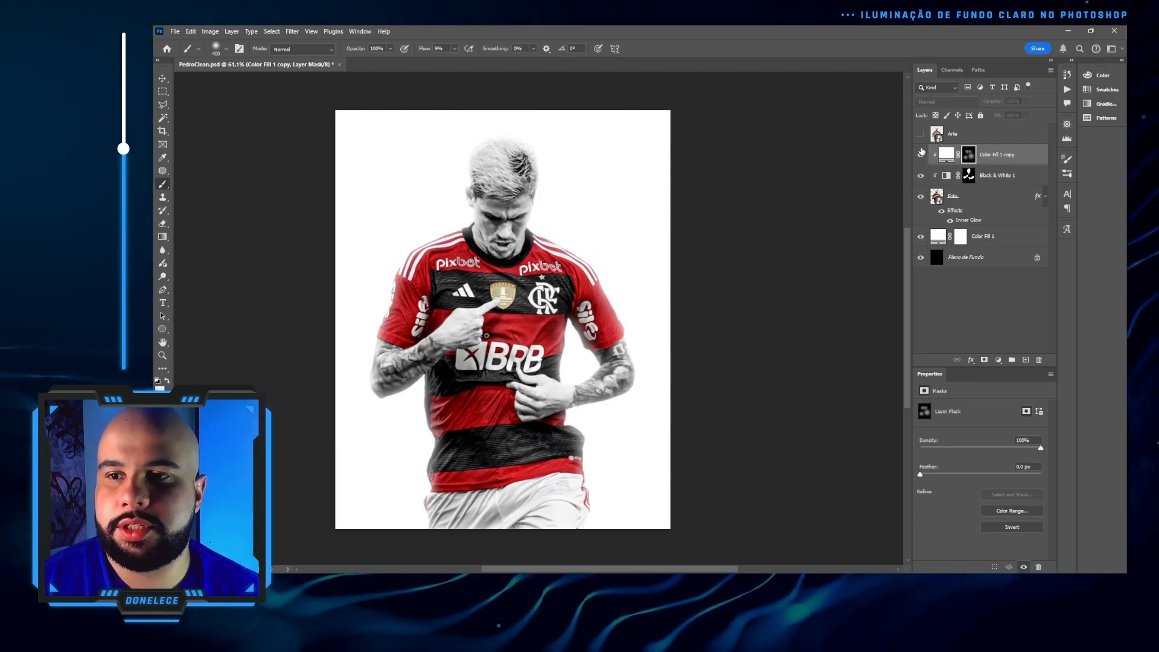
left_click(922, 152)
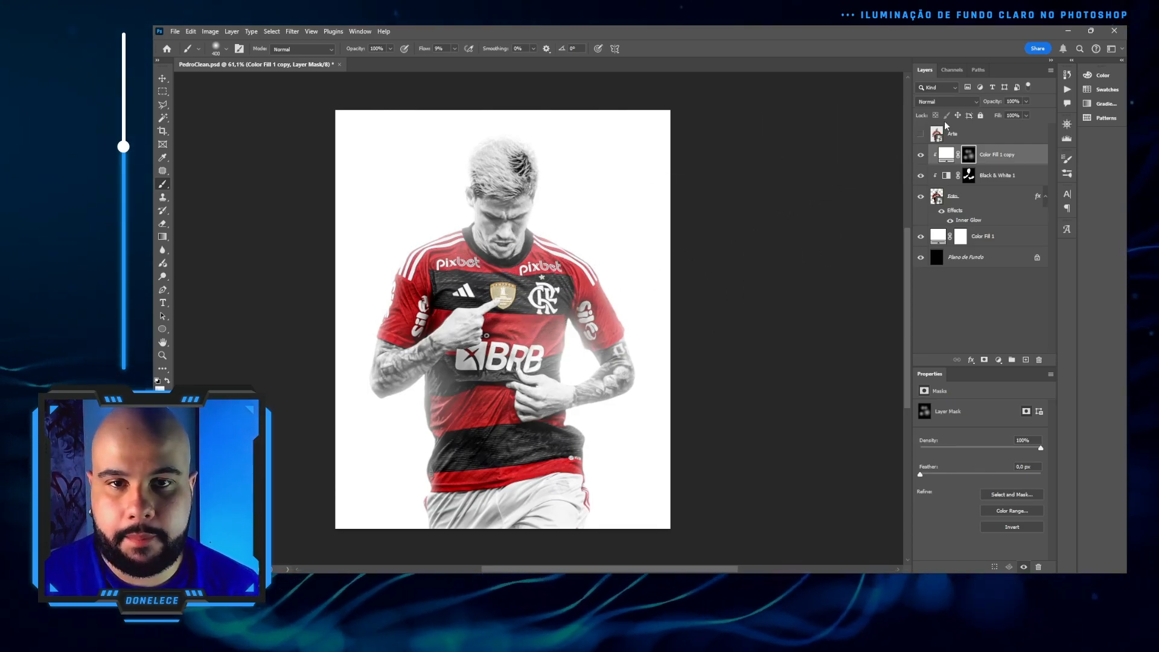
Step: Duplicate the Color Fill 1 copy layer and delete the duplicate's layer mask
key("ctrl+j")
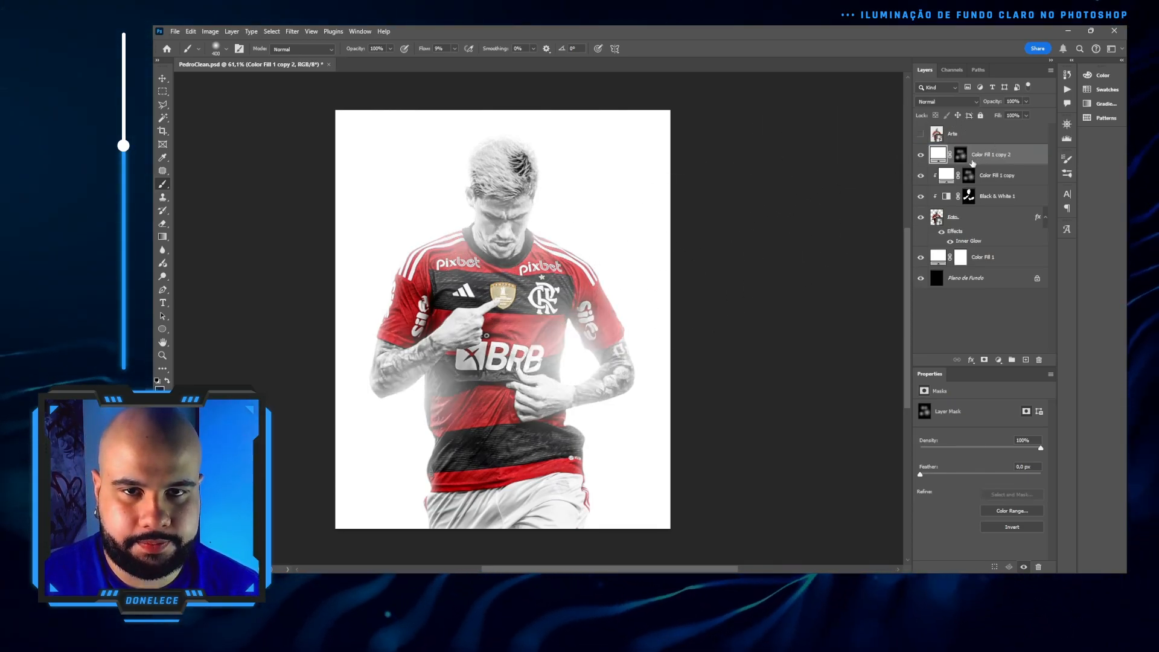
right_click(964, 154)
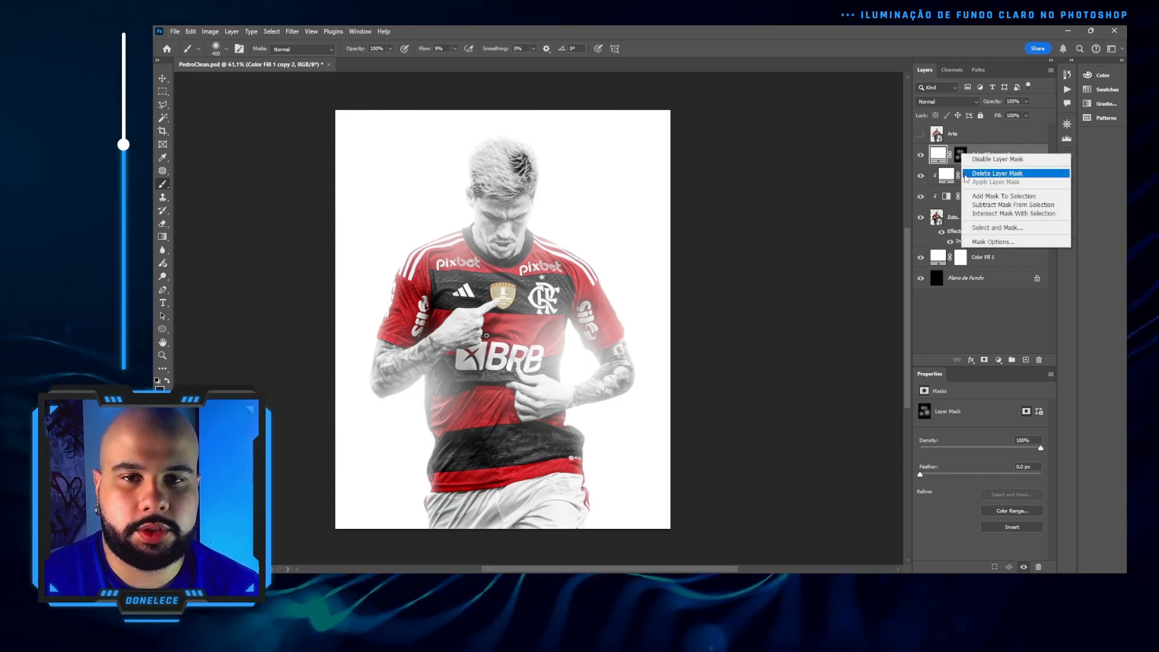
left_click(987, 172)
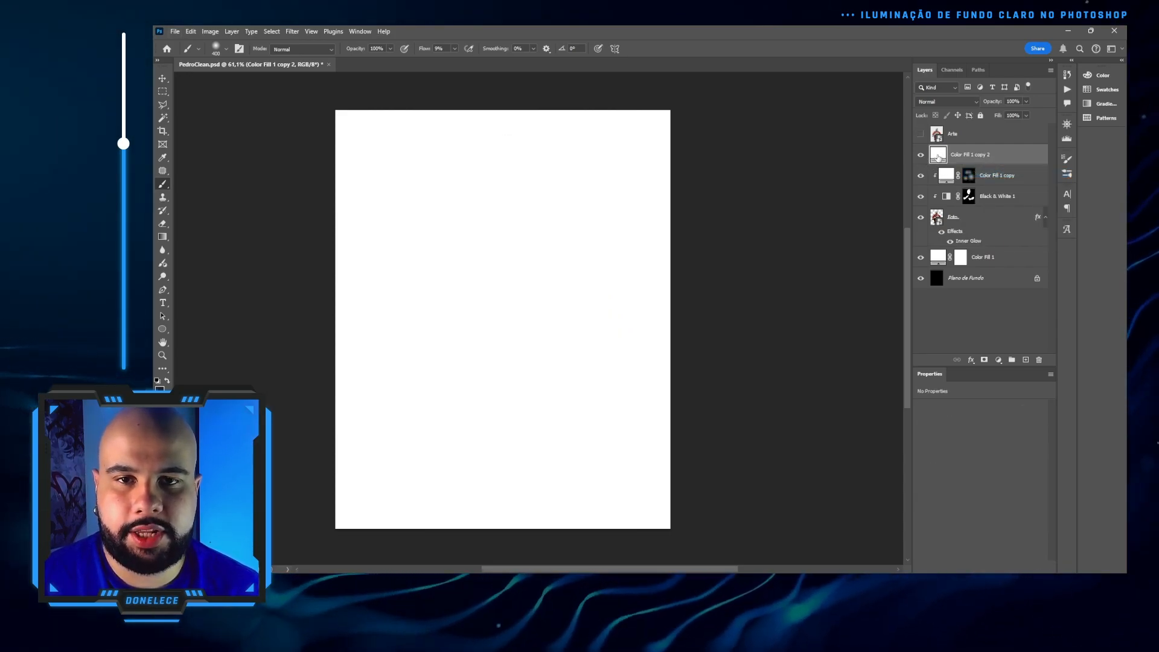
Step: Change the duplicated fill's colour to orange #d0782a
double_click(938, 153)
left_click_drag(352, 260, 410, 212)
left_click_drag(372, 314, 377, 340)
left_click_drag(351, 232, 333, 241)
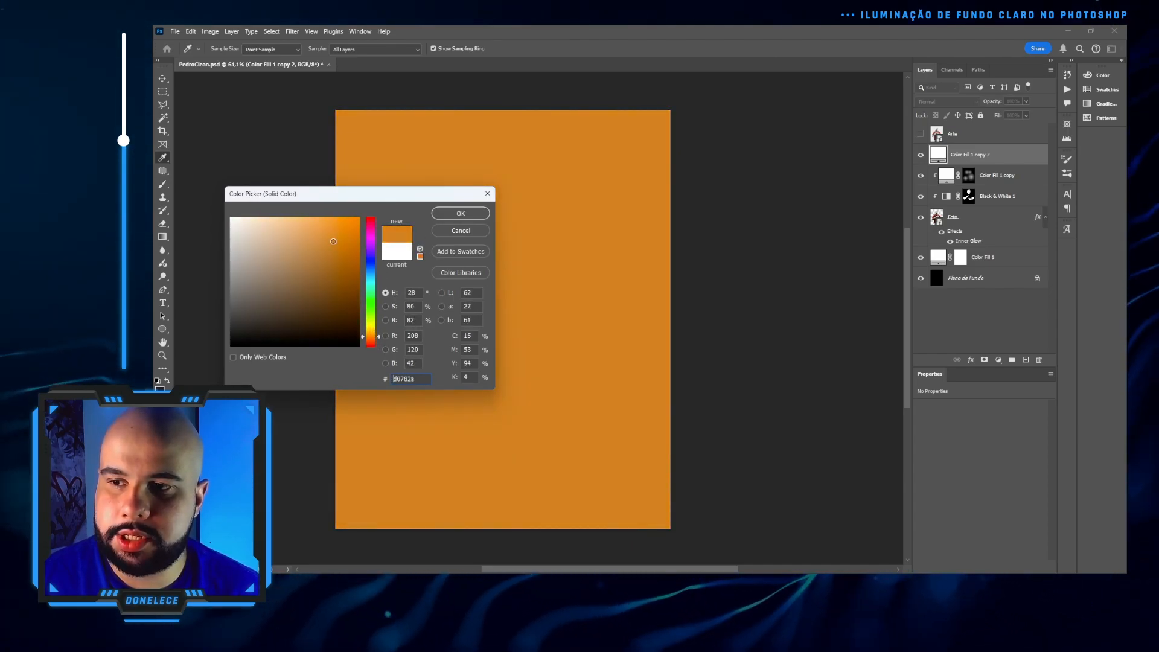
left_click(471, 216)
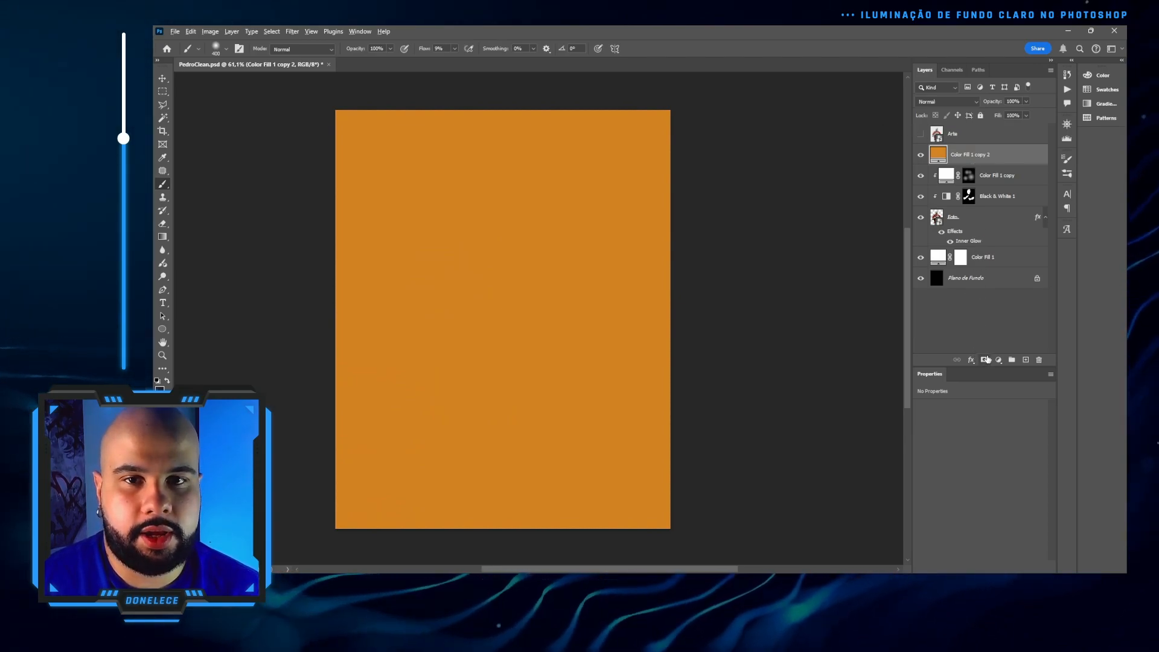
Step: Set the orange fill layer's blend mode to Linear Dodge (Add)
key("alt")
left_click(958, 101)
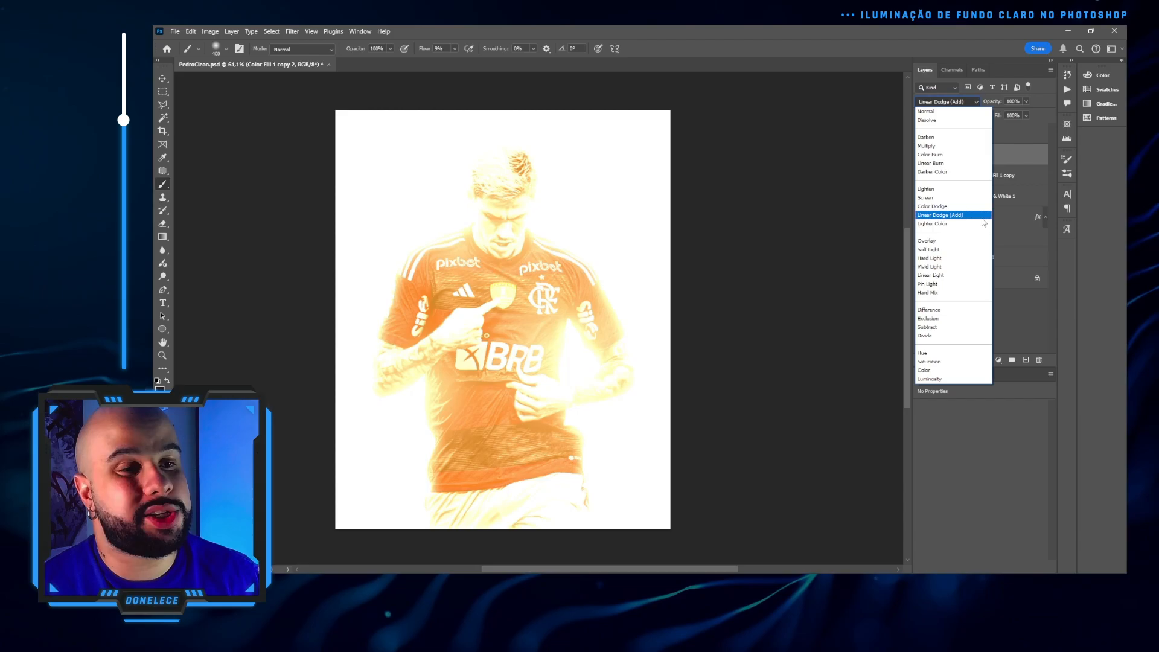
left_click(982, 218)
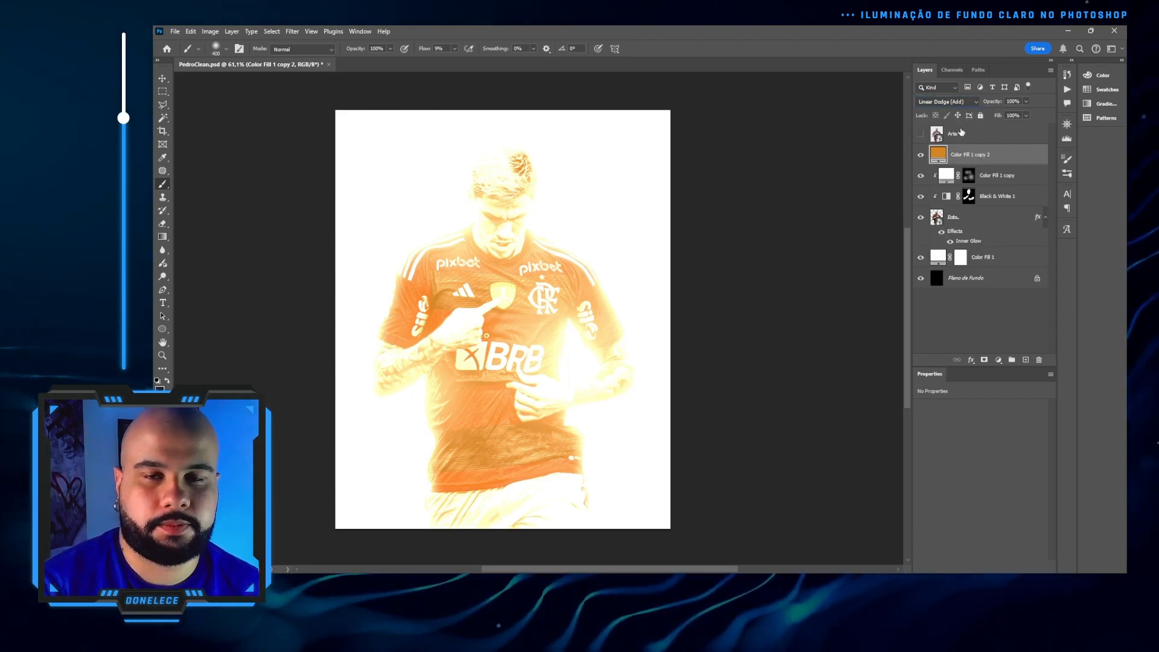
Step: Try pure white and pure black as the Linear Dodge fill's colour, cancelling the colour change each time
double_click(938, 155)
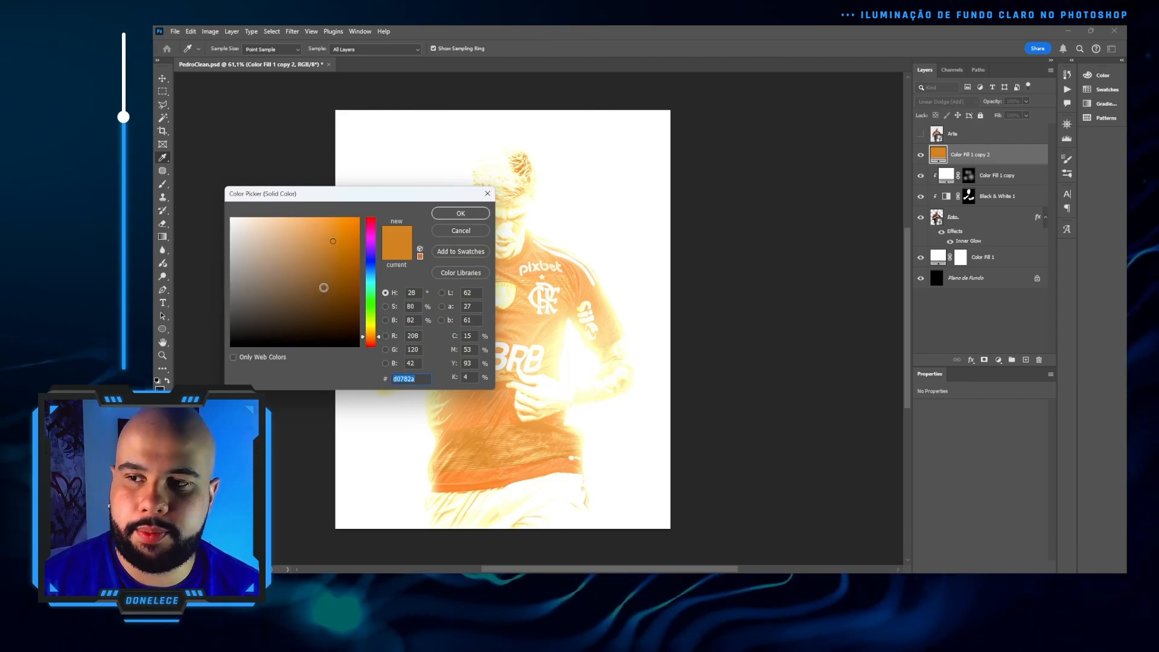
left_click_drag(324, 287, 223, 142)
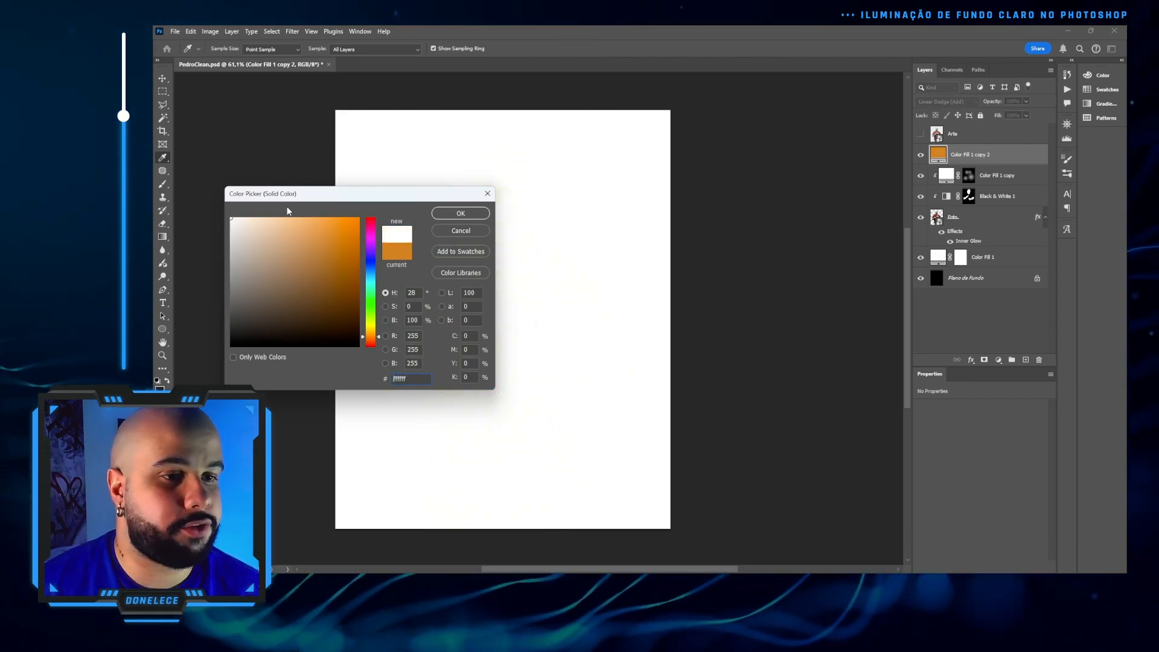
left_click(459, 232)
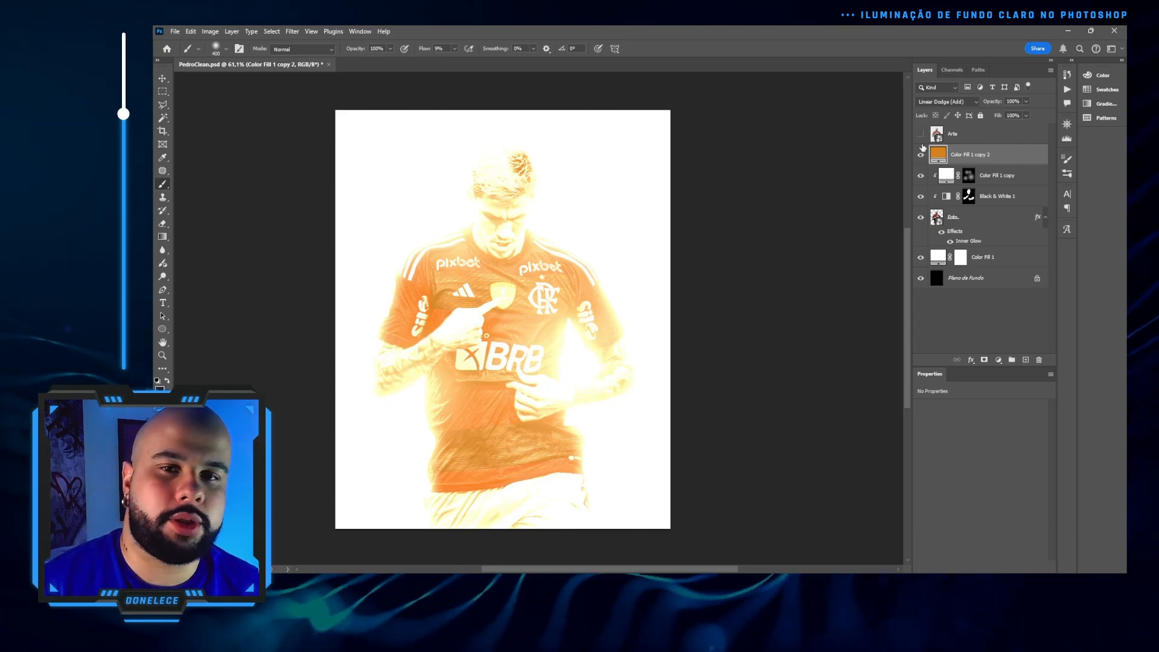
double_click(937, 154)
left_click(232, 346)
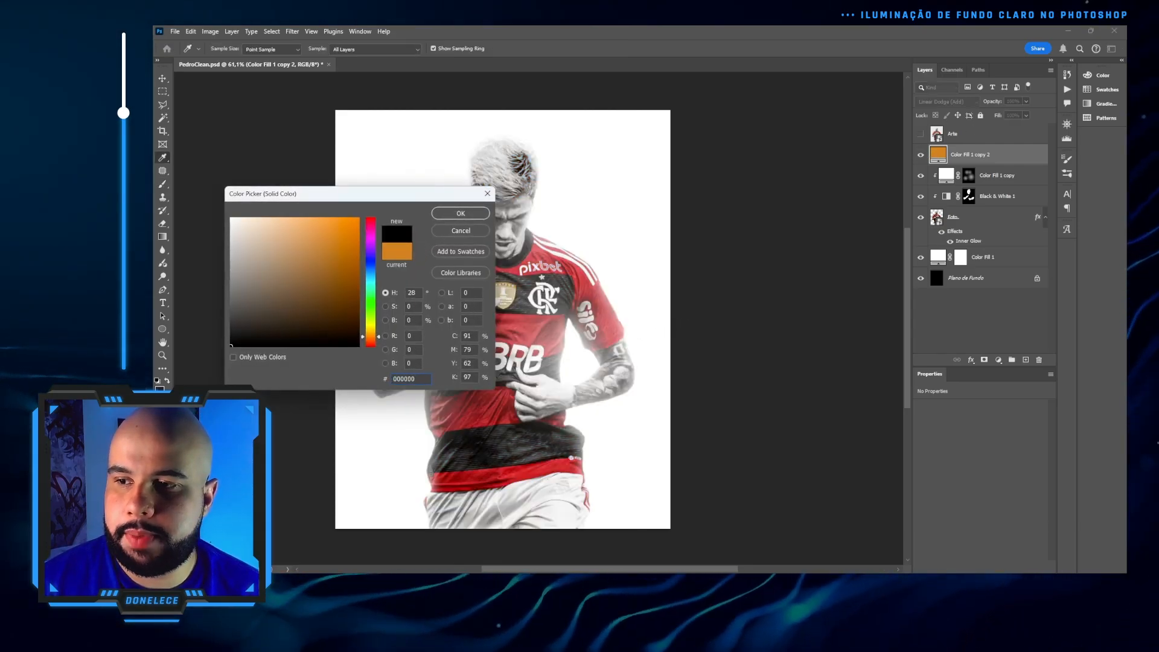
mouse_move(234, 344)
left_mouse_down()
mouse_move(183, 269)
mouse_move(195, 202)
mouse_move(160, 375)
left_mouse_up()
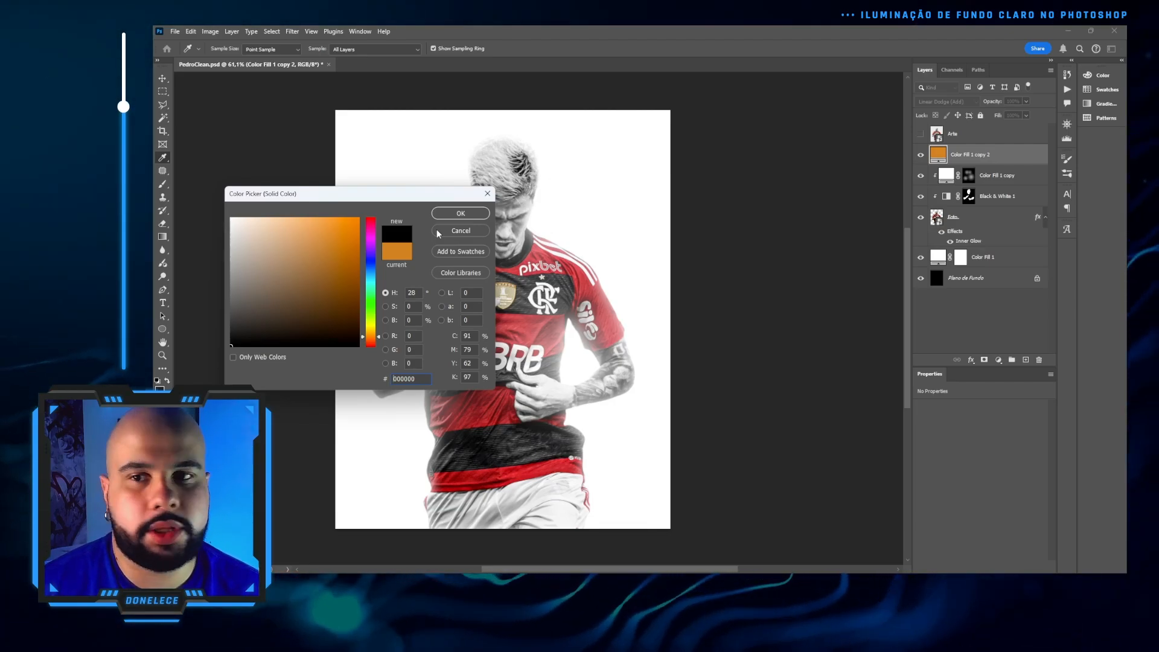
mouse_move(232, 288)
left_mouse_down()
mouse_move(208, 281)
mouse_move(195, 344)
mouse_move(220, 360)
left_mouse_up()
left_click(448, 232)
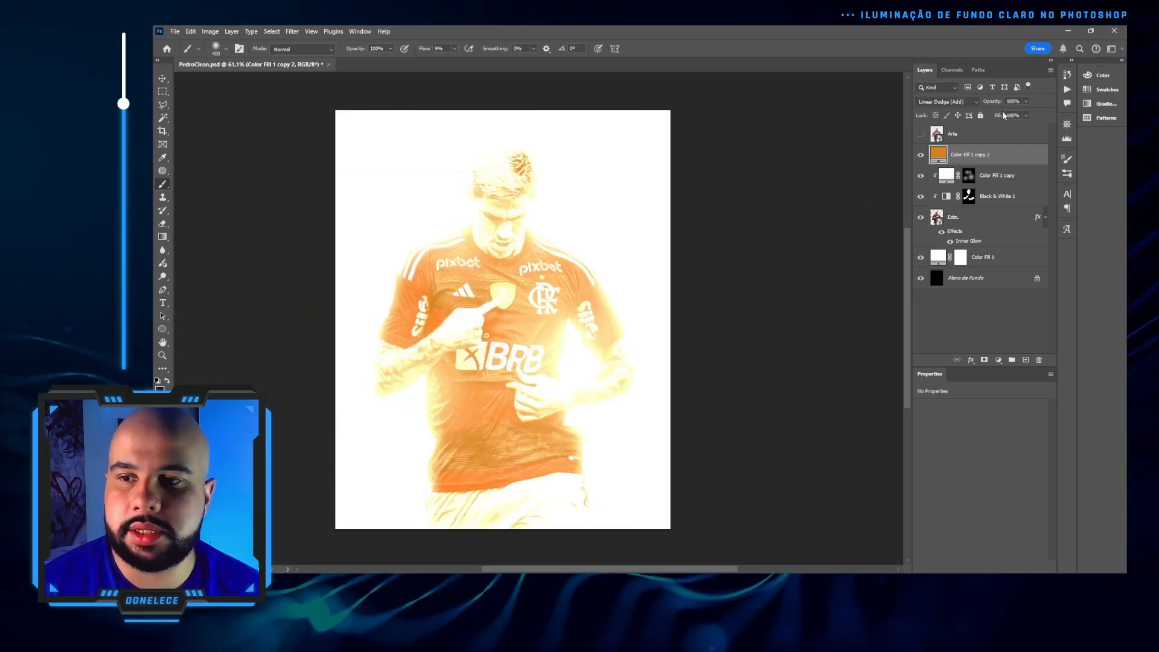
Step: Add a black mask to the orange fill and dab white over the jersey's champion badge with a 150 px brush
left_click(984, 359, "alt")
scroll(526, 250, "up", 5)
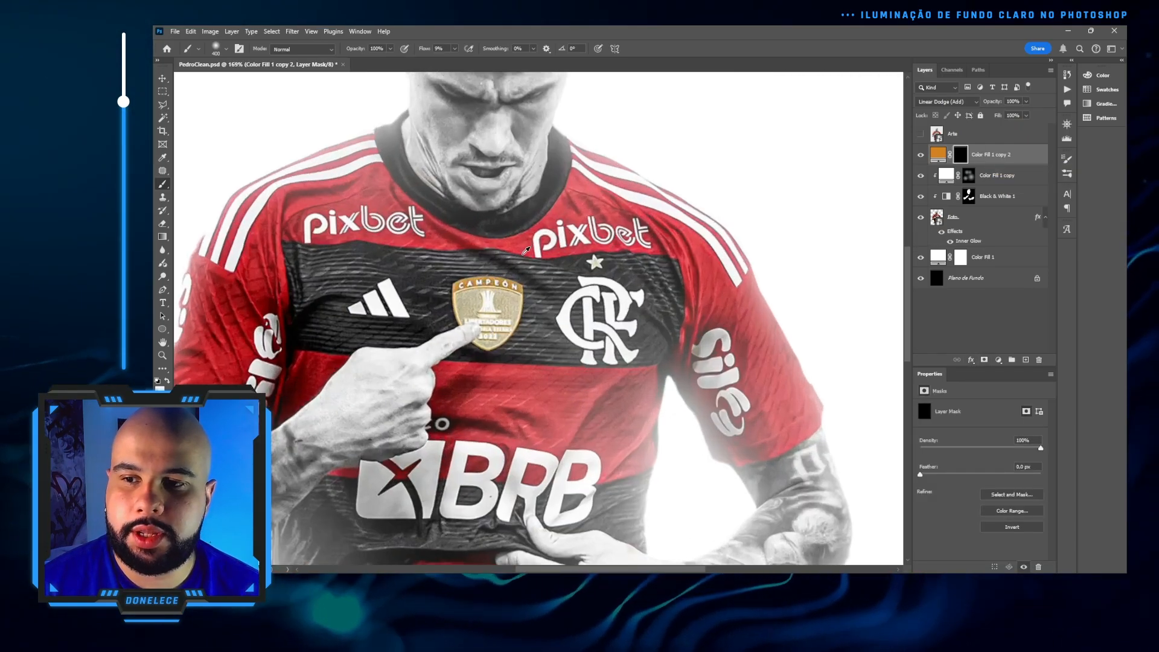
scroll(514, 265, "up", 3)
key("bracketleft")
key("bracketleft")
key("bracketleft")
key("bracketleft")
key("bracketleft")
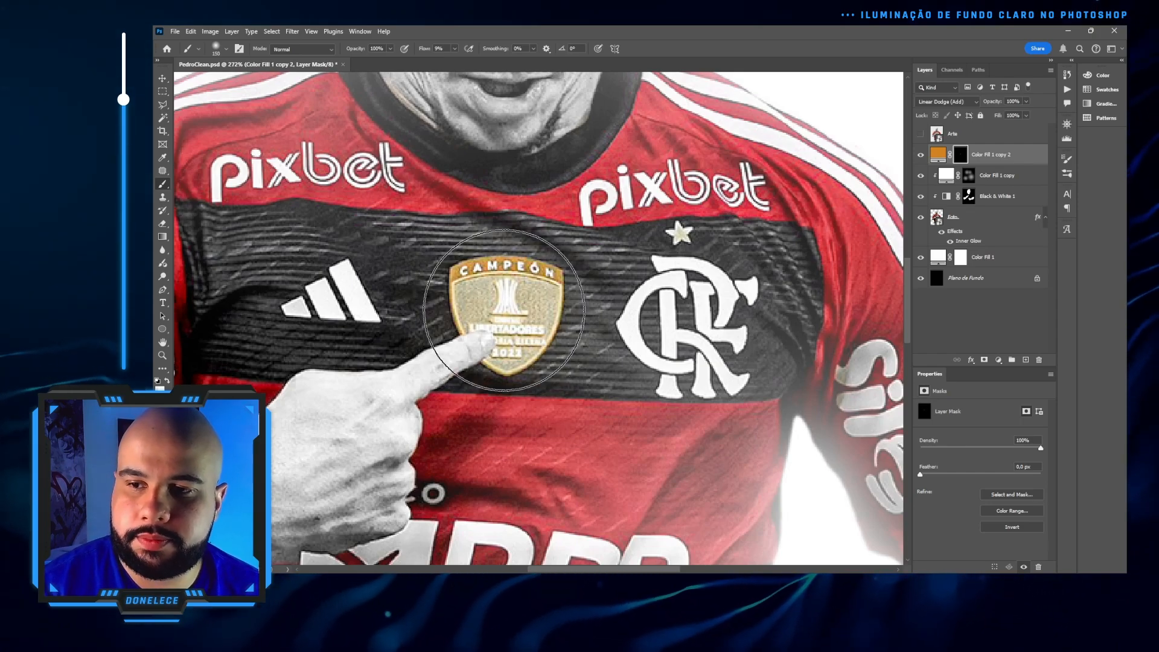
left_click(504, 309)
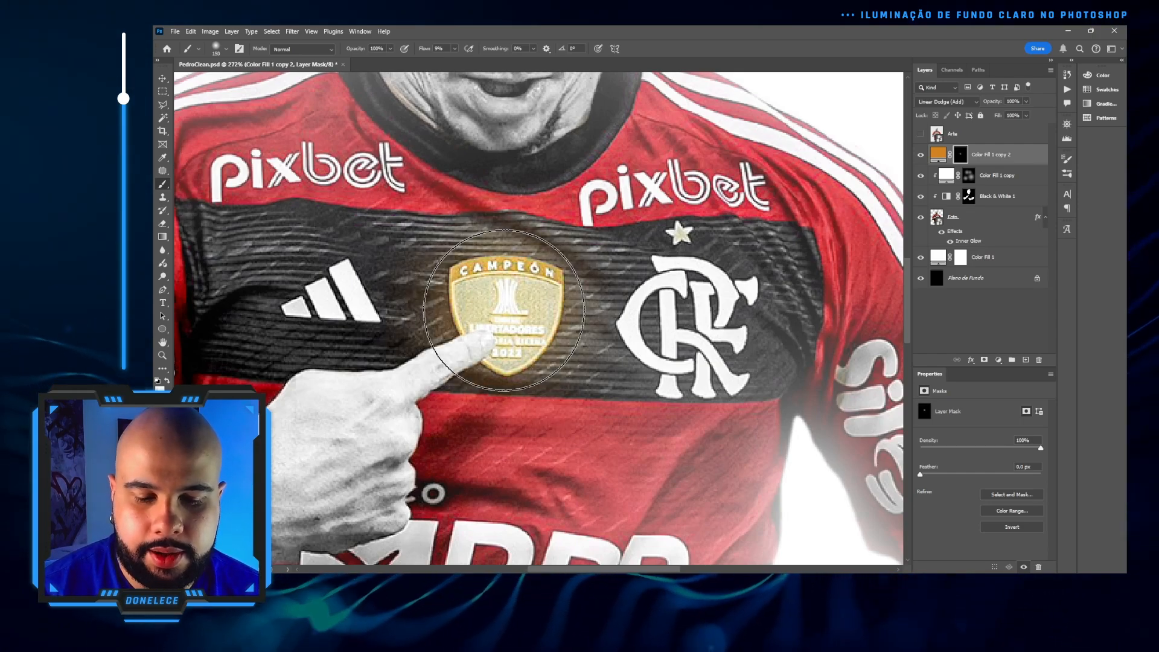
Step: Enlarge the brush to 300 px and dab the mask again over the badge for a wider orange glow
key("bracketright")
key("bracketright")
key("bracketright")
key("bracketright")
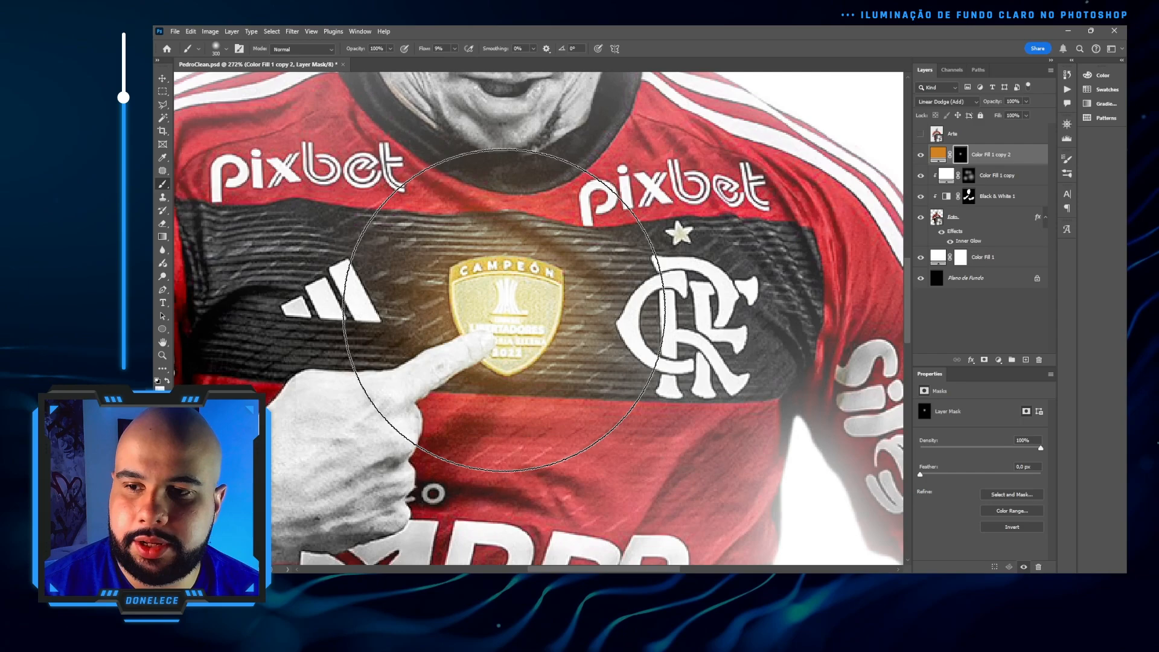
left_click(504, 309)
scroll(526, 324, "down", 11)
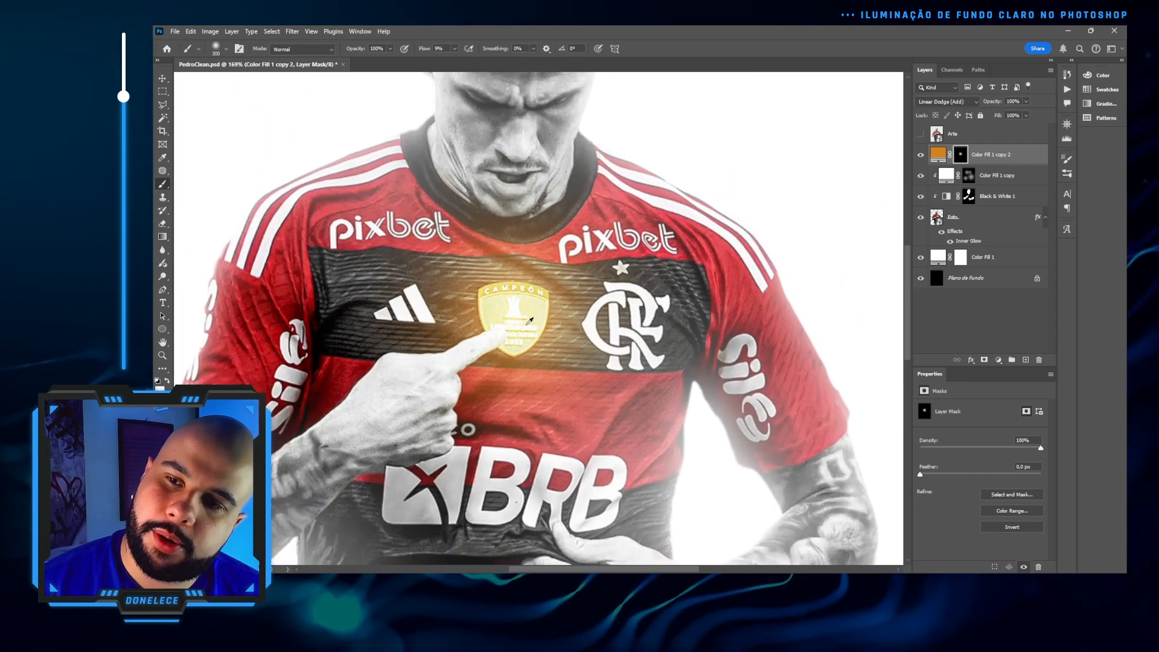
scroll(634, 242, "down", 3)
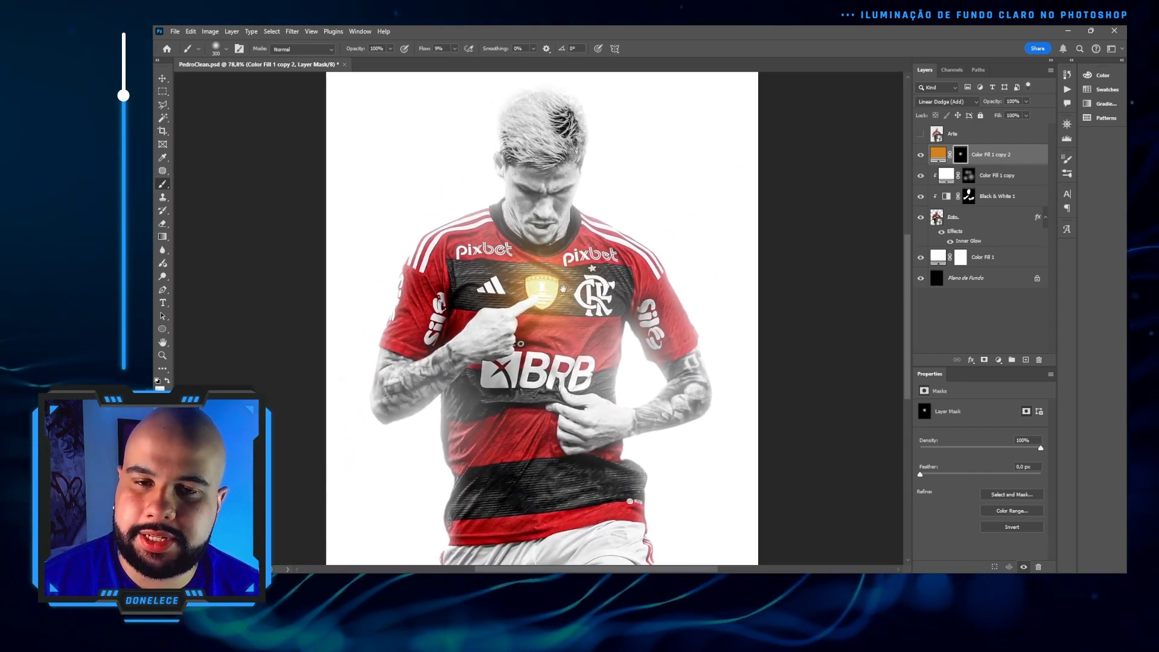
Step: Toggle the orange fill layer's visibility to compare the image with and without the badge glow
left_click(918, 156)
left_click(917, 156)
left_click(918, 156)
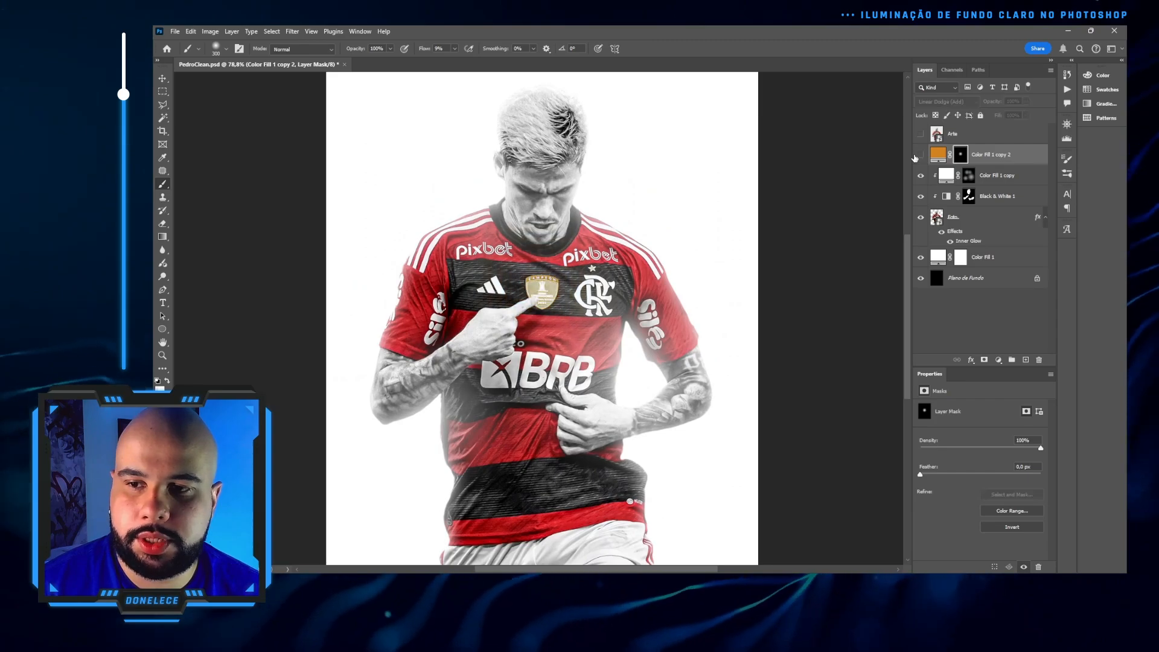
left_click(918, 156)
scroll(500, 320, "down", 2)
scroll(505, 234, "up", 4)
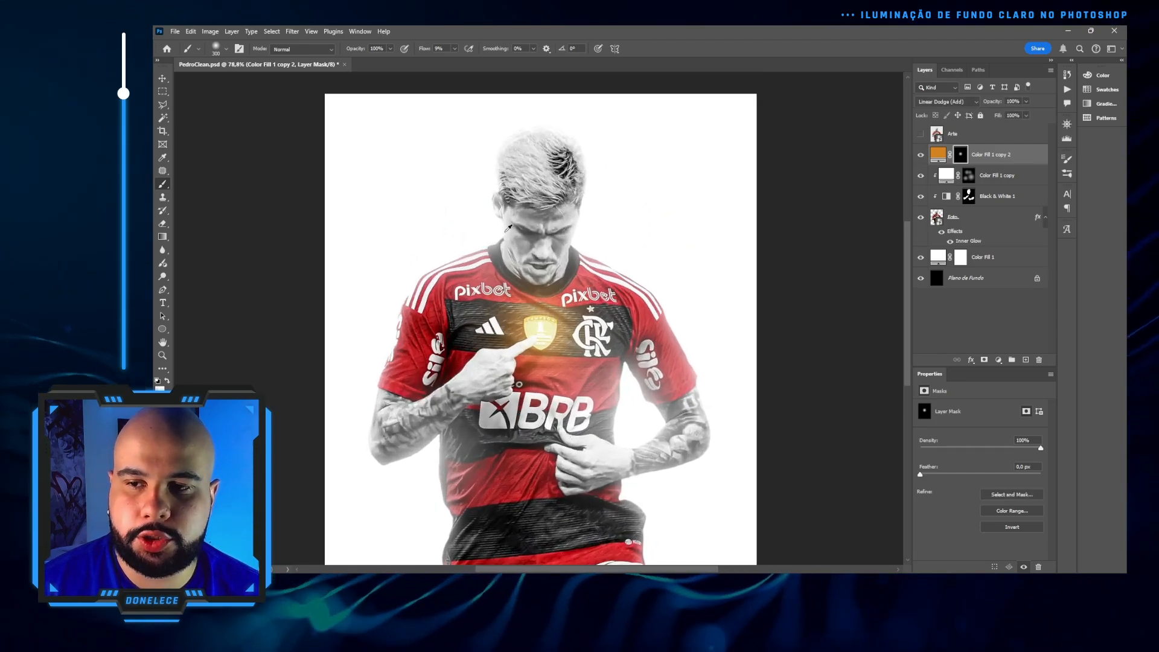
Step: Add a Hue/Saturation adjustment above the Color Fill 1 copy layer and clip it to the player photo
left_click(993, 182)
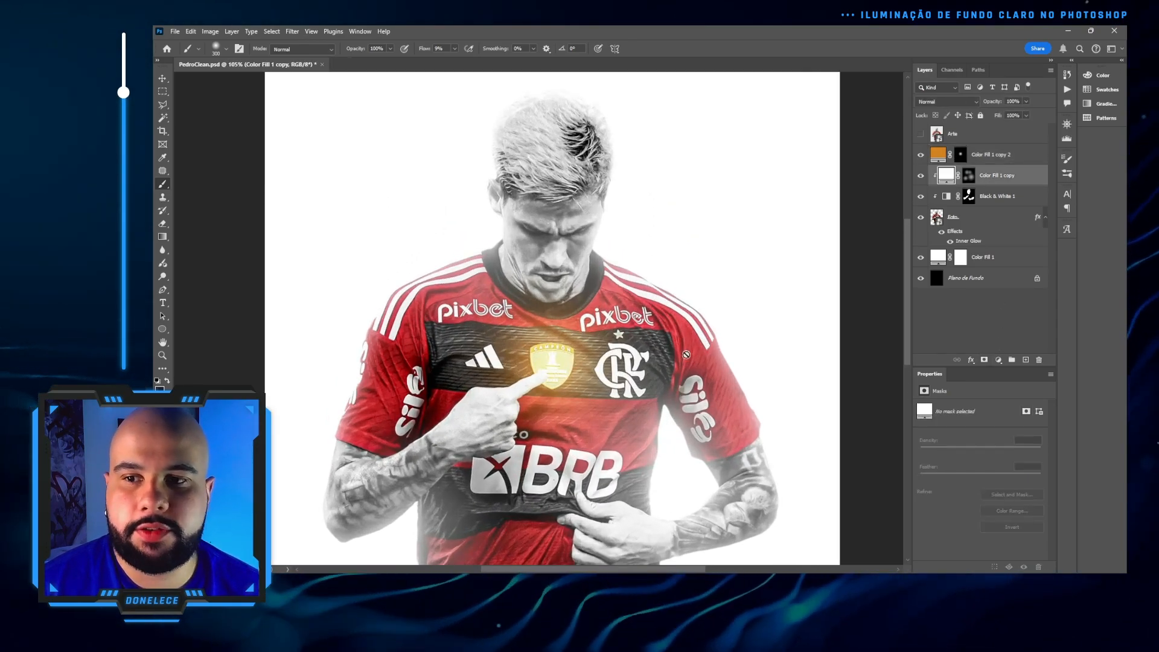
scroll(561, 305, "up", 2)
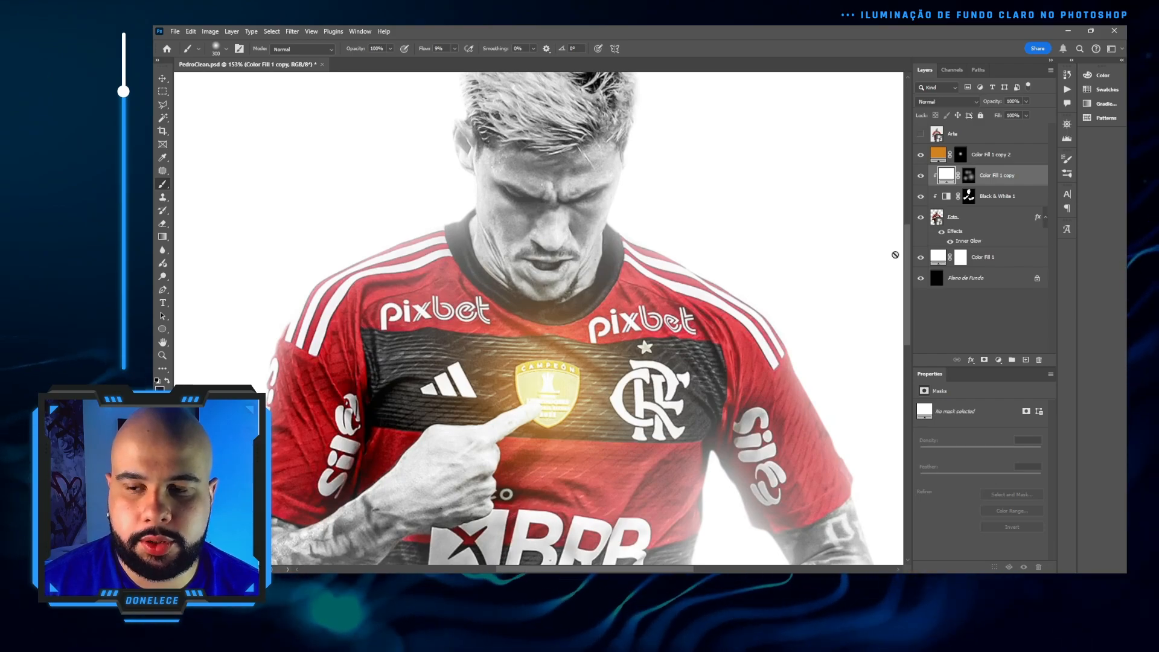
scroll(543, 272, "up", 2)
scroll(543, 272, "down", 2)
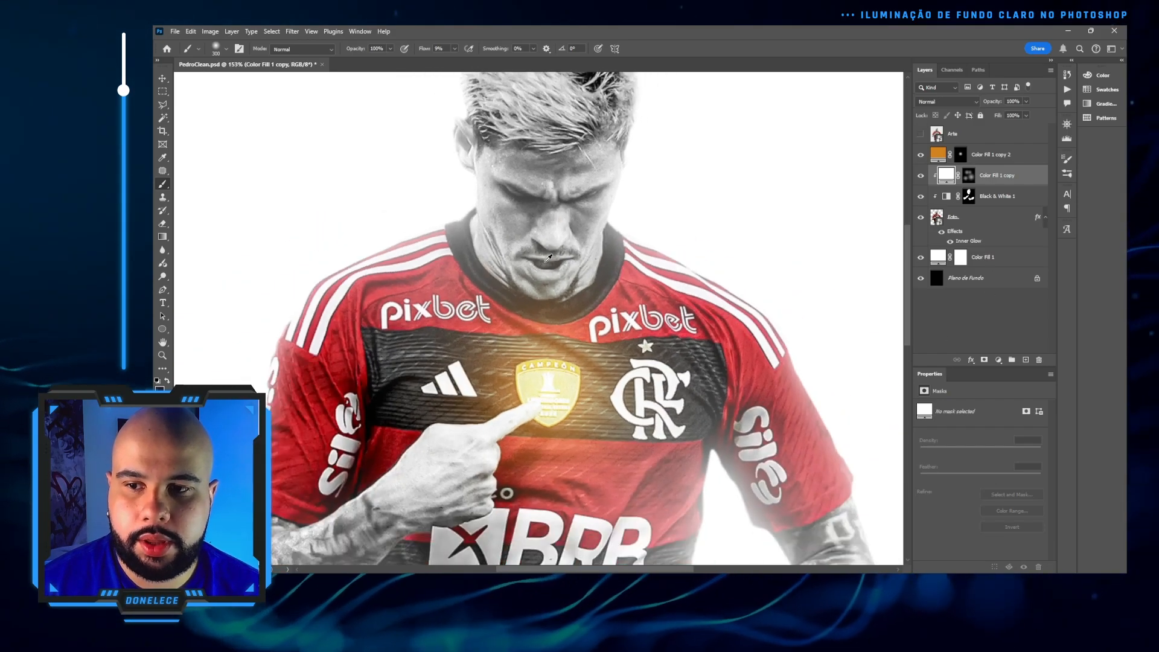
scroll(542, 269, "down", 2)
scroll(542, 269, "up", 6)
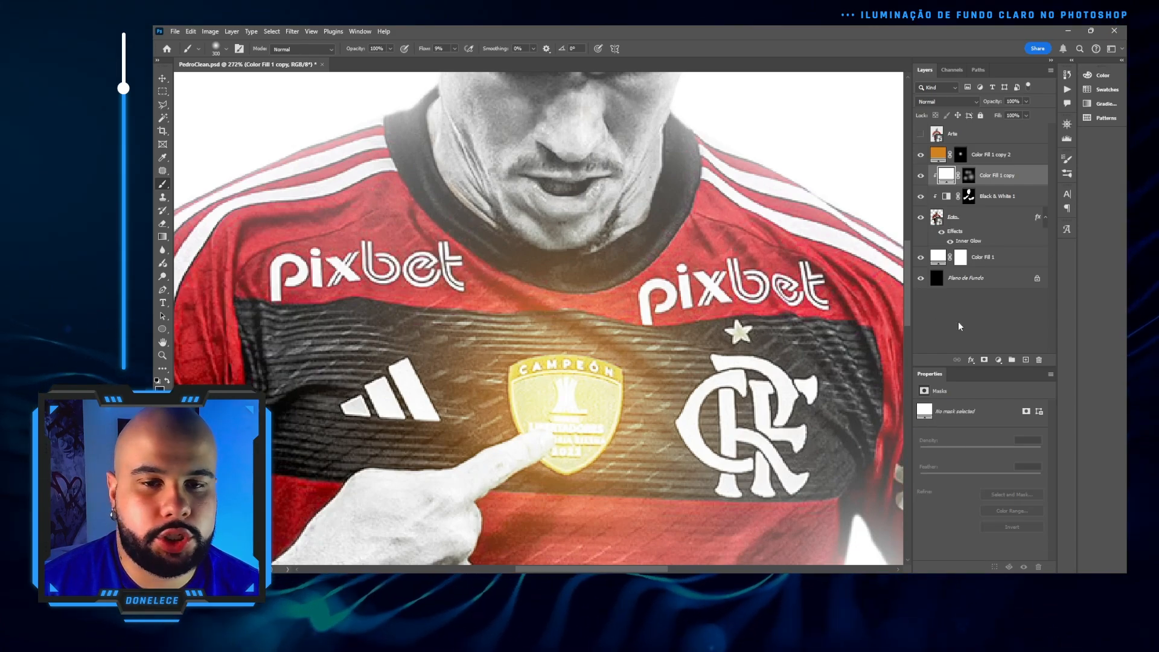
left_click(997, 360)
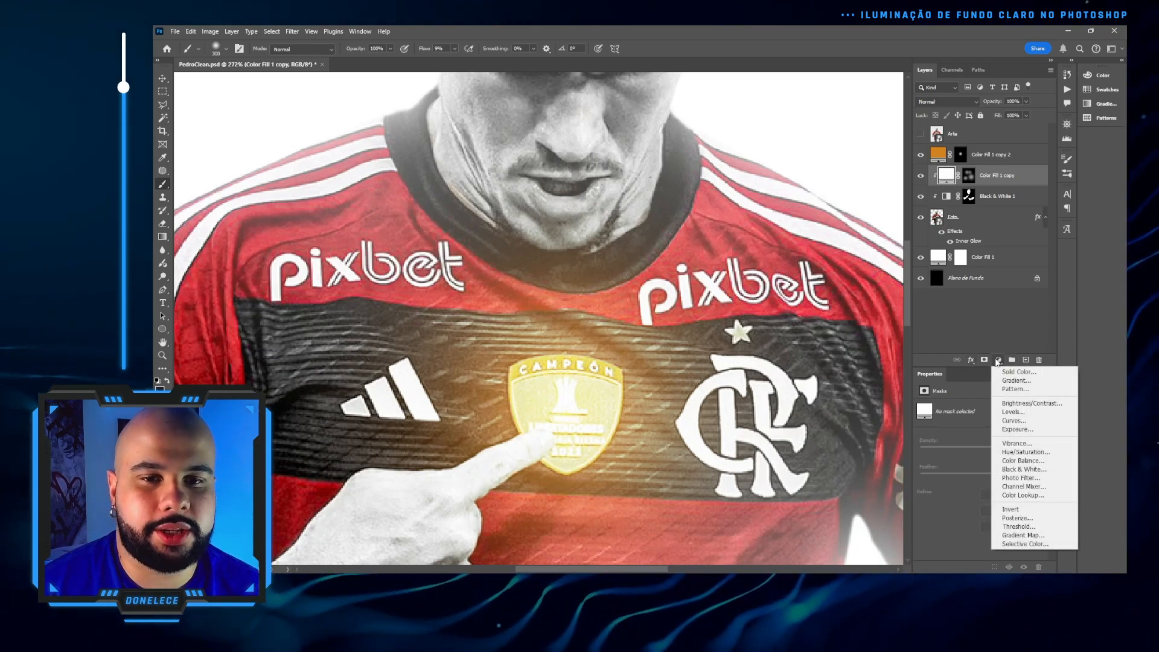
left_click(998, 361)
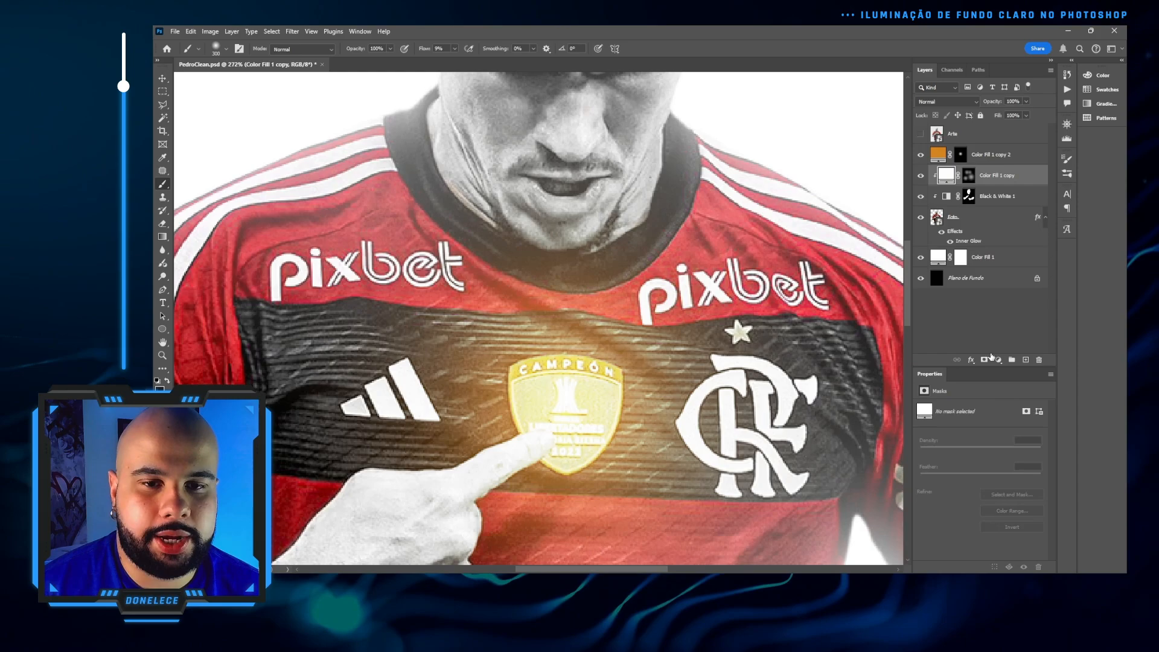
left_click(998, 360)
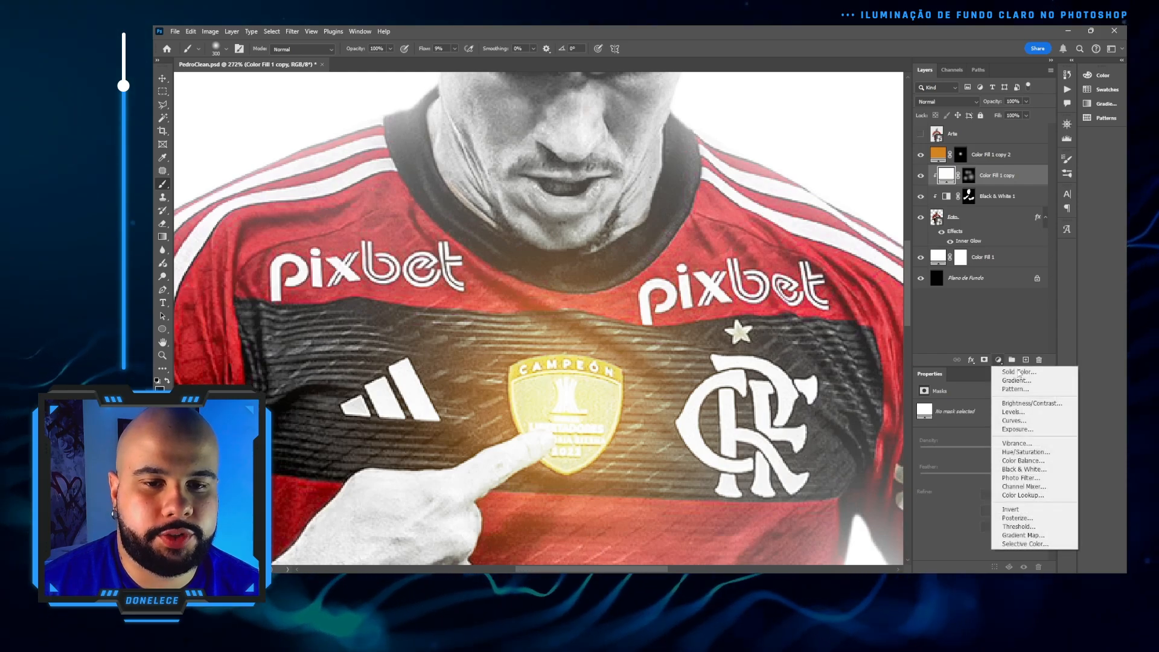
left_click(1025, 452)
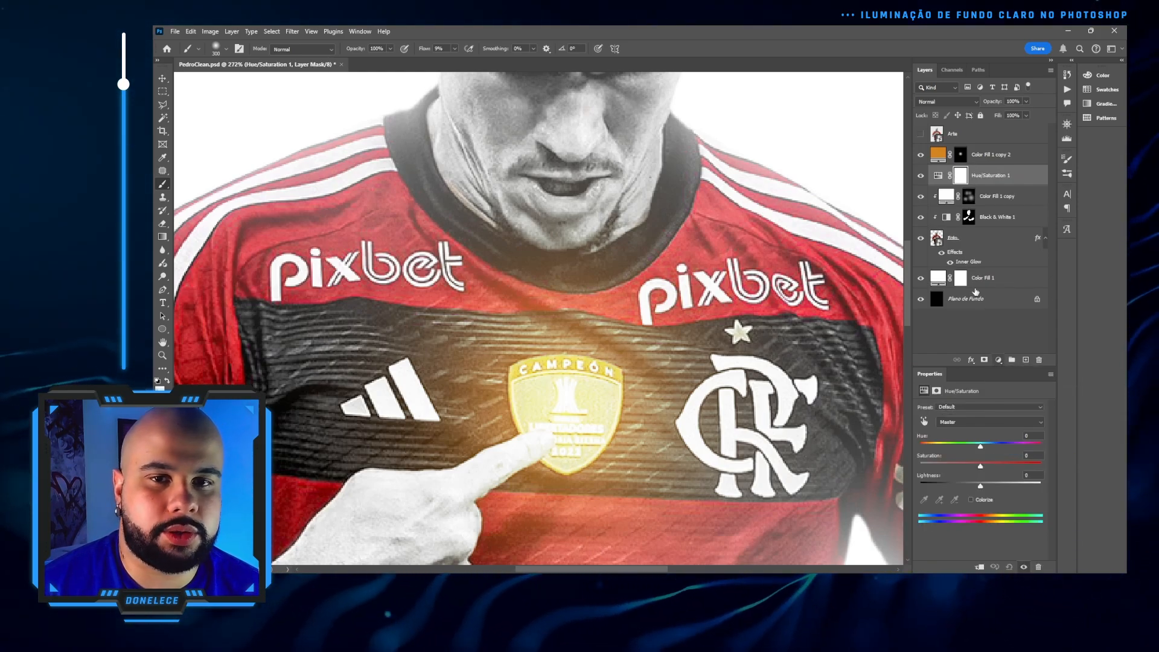
left_click(965, 185, "alt")
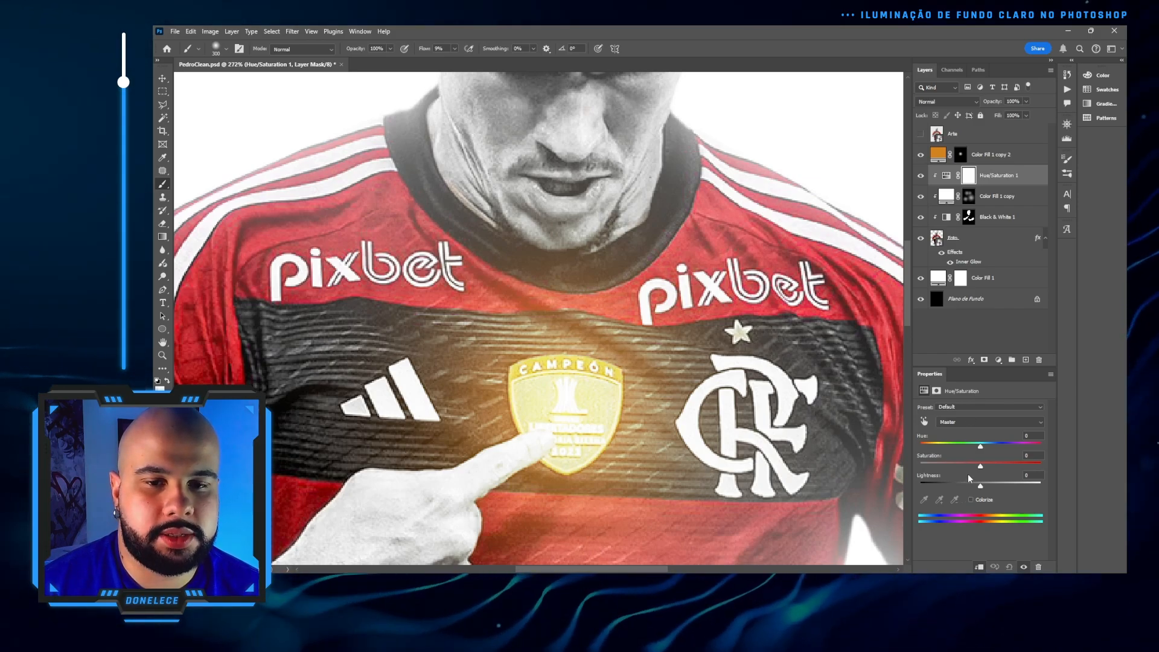
Step: Colorize the Hue/Saturation adjustment with hue 32, saturation 100 and lightness +34, and invert its layer mask to black
left_click(970, 499)
key("ctrl+0")
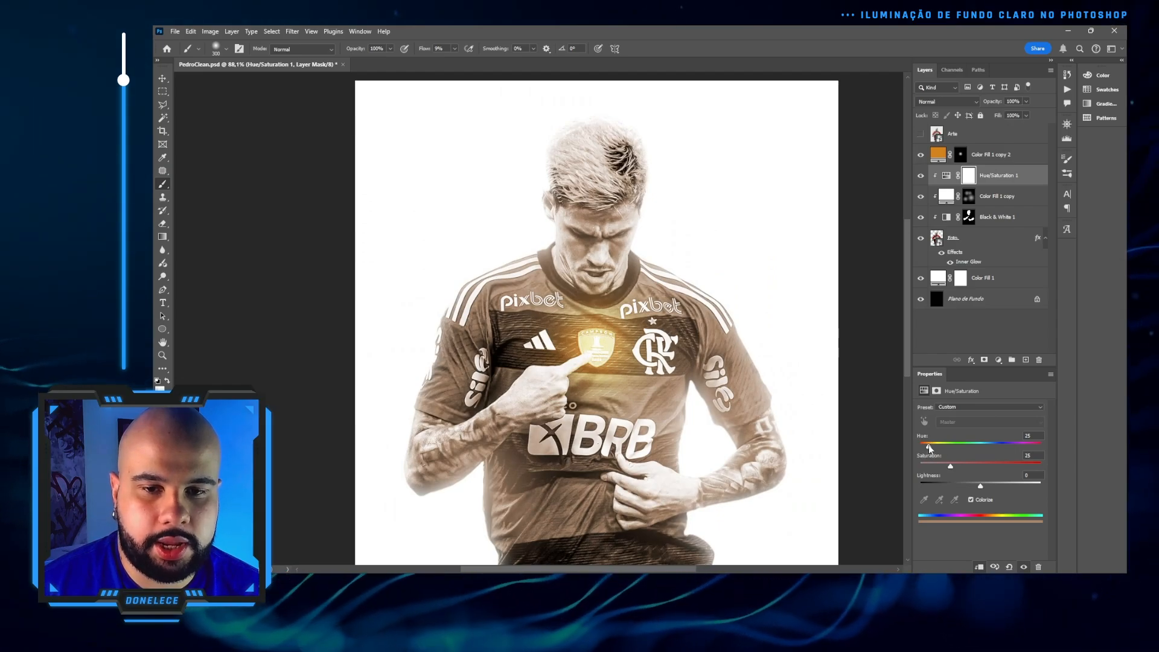
left_click_drag(929, 447, 1101, 448)
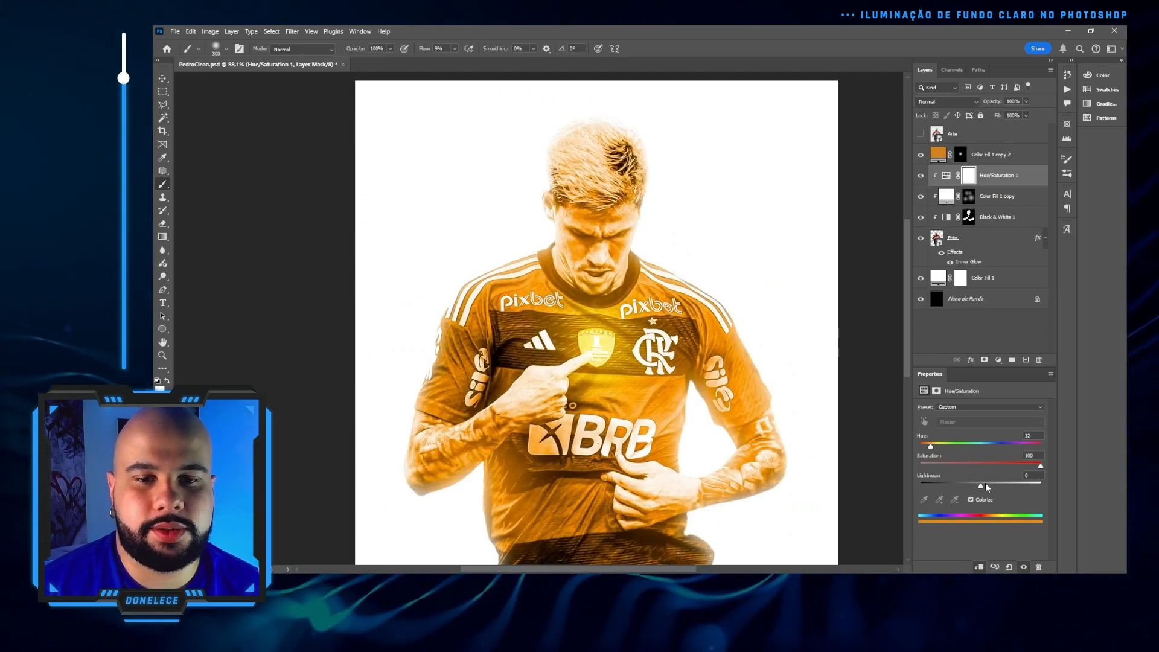
left_click_drag(984, 484, 1001, 484)
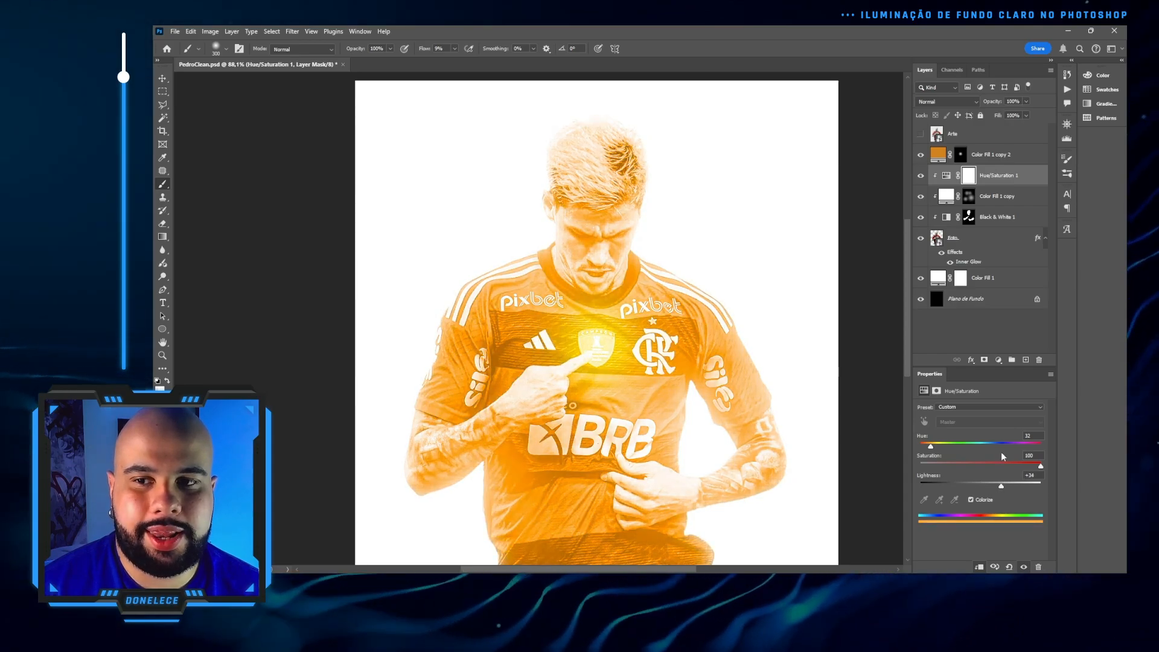
left_click(963, 177)
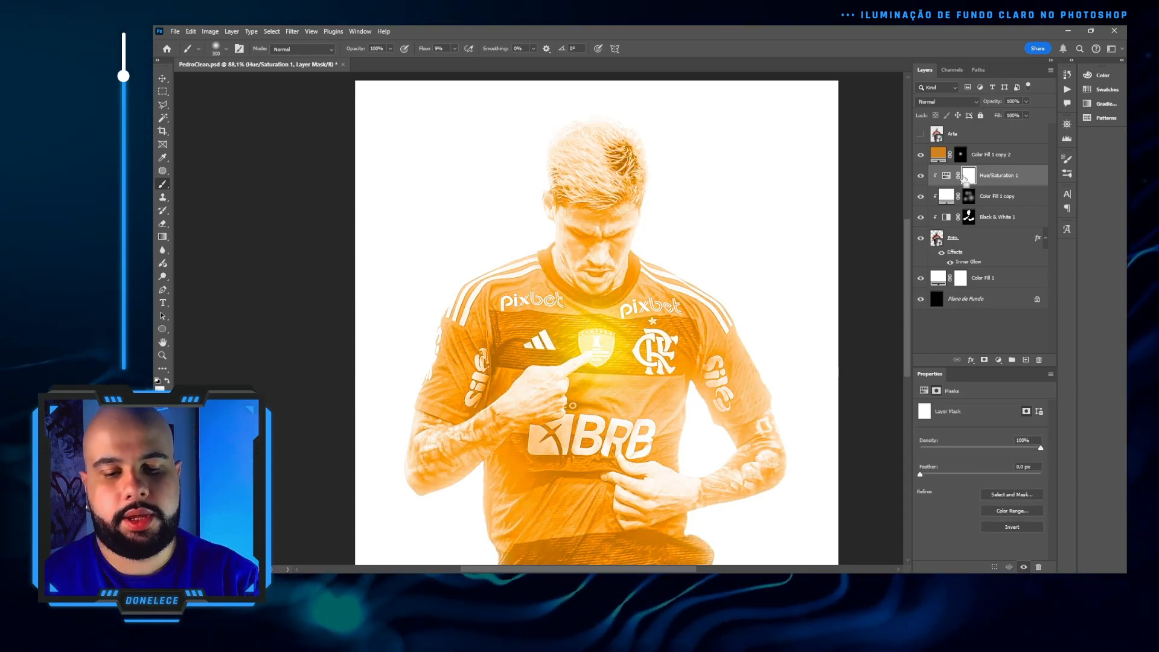
key("ctrl+i")
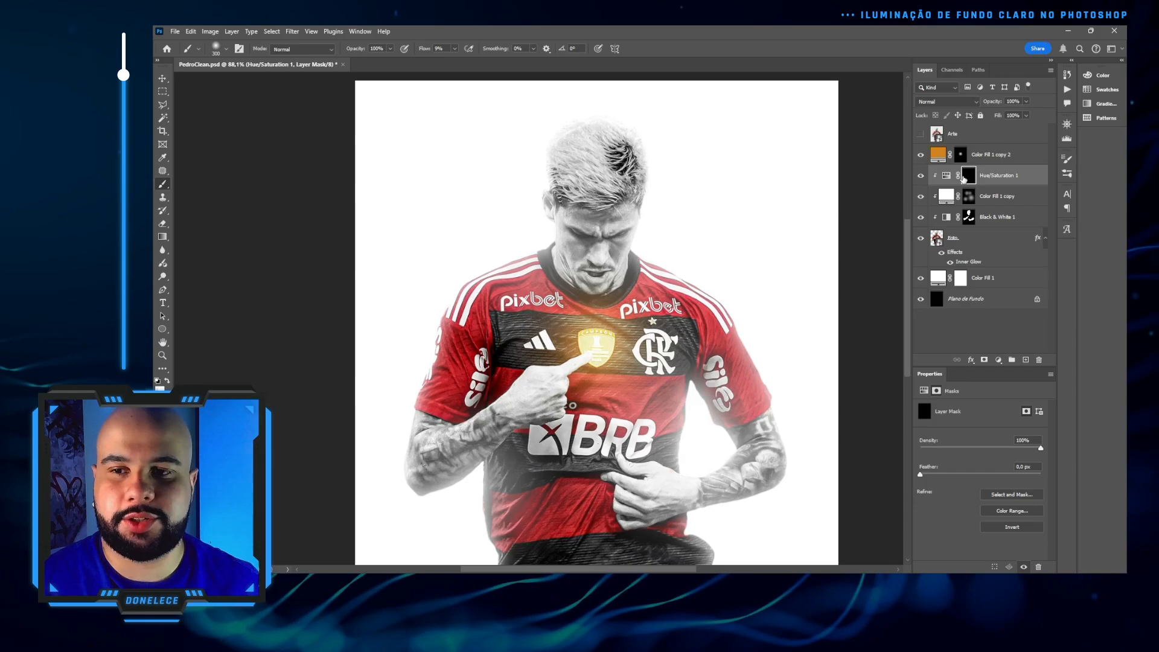
Step: Paint the Hue/Saturation mask with a soft 20 px brush to add orange light under the nose, lips, chin and jaw
scroll(629, 282, "up", 8)
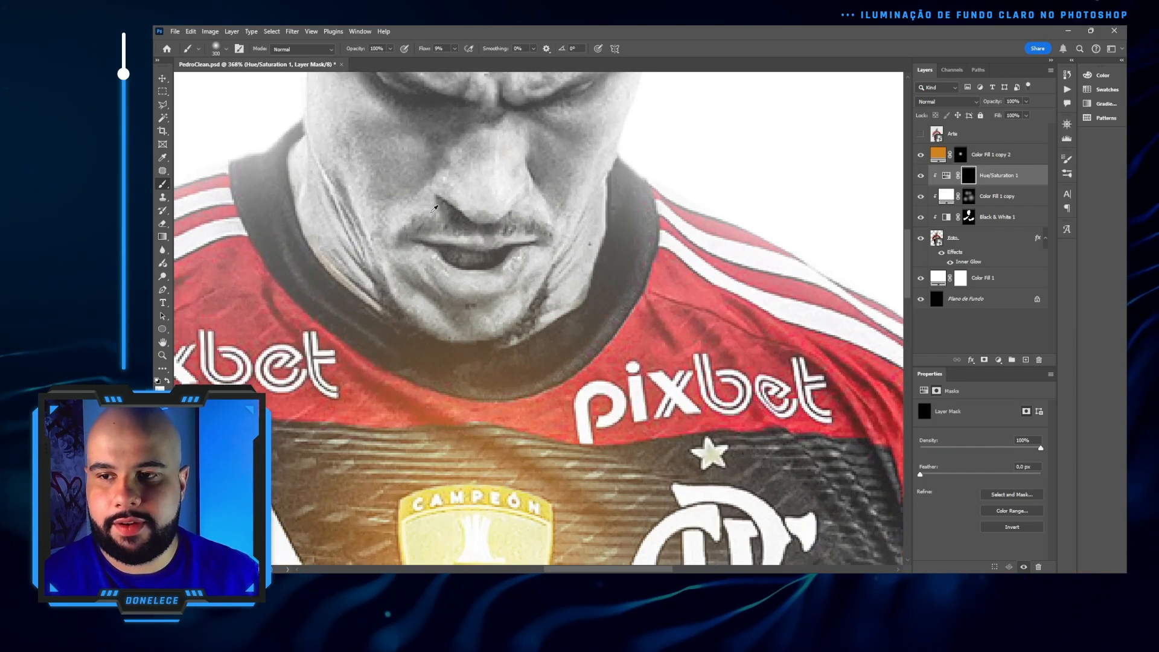
key("bracketleft")
key("bracketleft")
key("bracketleft")
key("bracketleft")
key("bracketleft")
key("bracketleft")
key("bracketleft")
key("bracketleft")
key("bracketleft")
key("bracketleft")
key("bracketleft")
key("bracketleft")
key("bracketleft")
key("bracketleft")
key("bracketleft")
key("bracketleft")
key("bracketleft")
key("bracketleft")
key("bracketleft")
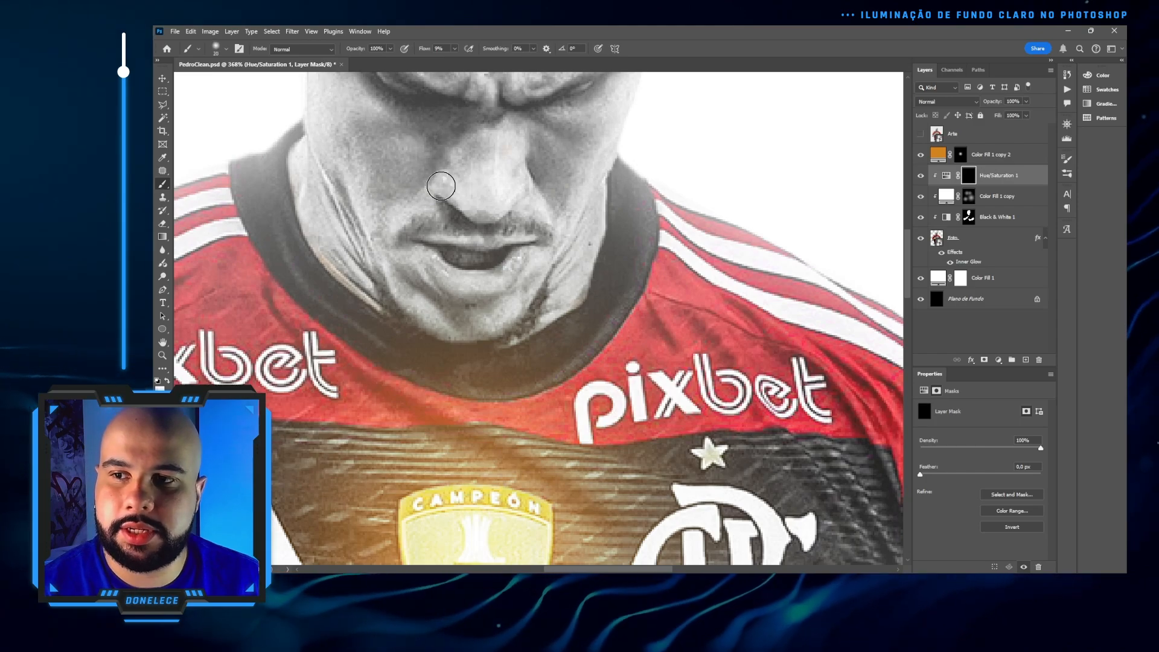
key("bracketright")
key("bracketright")
mouse_move(460, 201)
left_mouse_down()
mouse_move(524, 194)
mouse_move(499, 215)
mouse_move(528, 185)
mouse_move(506, 204)
mouse_move(537, 205)
mouse_move(510, 237)
mouse_move(537, 217)
mouse_move(488, 240)
mouse_move(437, 232)
mouse_move(446, 213)
mouse_move(468, 247)
mouse_move(450, 238)
mouse_move(468, 162)
mouse_move(454, 160)
mouse_move(481, 186)
mouse_move(462, 172)
mouse_move(461, 237)
mouse_move(437, 210)
mouse_move(464, 231)
mouse_move(449, 230)
mouse_move(519, 227)
left_mouse_up()
key("x")
mouse_move(419, 249)
left_mouse_down()
mouse_move(530, 249)
mouse_move(507, 267)
mouse_move(416, 264)
mouse_move(521, 257)
mouse_move(448, 276)
mouse_move(457, 261)
mouse_move(423, 253)
mouse_move(421, 278)
mouse_move(420, 263)
mouse_move(441, 294)
mouse_move(478, 301)
mouse_move(547, 264)
mouse_move(540, 271)
mouse_move(541, 260)
mouse_move(515, 287)
mouse_move(552, 242)
mouse_move(551, 263)
mouse_move(471, 320)
mouse_move(556, 259)
mouse_move(479, 319)
mouse_move(498, 313)
mouse_move(448, 319)
left_mouse_up()
key("x")
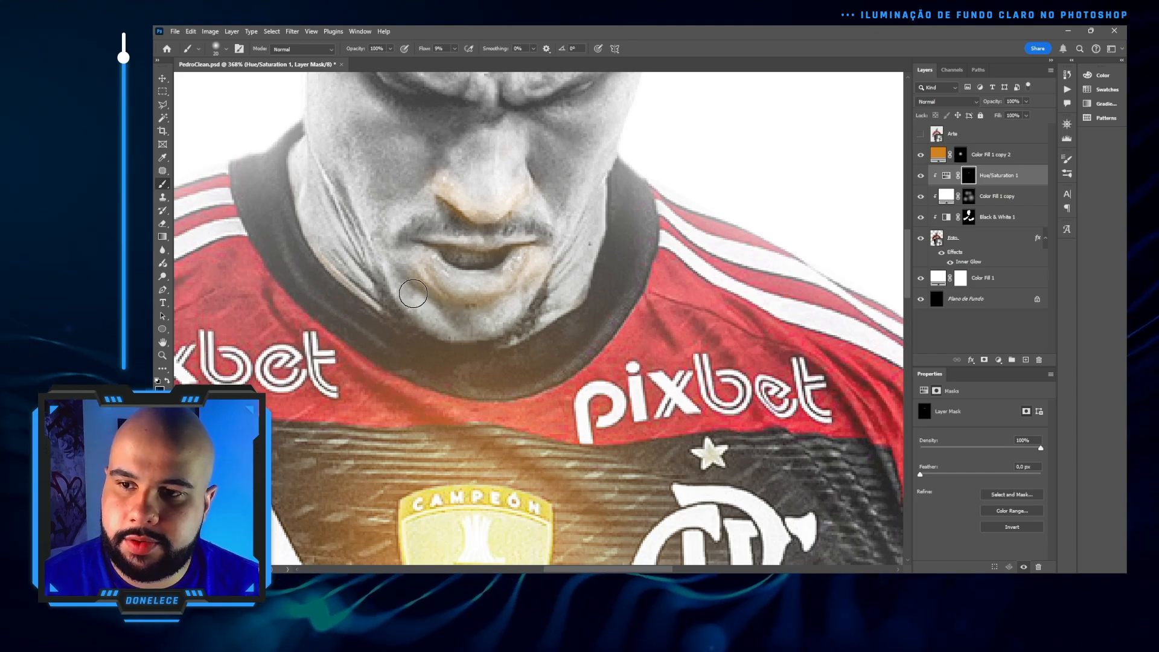
key("x")
mouse_move(379, 288)
left_mouse_down()
mouse_move(413, 321)
mouse_move(461, 337)
mouse_move(513, 328)
mouse_move(553, 299)
mouse_move(528, 325)
mouse_move(544, 289)
mouse_move(563, 295)
mouse_move(526, 344)
mouse_move(544, 330)
mouse_move(495, 355)
mouse_move(449, 363)
mouse_move(398, 330)
left_mouse_up()
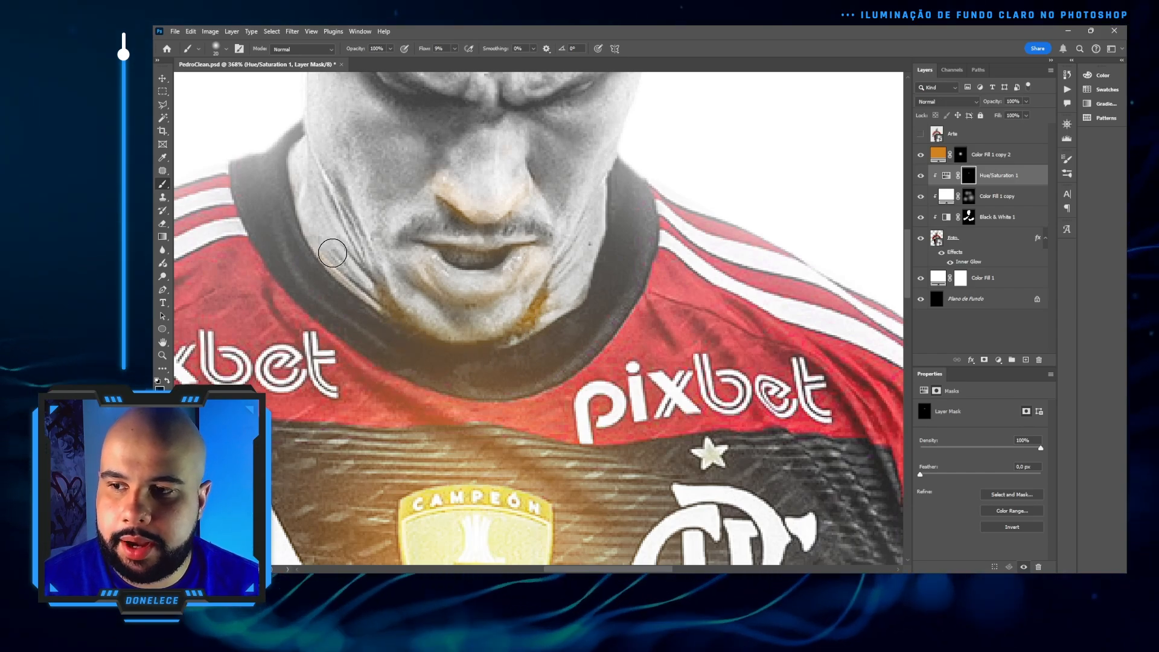
Step: Reduce the Hue/Saturation layer's opacity to 85% while checking the orange face light on the whole image
key("ctrl+0")
scroll(405, 250, "down", 4)
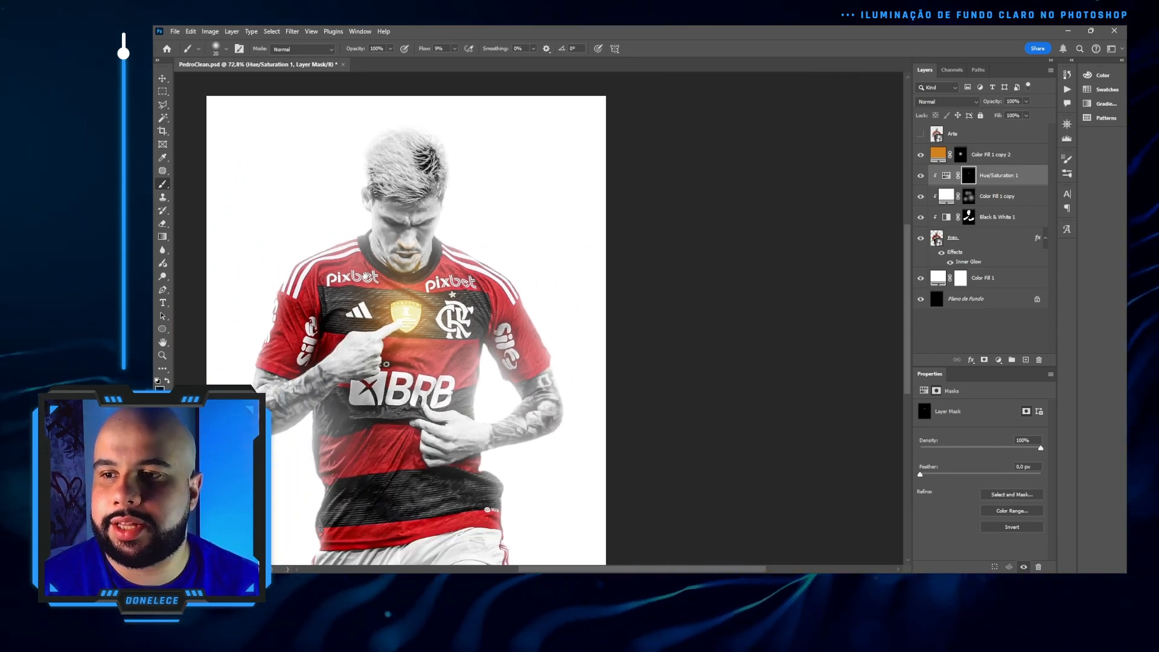
left_click_drag(391, 219, 489, 238)
scroll(487, 234, "up", 3)
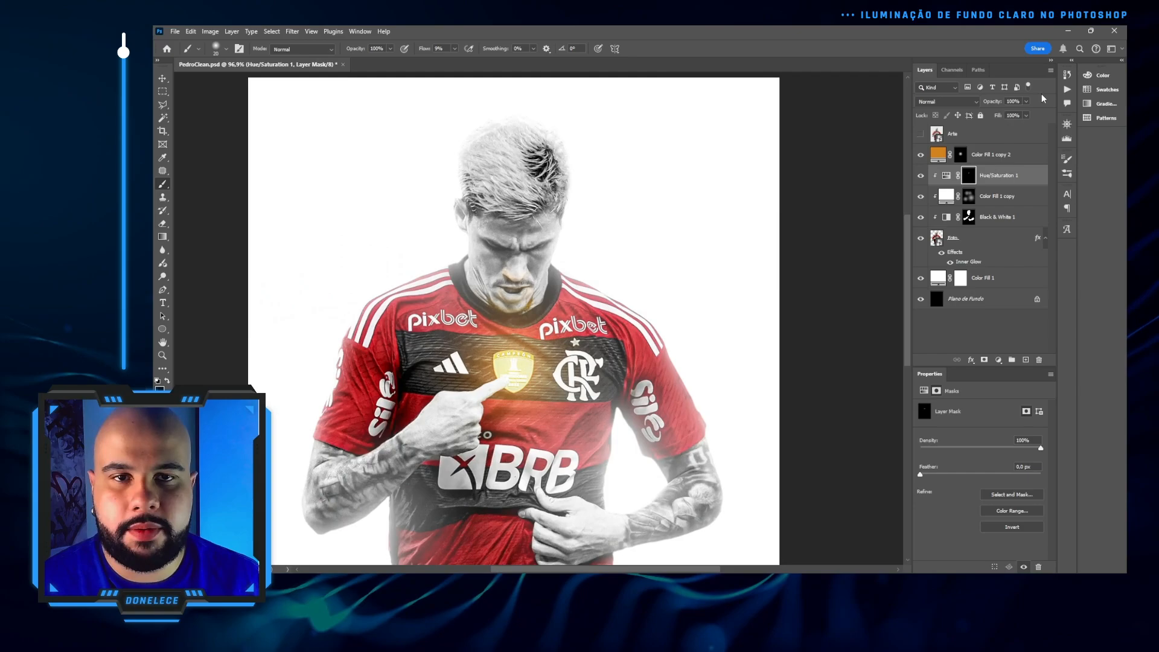
left_click(1026, 102)
left_click_drag(1027, 113, 1020, 115)
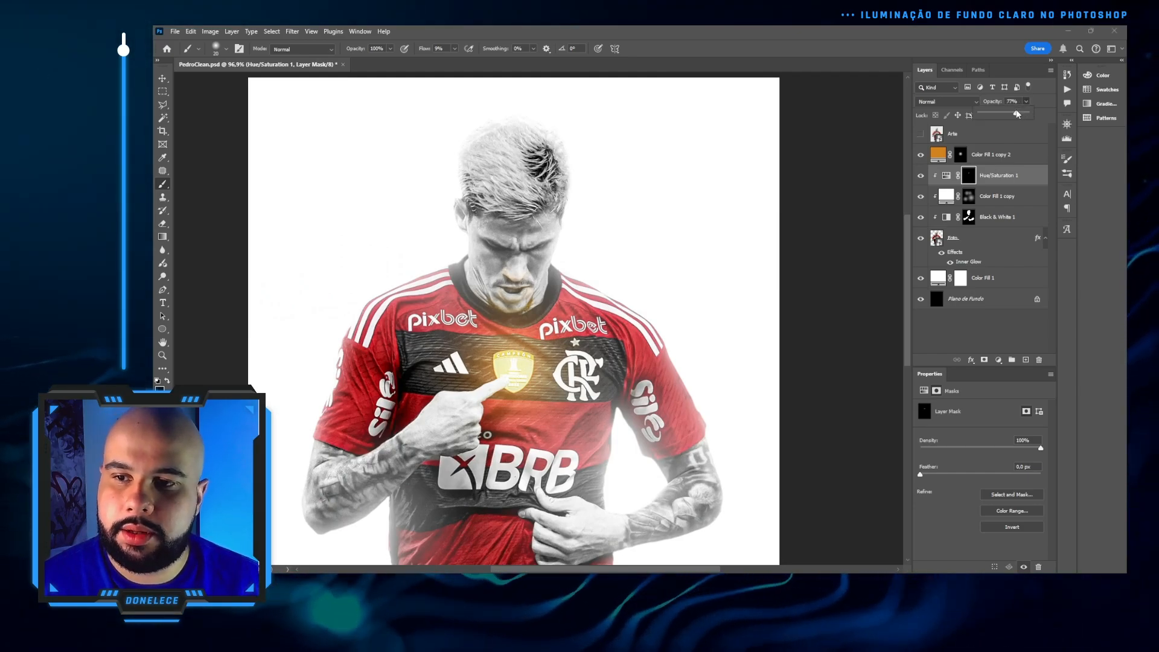
scroll(585, 246, "down", 2)
scroll(494, 285, "down", 3)
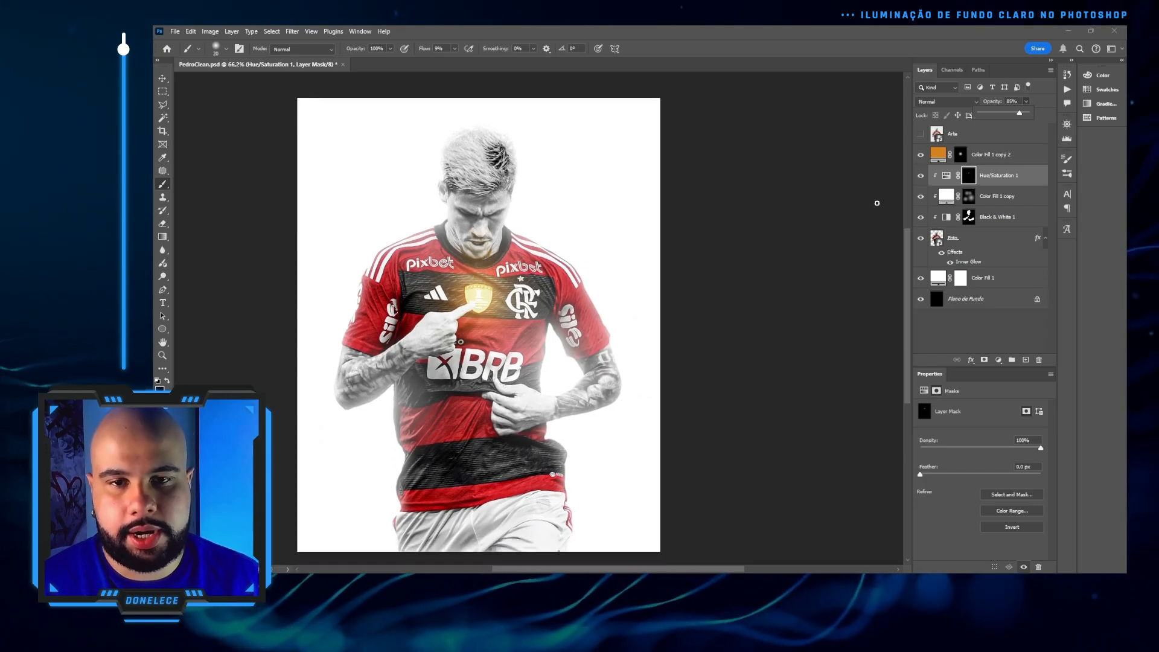
Step: Toggle the Arte layer's visibility to compare the current result with the reference artwork
left_click(920, 134)
left_click(920, 134)
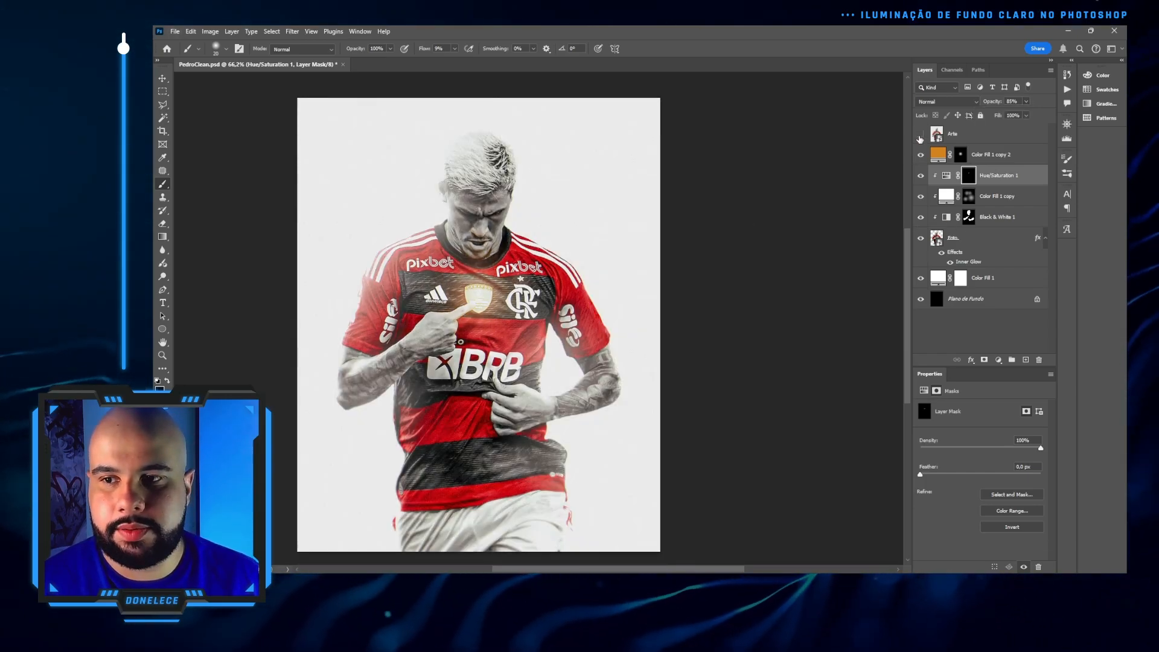
left_click(920, 134)
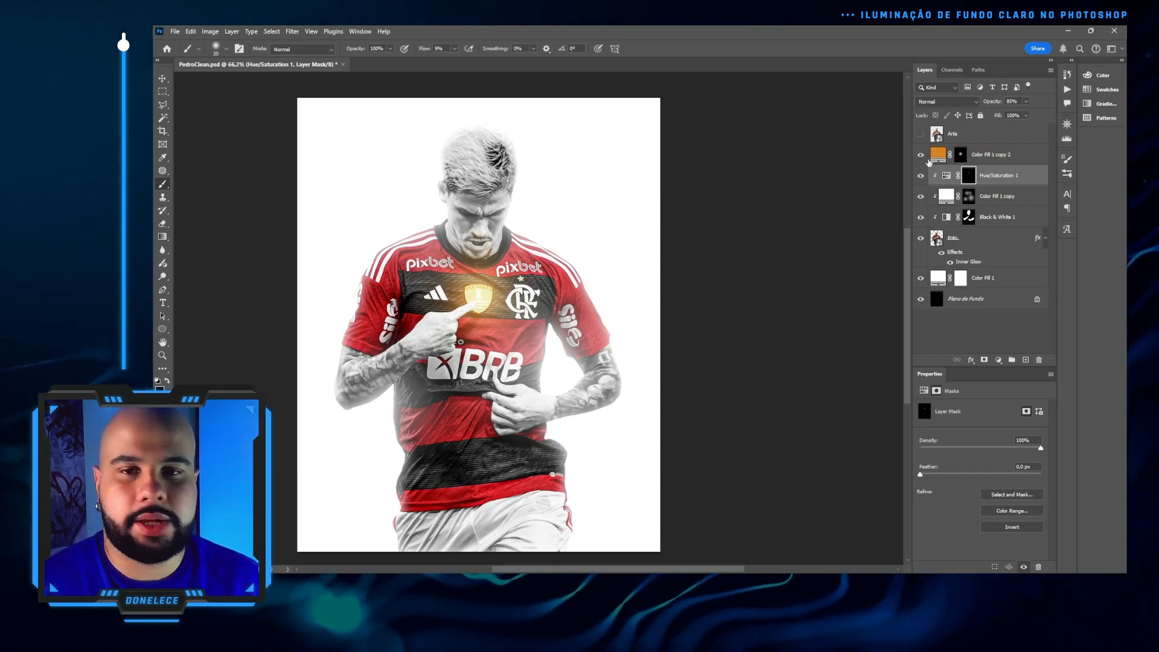
Step: Duplicate the player photo layer above the orange fill layer and hide the copy's Inner Glow effect
left_click(930, 160)
left_click_drag(989, 244, 1009, 155)
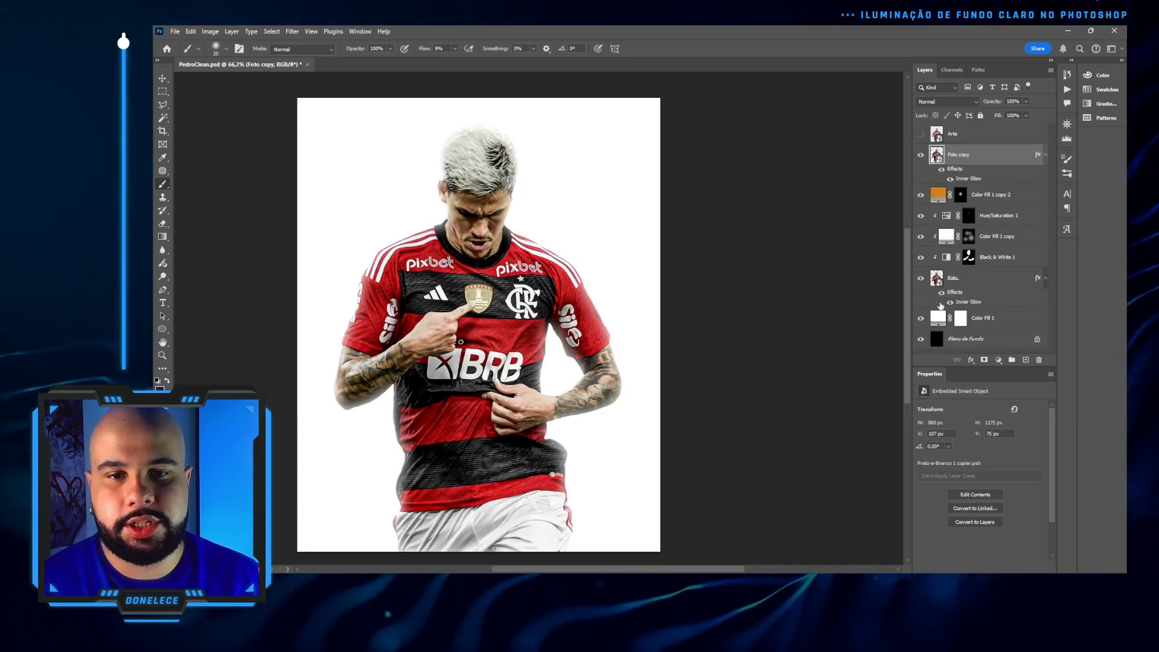
left_click(950, 179)
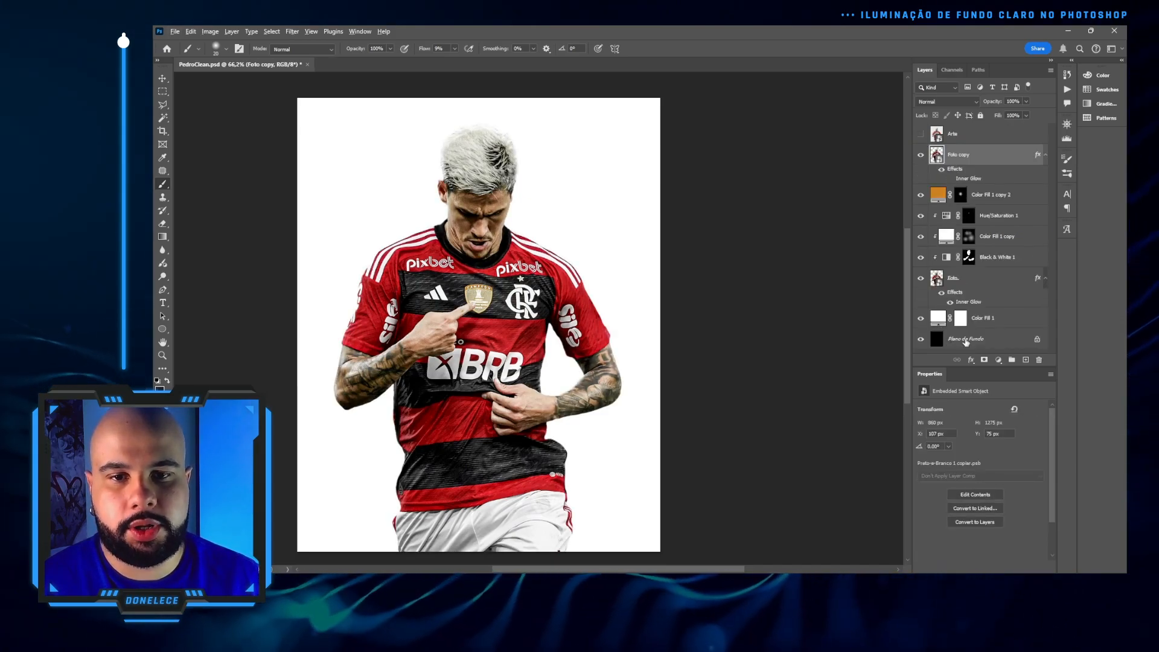
Step: Copy the black background into a new layer beneath the photo copy and group the two layers
mouse_move(966, 342)
left_mouse_down()
mouse_move(996, 179)
mouse_move(966, 333)
left_mouse_up()
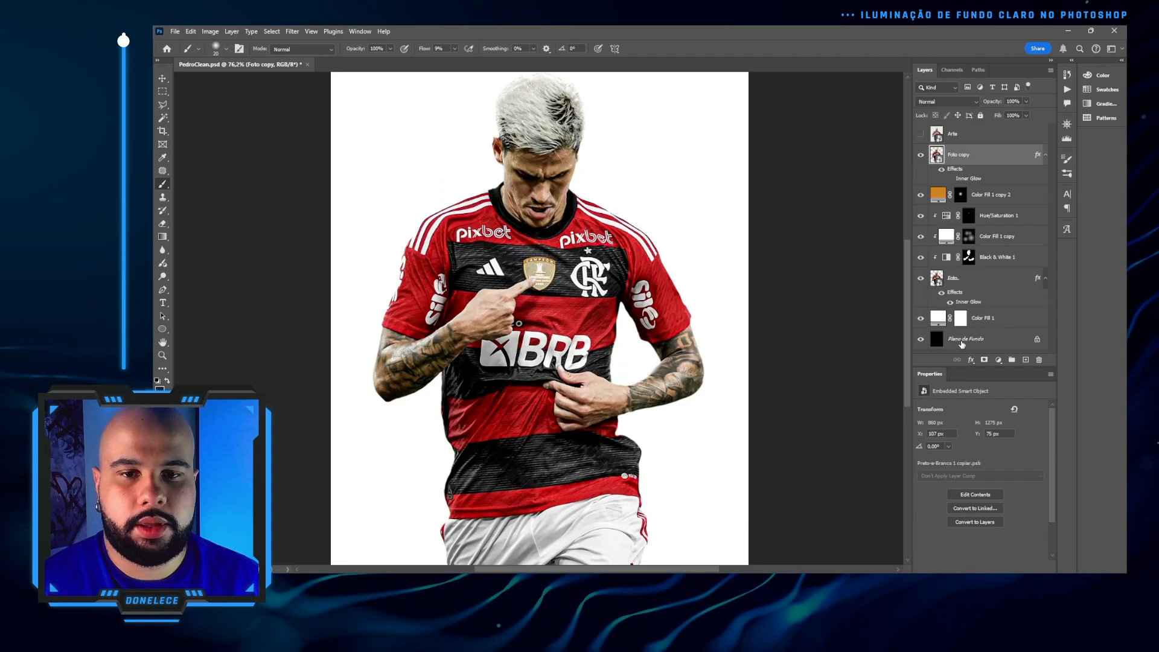
left_click(961, 344)
key("ctrl+a")
key("ctrl+c")
left_click(978, 196)
key("ctrl+v")
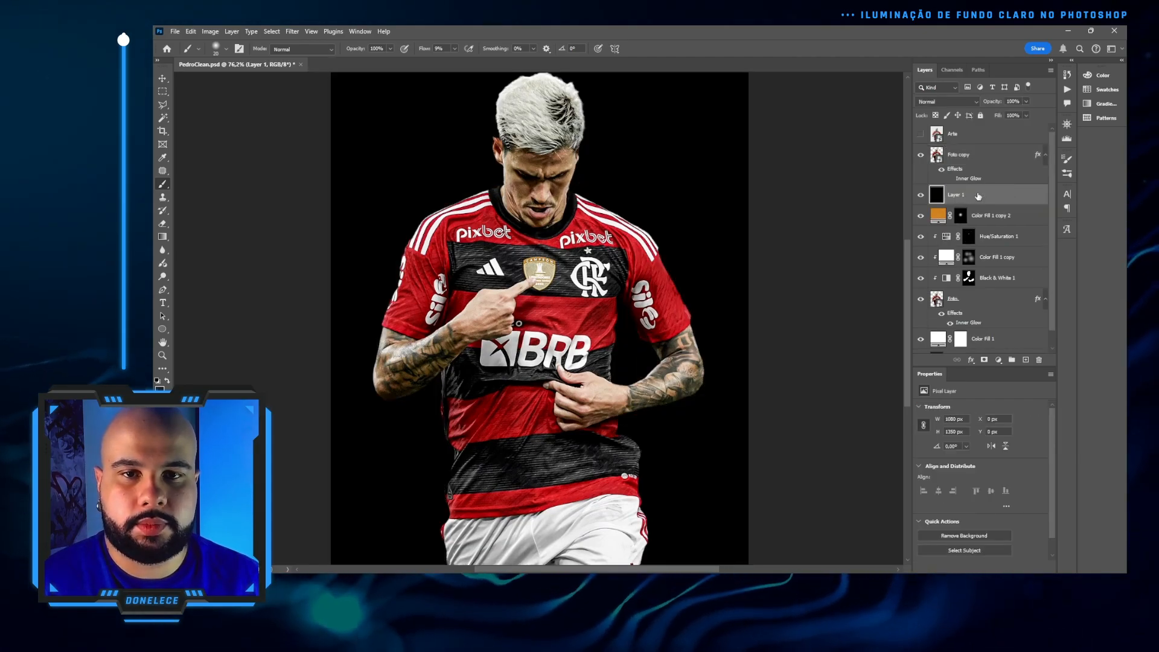
left_click(990, 160, "shift")
key("ctrl+g")
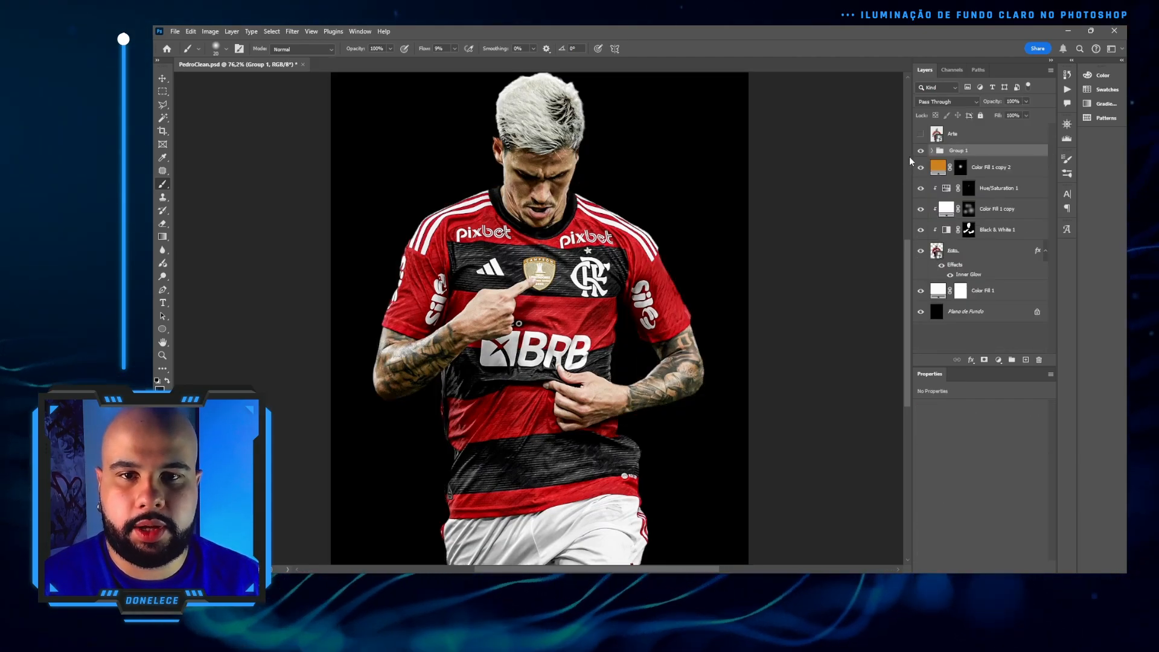
Step: Toggle the before-version group's visibility to compare the original photo on black with the finished light-background effect, leaving the group hidden
left_click(921, 151)
scroll(685, 207, "down", 2)
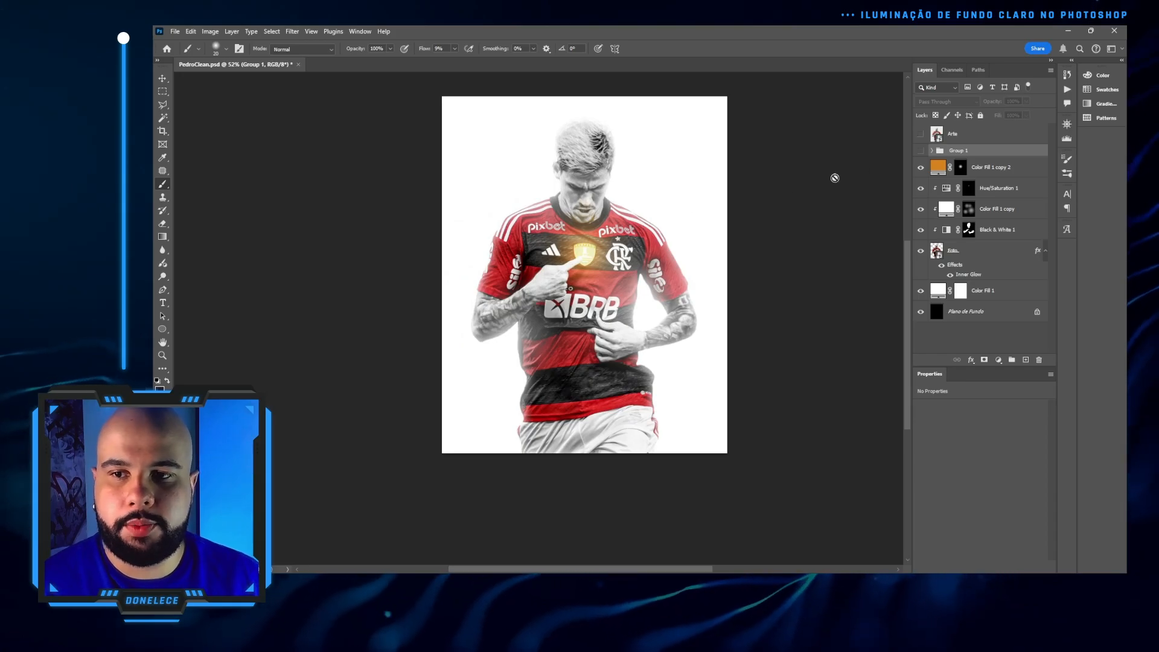
left_click(921, 151)
left_click(921, 151)
left_click(921, 151)
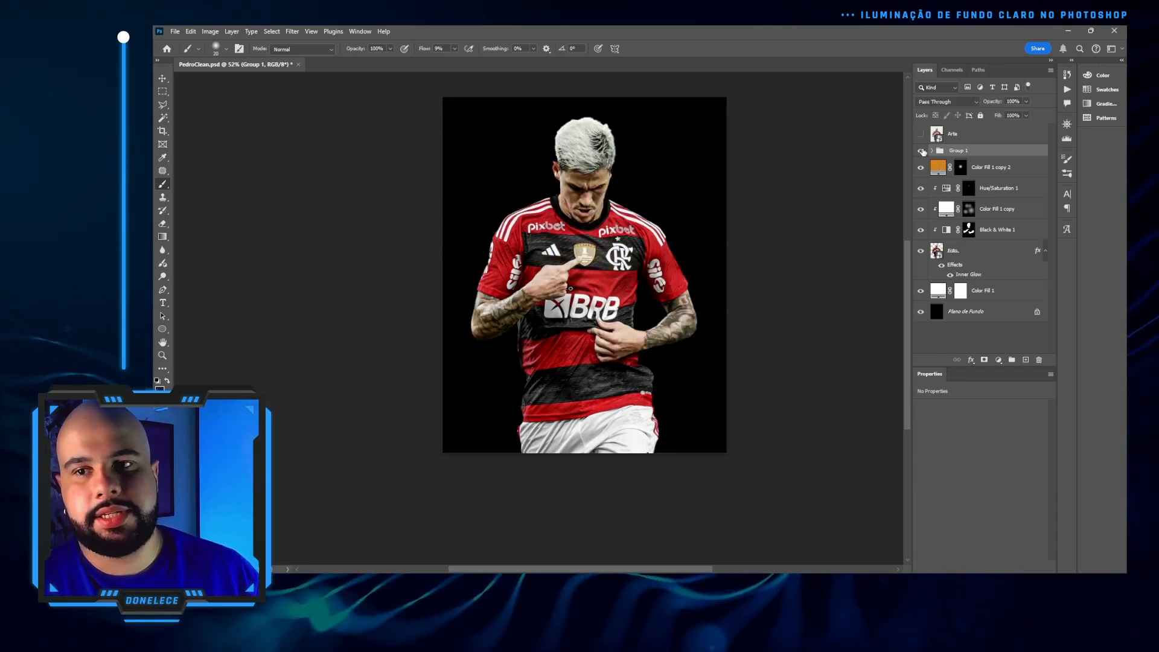
left_click(921, 151)
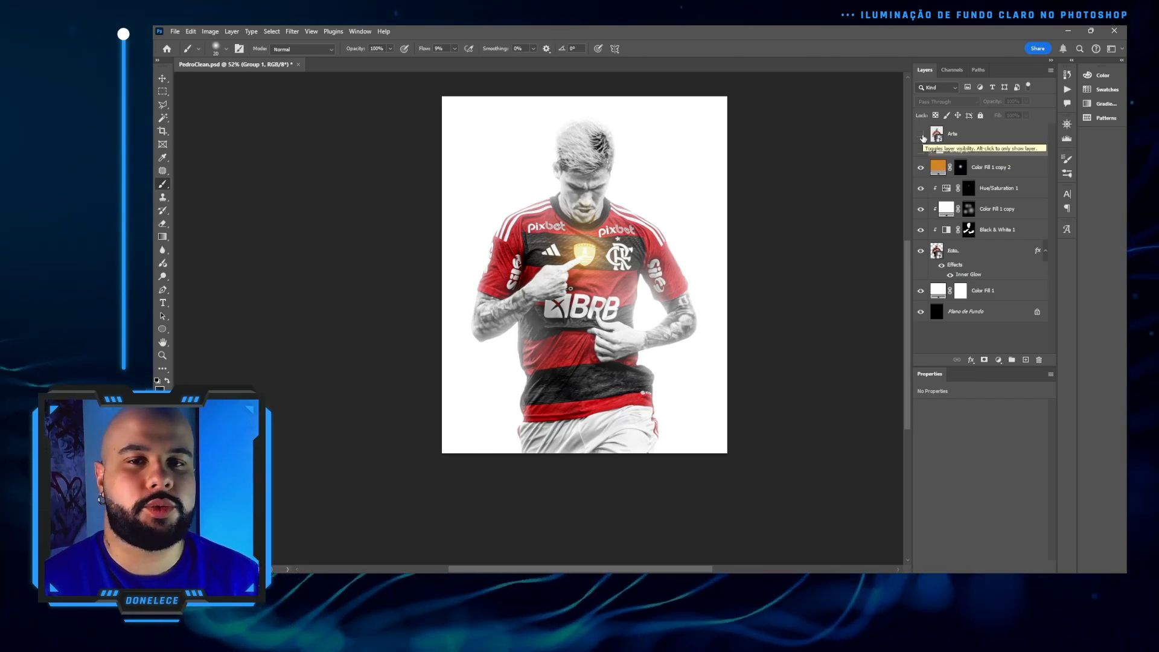
Step: Show and hide the Arte layer to compare the reference artwork with the finished image
left_click(922, 136)
left_click(922, 136)
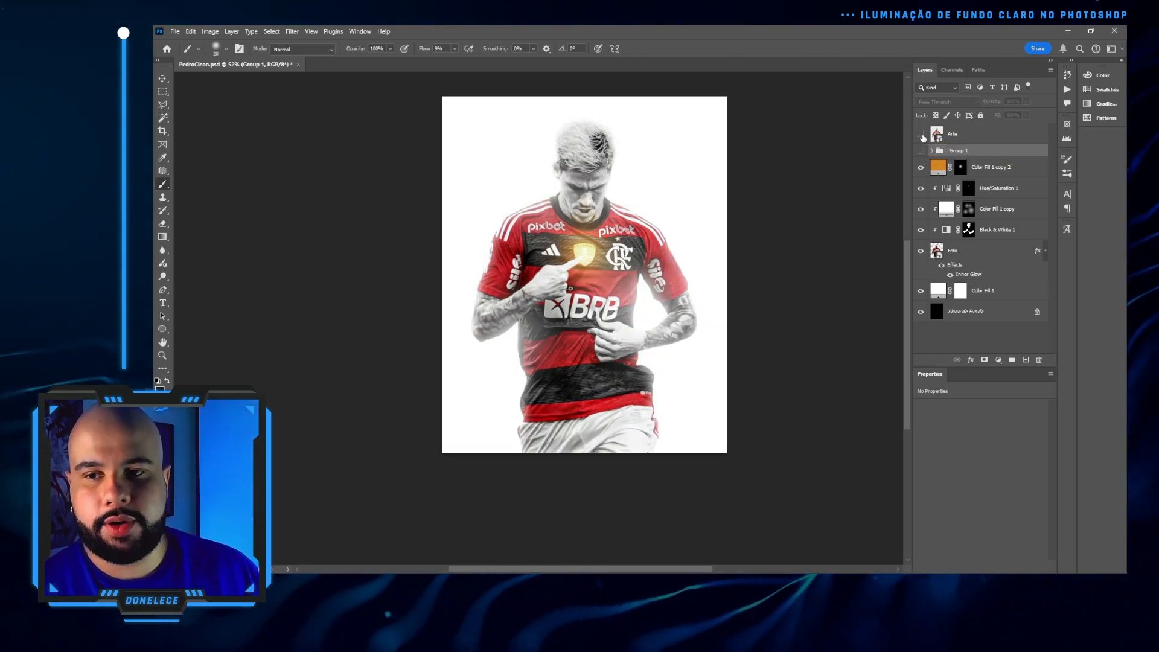
left_click(922, 136)
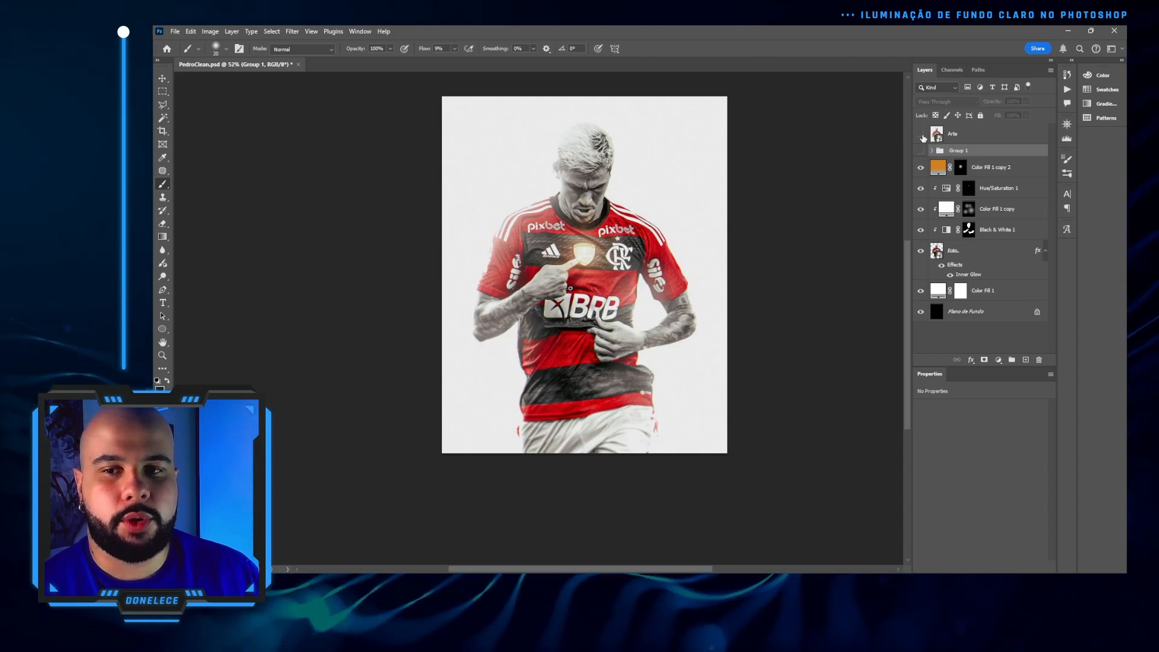
left_click(922, 137)
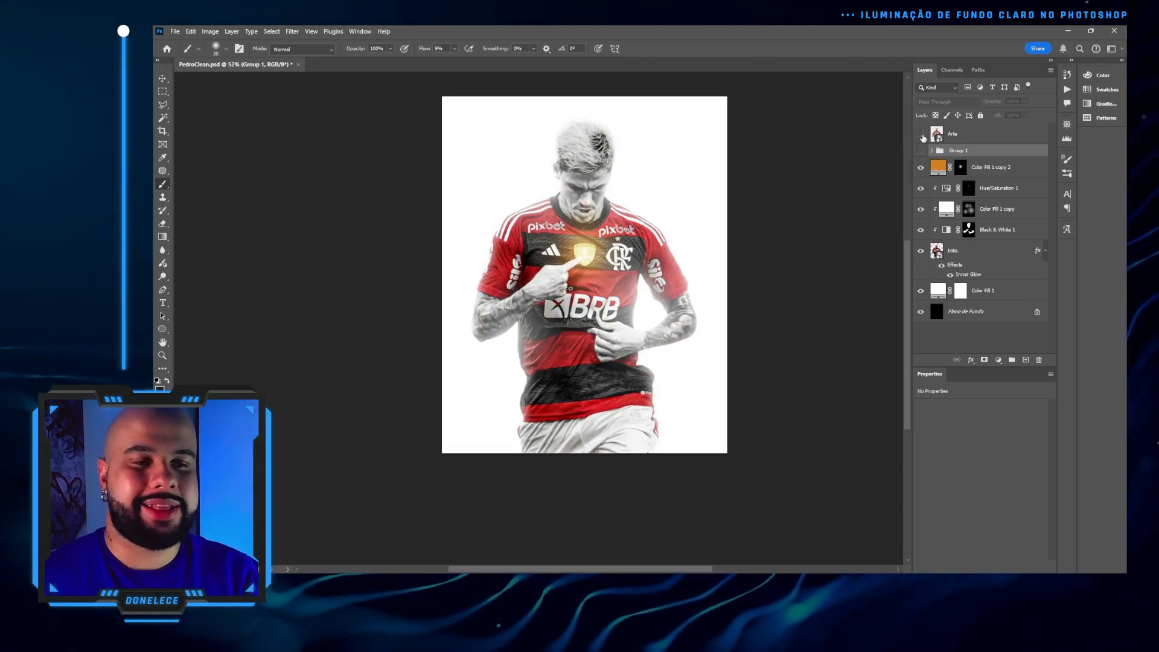